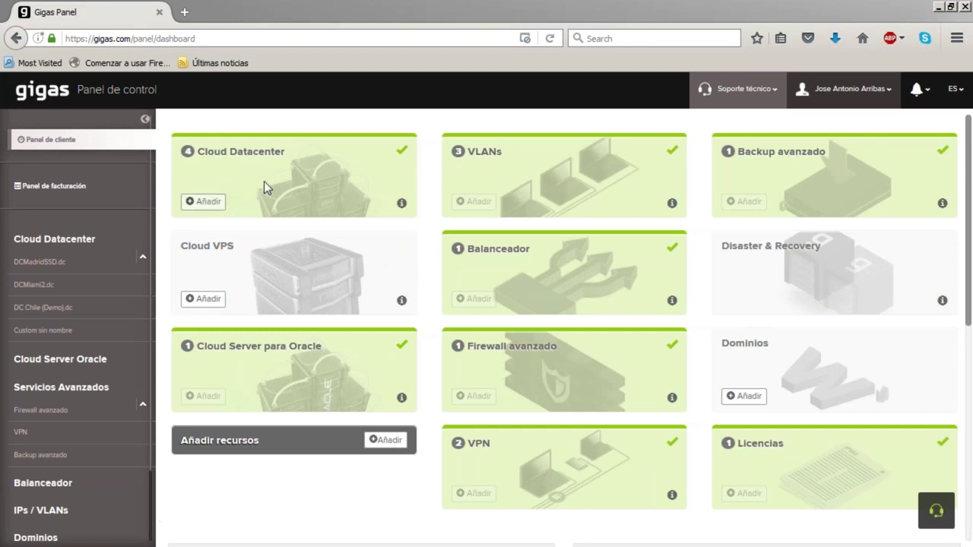
Open the Cloud Datacenter page listing the DCMadridSSD.dc and DCMiami2.dc datacenters
{"action": "left_click", "coordinate": [251, 157]}
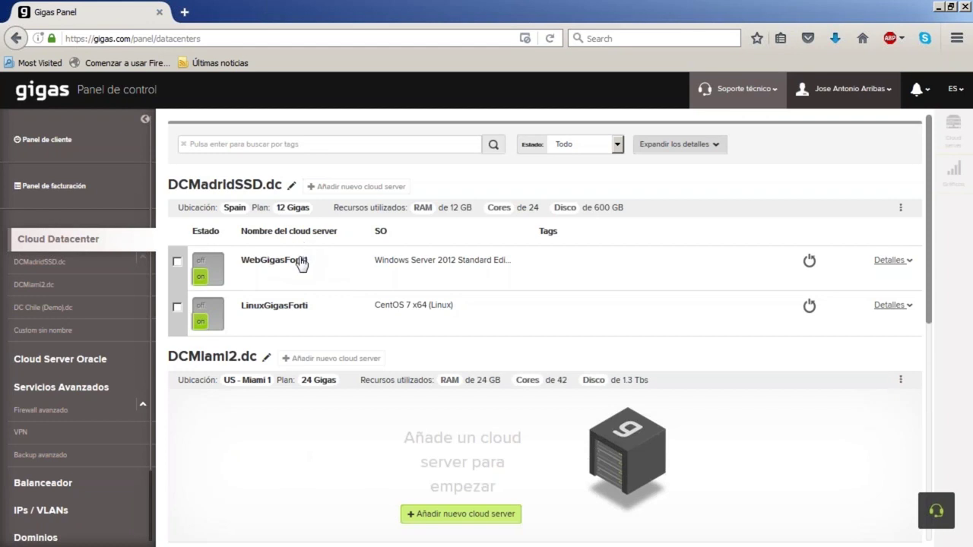
Confirm WebGigasForti1's private IP 192.168.0.14 on VLAN_515, then go to Firewall avanzado
{"action": "left_click", "coordinate": [287, 263]}
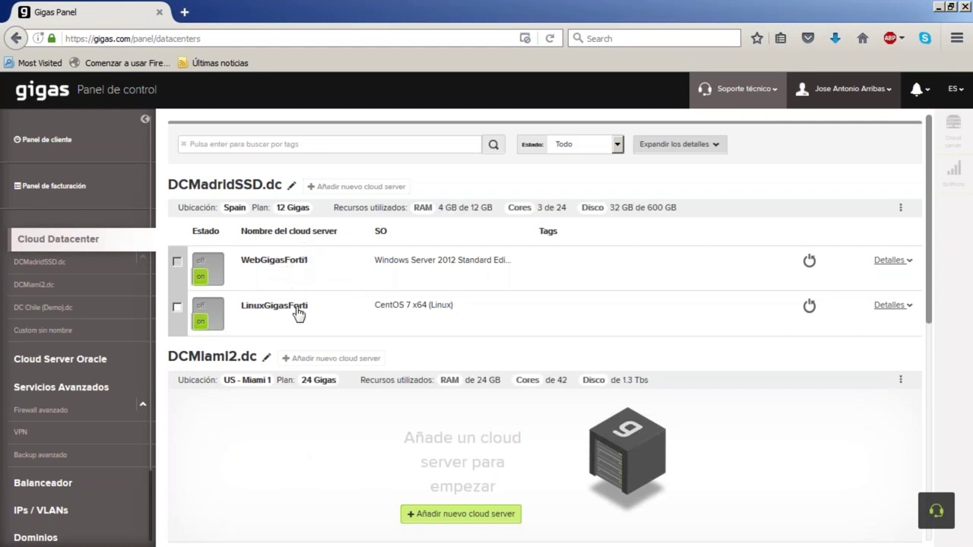
{"action": "left_click", "coordinate": [298, 305]}
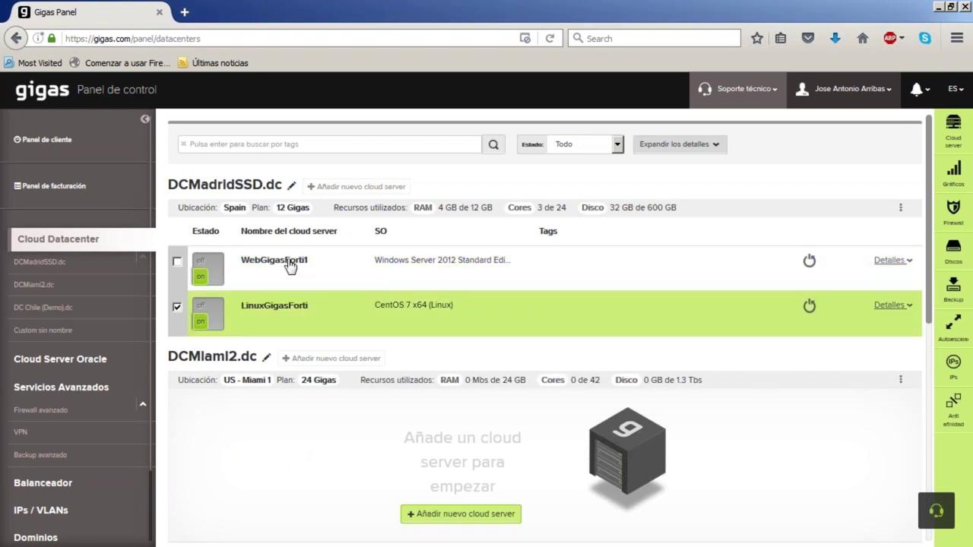
{"action": "left_click", "coordinate": [289, 262]}
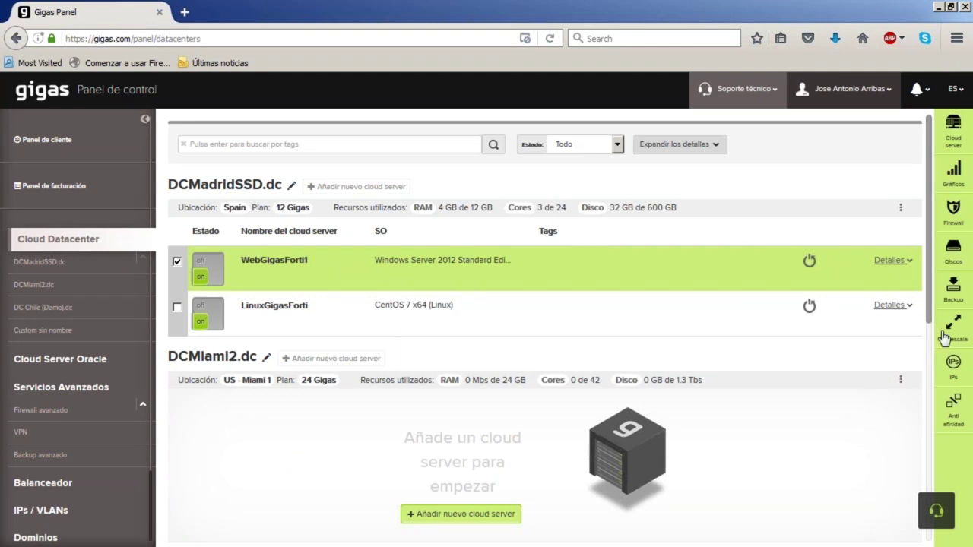
{"action": "left_click", "coordinate": [955, 363]}
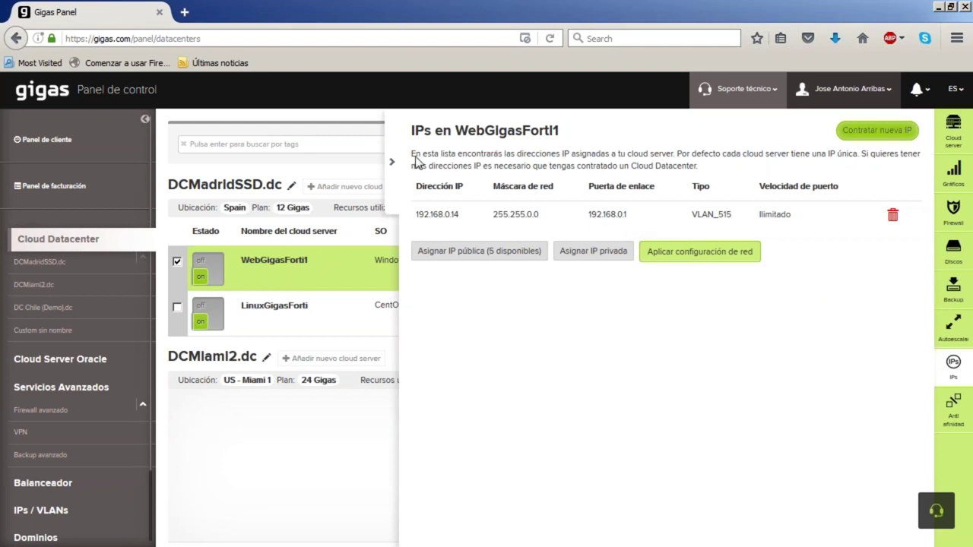
{"action": "left_click", "coordinate": [391, 161]}
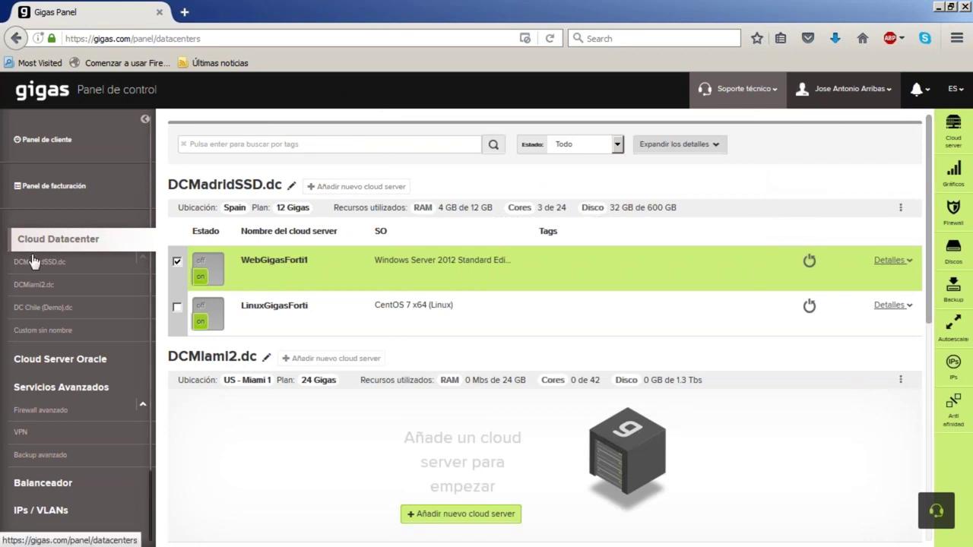
{"action": "left_click", "coordinate": [42, 413]}
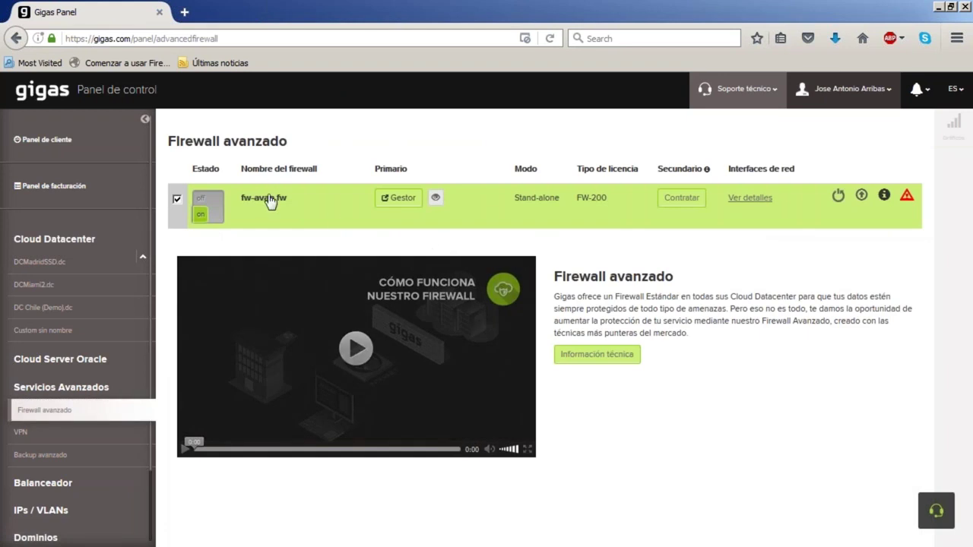
Start adding a private IP on VLAN_515 to the fw-avan.fw firewall
{"action": "left_click", "coordinate": [280, 203]}
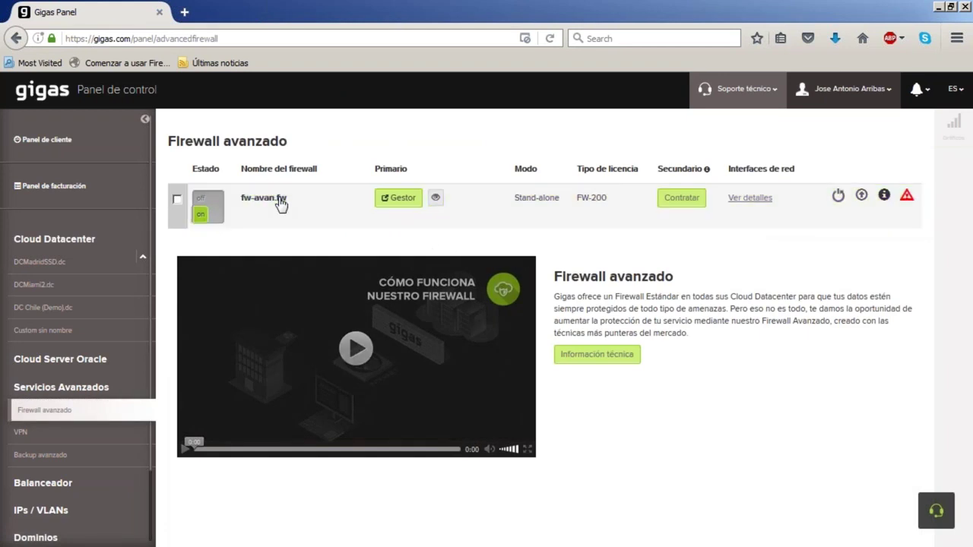
{"action": "left_click", "coordinate": [279, 204]}
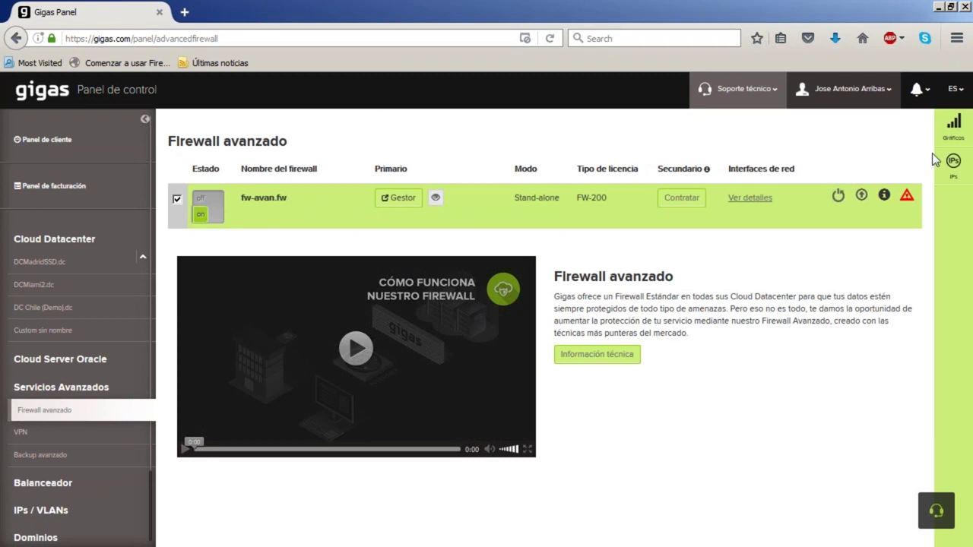
{"action": "left_click", "coordinate": [953, 162]}
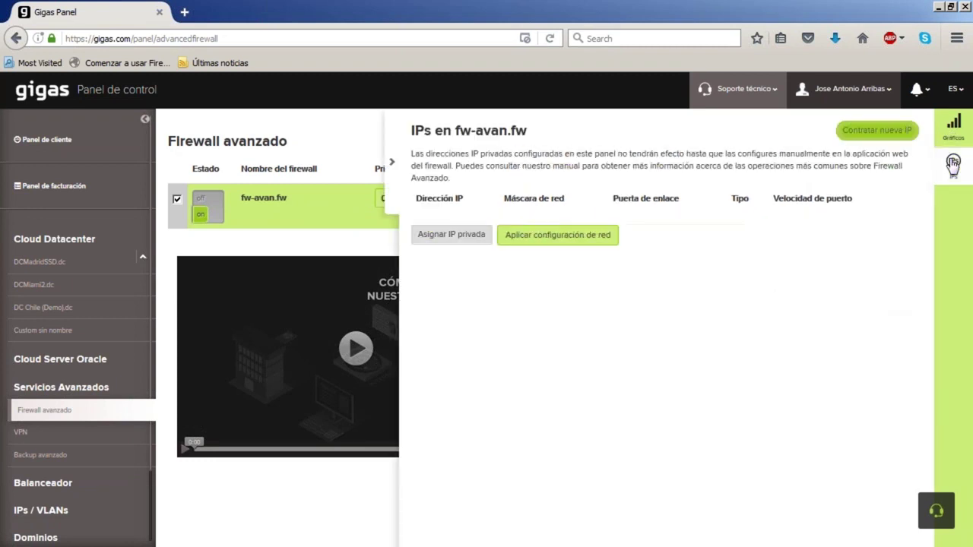
{"action": "left_click", "coordinate": [448, 237]}
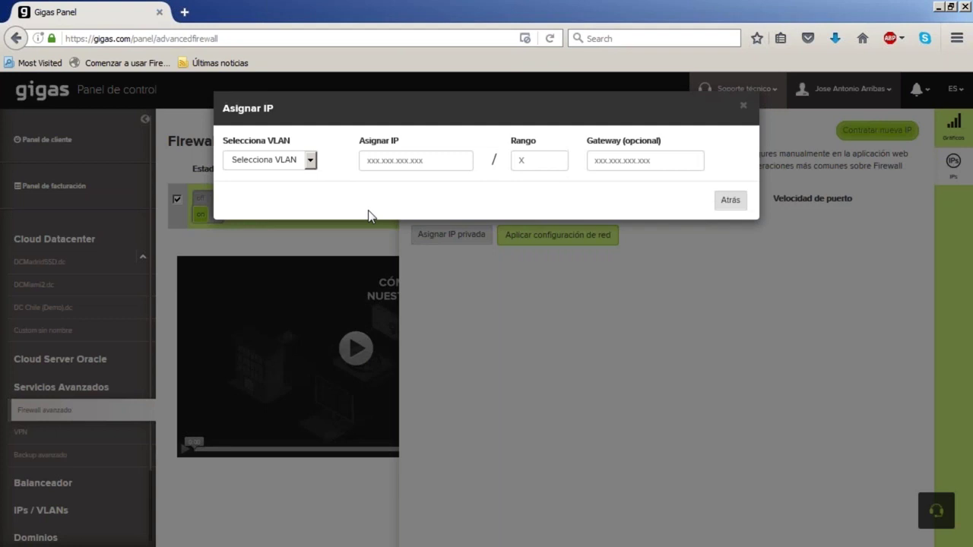
{"action": "left_click", "coordinate": [310, 160]}
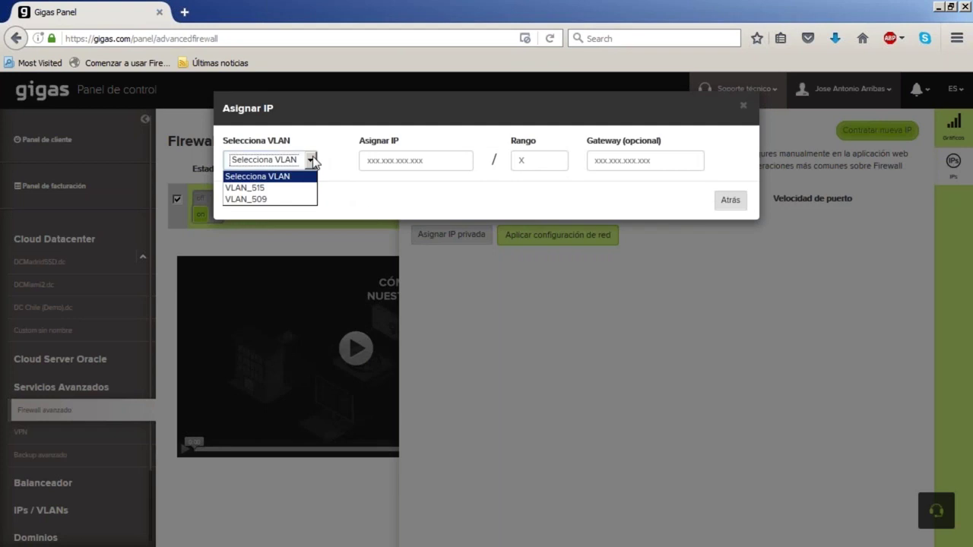
{"action": "left_click", "coordinate": [284, 188]}
Assign IP 192.168.0.1 with range 16 and apply the change, confirming the restart
{"action": "left_click", "coordinate": [441, 164]}
{"action": "type", "text": "192.168.0.1"}
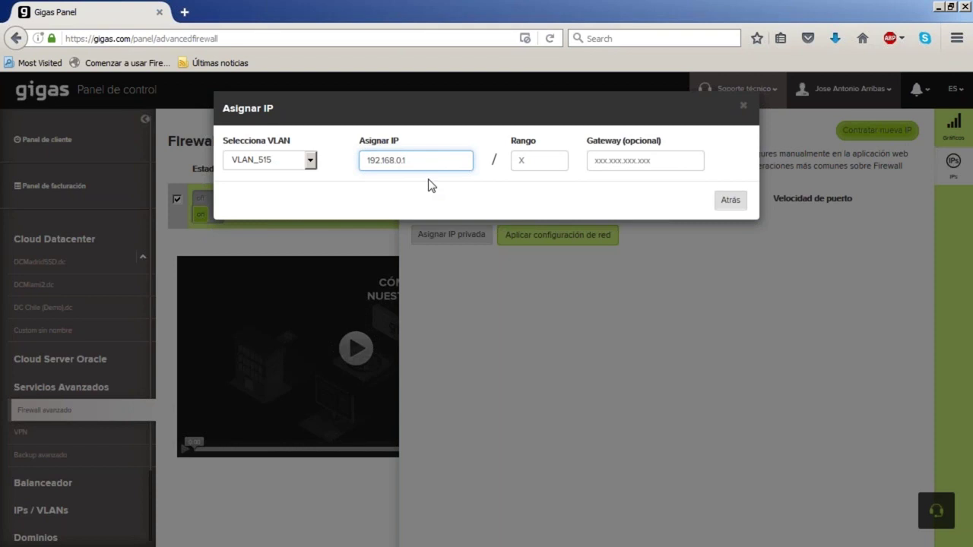
{"action": "left_click", "coordinate": [544, 159]}
{"action": "type", "text": "16"}
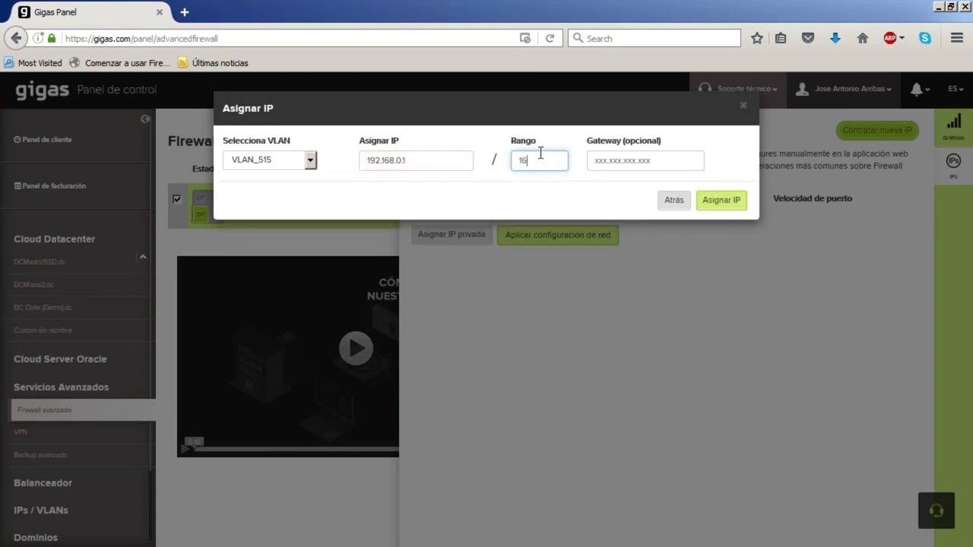
{"action": "left_click", "coordinate": [720, 202]}
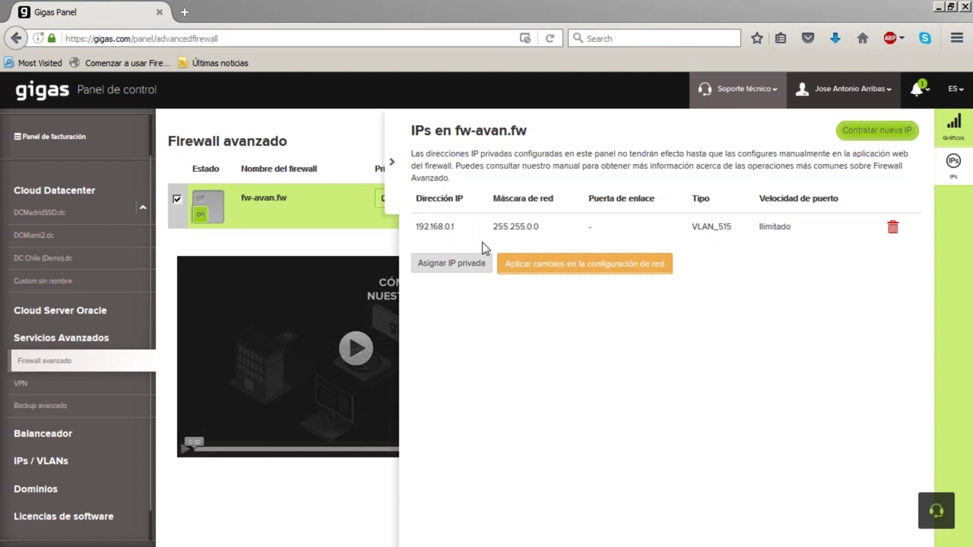
{"action": "left_click", "coordinate": [578, 267]}
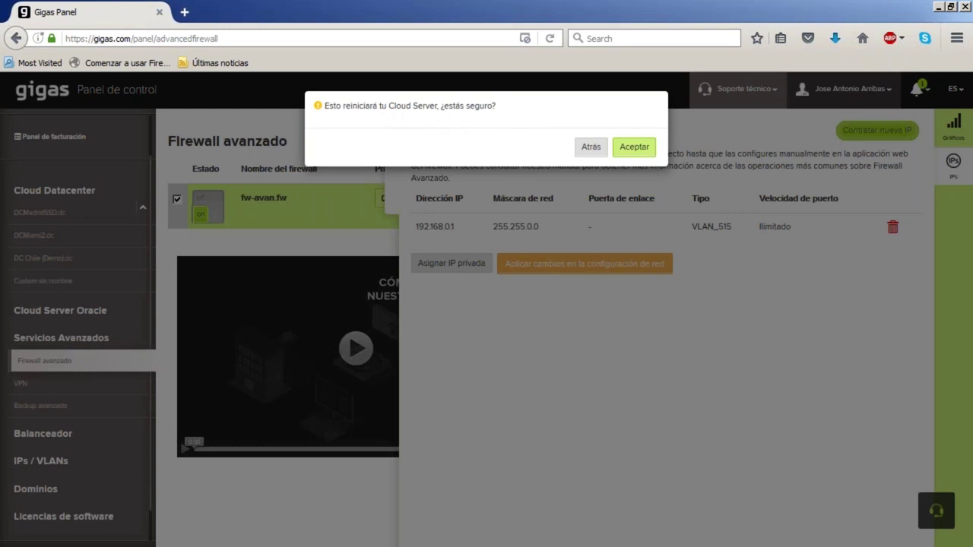
{"action": "left_click", "coordinate": [639, 151]}
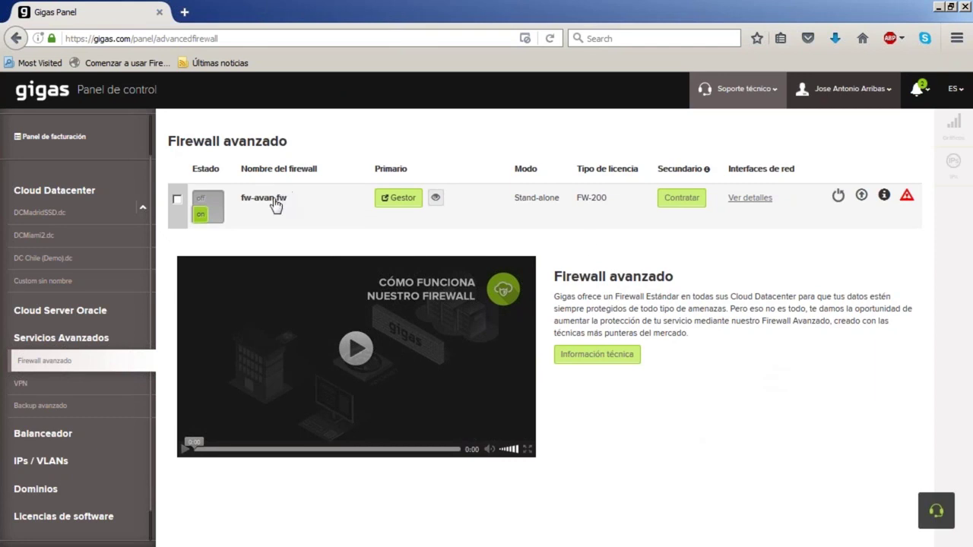
Review the fw-avan.fw firewall's CPU and network (Red) usage charts
{"action": "left_click", "coordinate": [275, 204]}
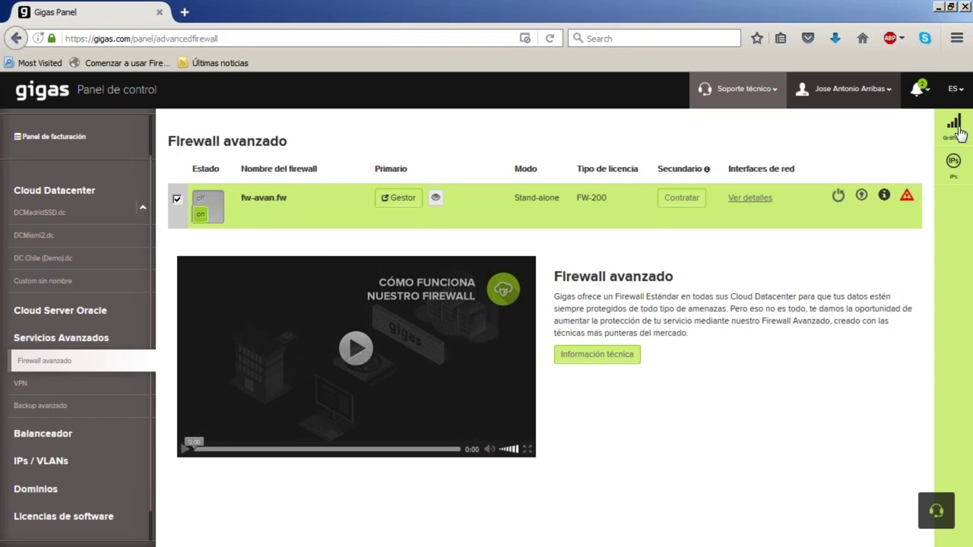
{"action": "left_click", "coordinate": [953, 128]}
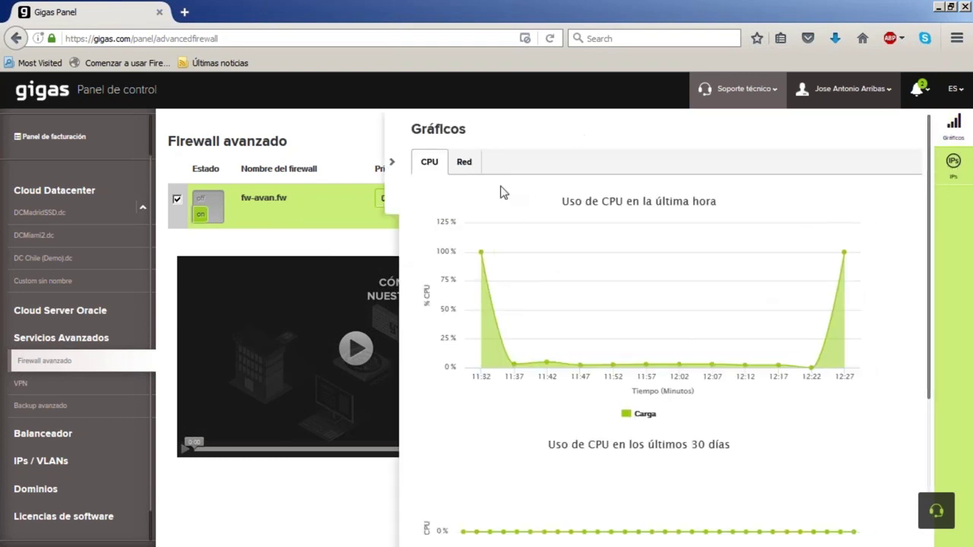
{"action": "scroll", "coordinate": [622, 232], "scroll_direction": "down", "scroll_amount": 3}
{"action": "scroll", "coordinate": [622, 233], "scroll_direction": "up", "scroll_amount": 3}
{"action": "left_click", "coordinate": [466, 162]}
{"action": "scroll", "coordinate": [608, 249], "scroll_direction": "down", "scroll_amount": 4}
{"action": "scroll", "coordinate": [604, 252], "scroll_direction": "down", "scroll_amount": 5}
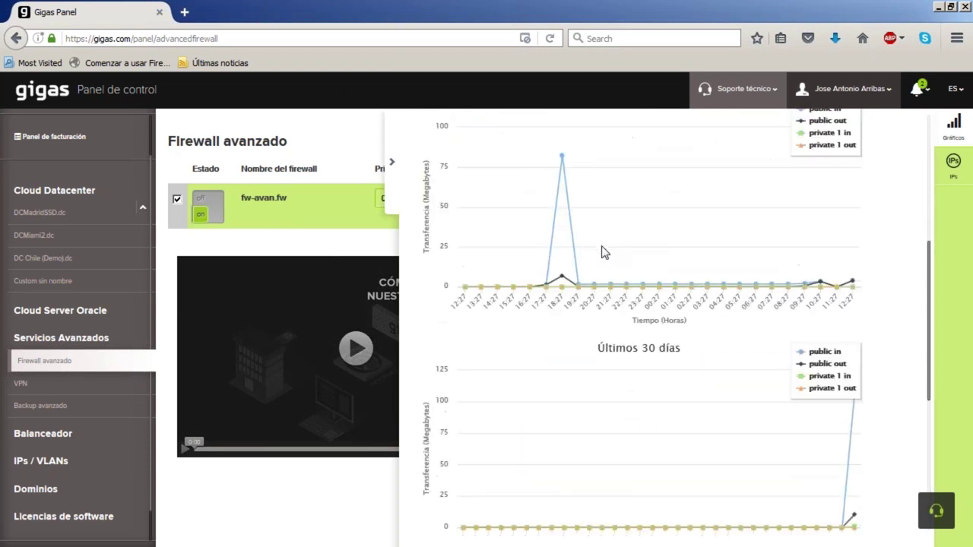
{"action": "scroll", "coordinate": [604, 252], "scroll_direction": "up", "scroll_amount": 9}
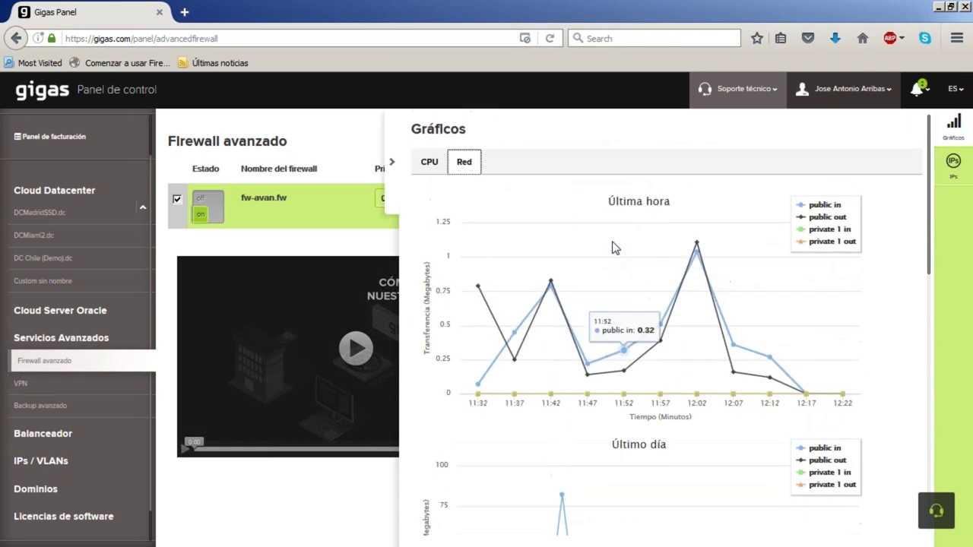
{"action": "left_click", "coordinate": [394, 163]}
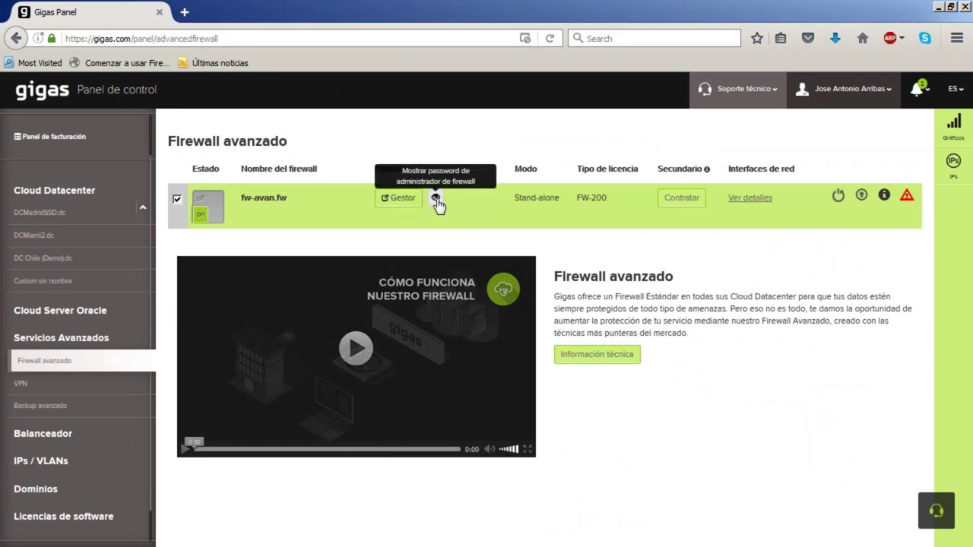
Reveal and copy the administrator password, then open the Gestor management login page
{"action": "left_click", "coordinate": [436, 199]}
{"action": "left_click_drag", "start_coordinate": [364, 164], "coordinate": [308, 150]}
{"action": "left_click", "coordinate": [358, 167]}
{"action": "double_click", "coordinate": [341, 165]}
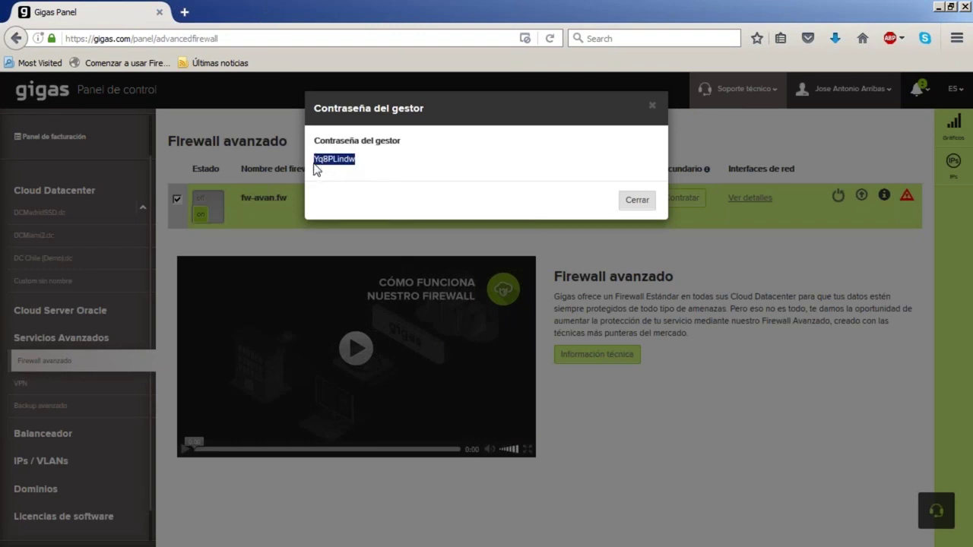
{"action": "left_click", "coordinate": [642, 205]}
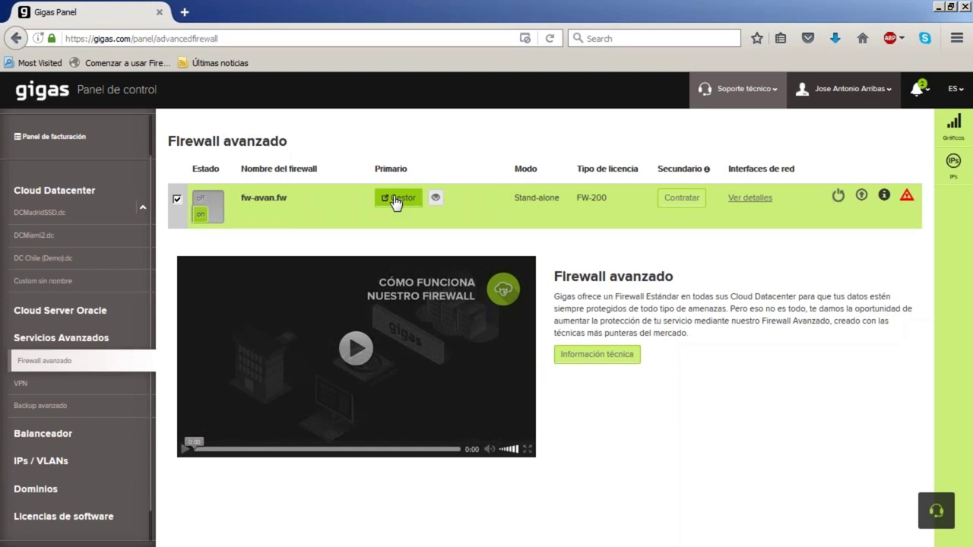
{"action": "left_click", "coordinate": [395, 199]}
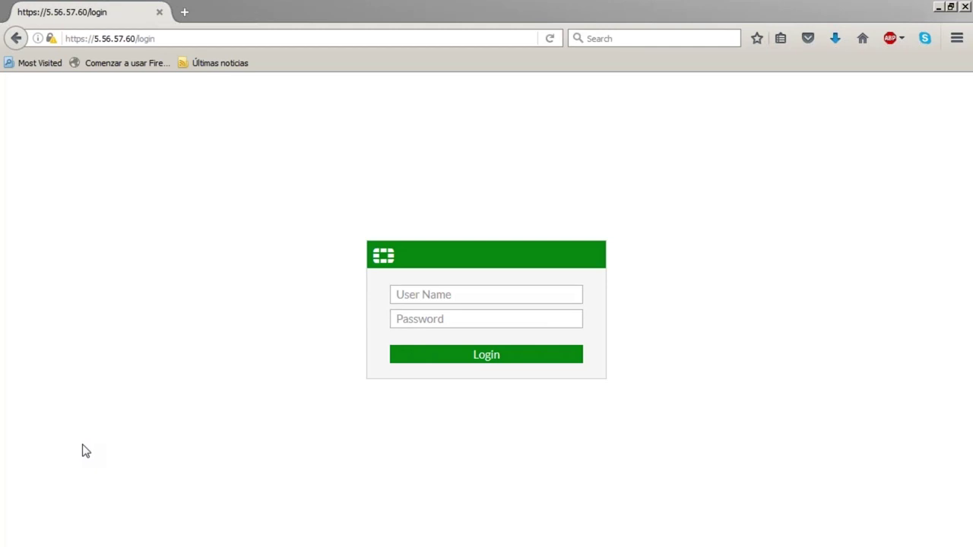
Log in to FortiGate as admin using the copied administrator password
{"action": "left_click", "coordinate": [453, 293]}
{"action": "type", "text": "admin"}
{"action": "key", "text": "Tab"}
{"action": "type", "text": "*********"}
{"action": "key", "text": "Return"}
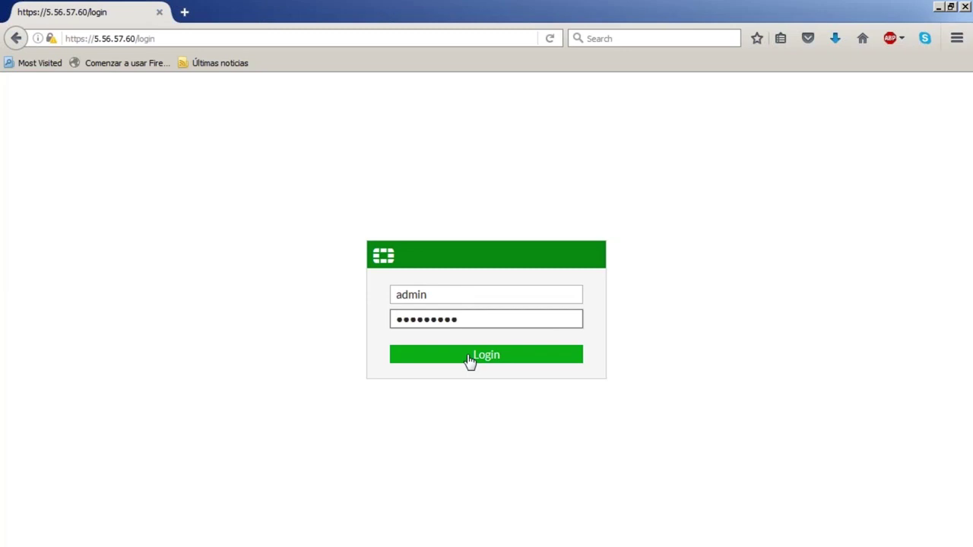
{"action": "left_click", "coordinate": [468, 354]}
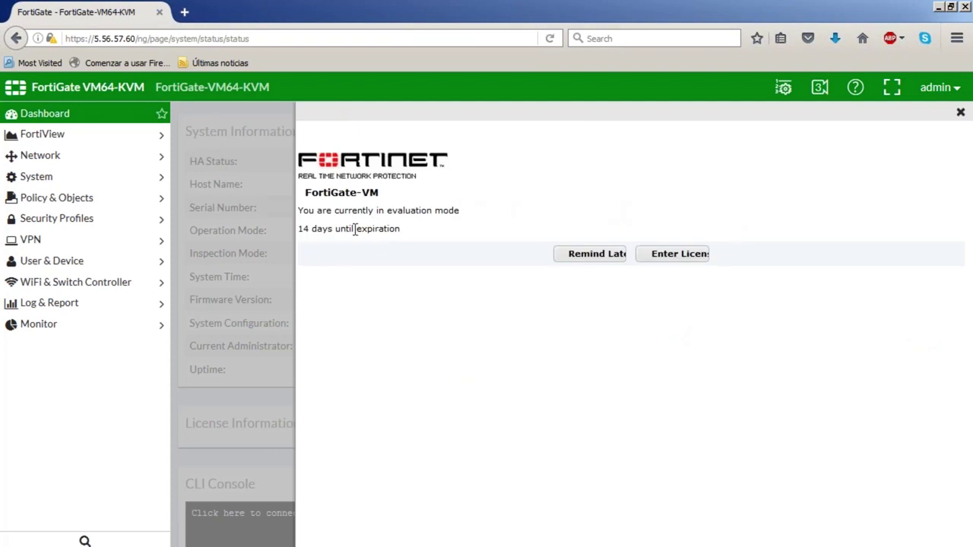
Close the evaluation licence notice and scroll down to the CLI Console widget
{"action": "left_click", "coordinate": [960, 114]}
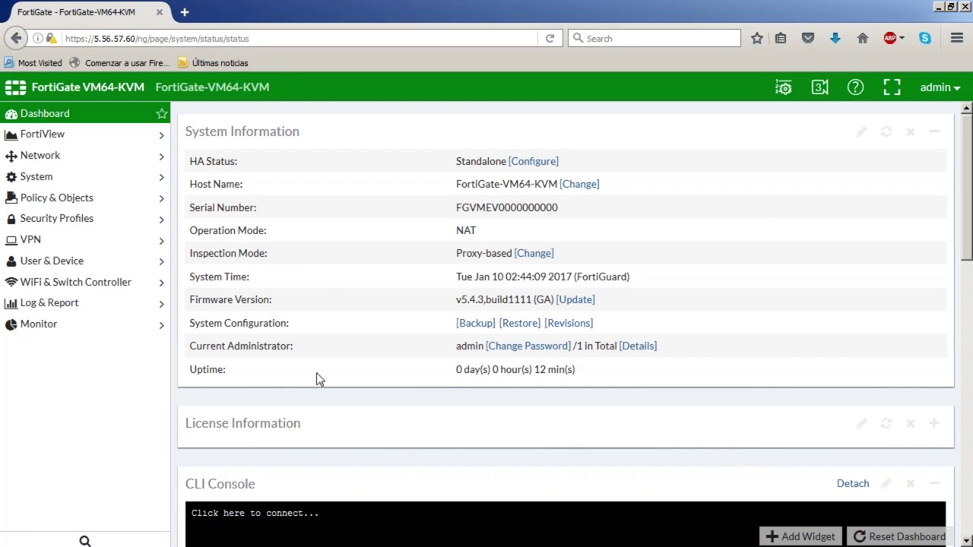
{"action": "scroll", "coordinate": [524, 391], "scroll_direction": "down", "scroll_amount": 3}
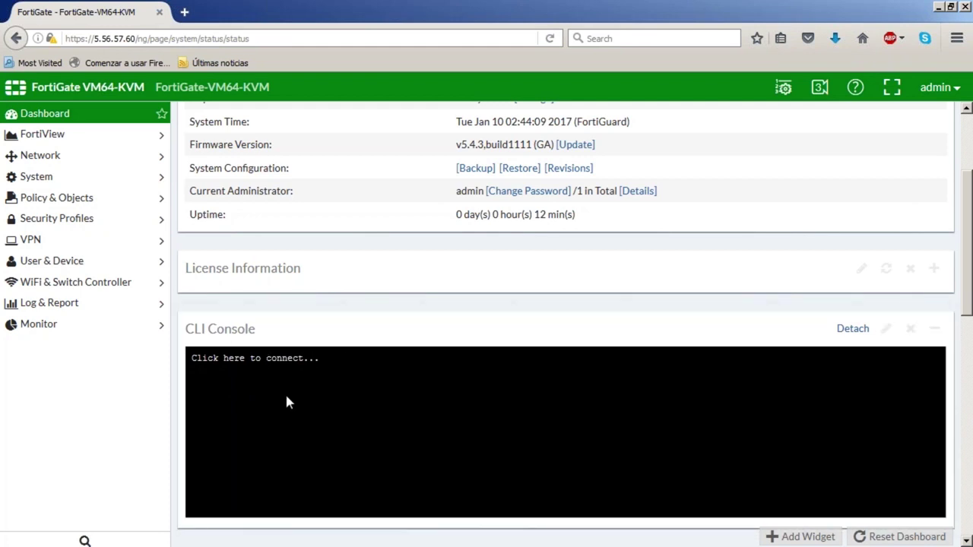
In the CLI Console, enter config system global and list the timezone options
{"action": "left_click", "coordinate": [287, 395]}
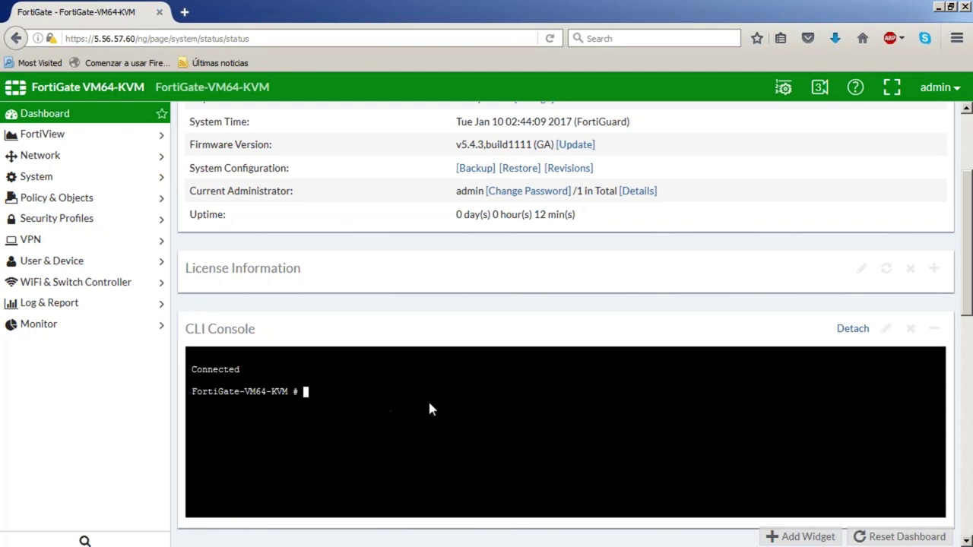
{"action": "type", "text": "config system global"}
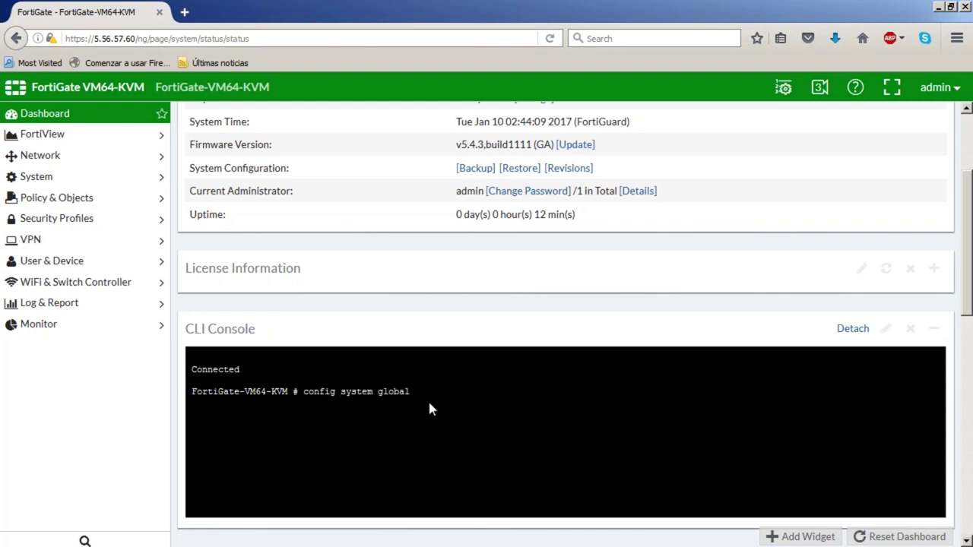
{"action": "key", "text": "Return"}
{"action": "type", "text": "set tim"}
{"action": "key", "text": "BackSpace"}
{"action": "key", "text": "BackSpace"}
{"action": "key", "text": "BackSpace"}
{"action": "key", "text": "BackSpace"}
{"action": "type", "text": "timezone"}
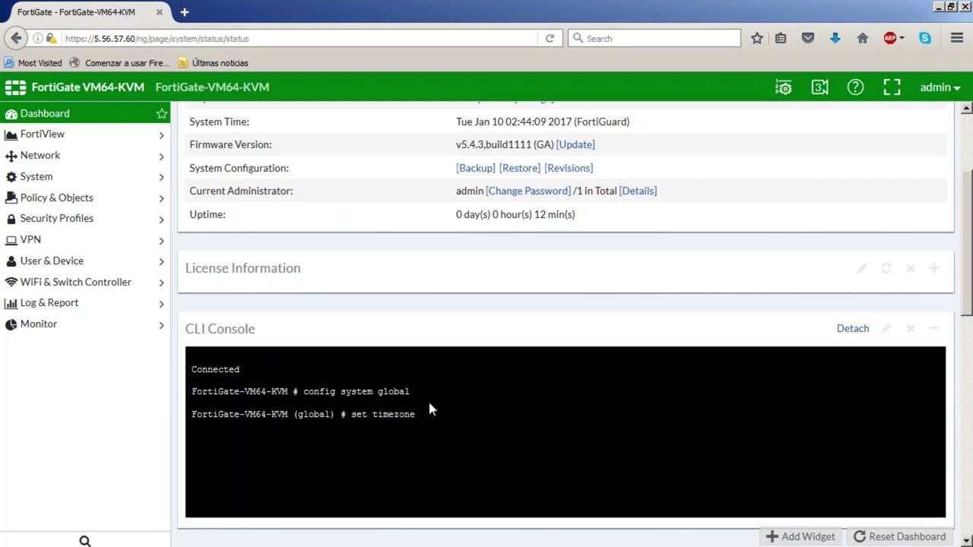
{"action": "key", "text": "question"}
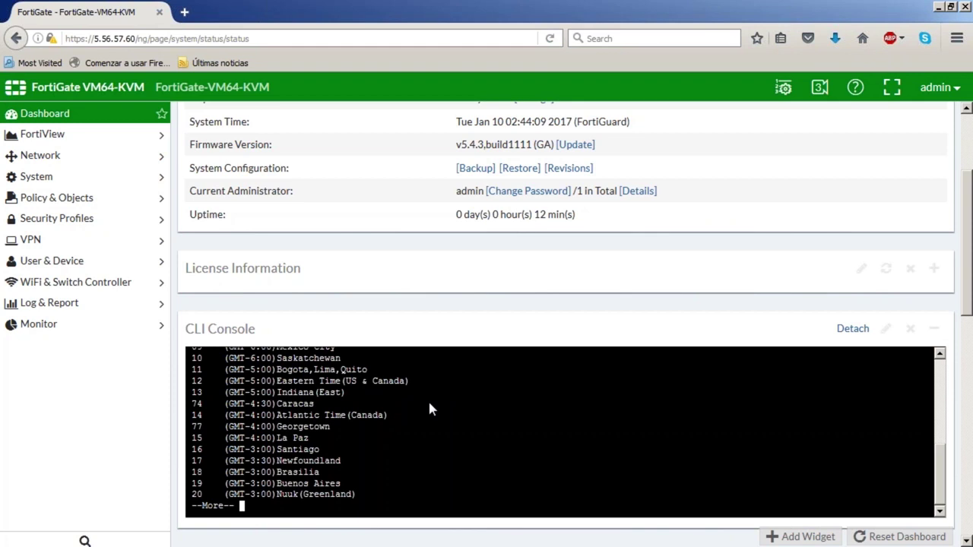
{"action": "key", "text": "space"}
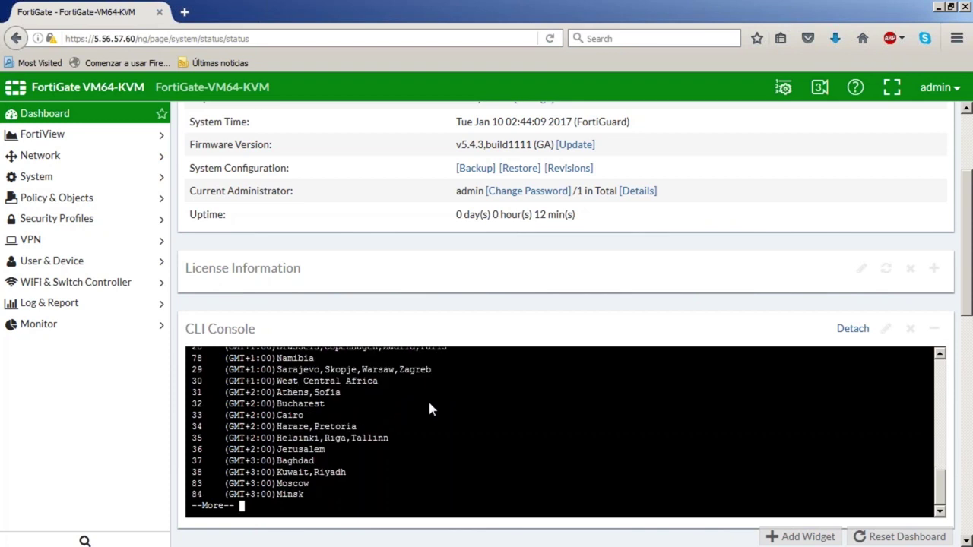
Set timezone 28 (GMT+1 Madrid/Paris), end the configuration, and reload the dashboard
{"action": "scroll", "coordinate": [433, 410], "scroll_direction": "up", "scroll_amount": 5}
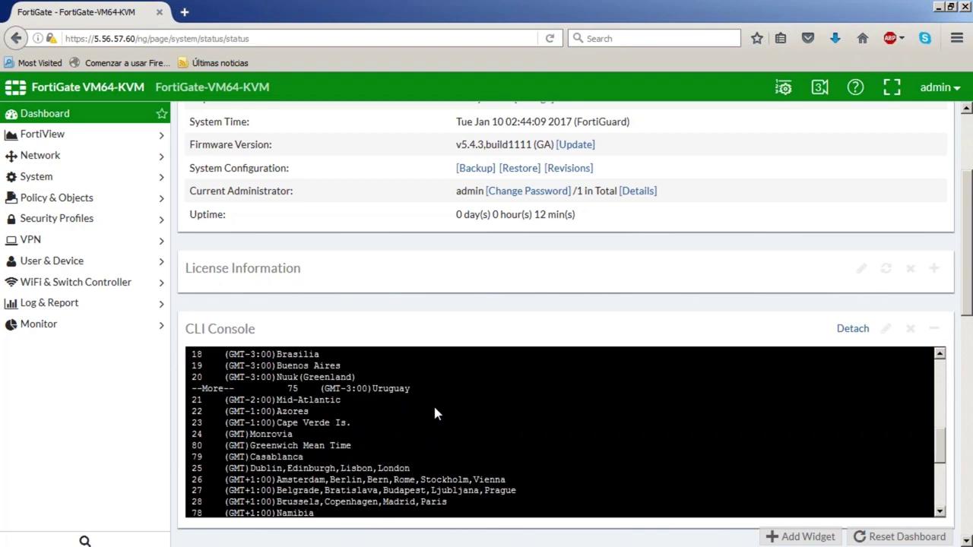
{"action": "left_click_drag", "start_coordinate": [447, 501], "coordinate": [197, 506]}
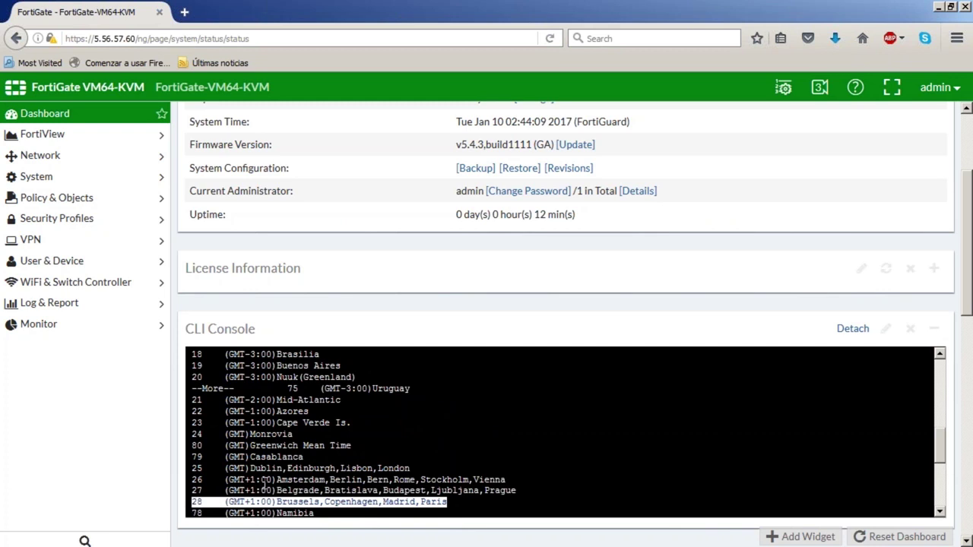
{"action": "key", "text": "space"}
{"action": "type", "text": "28"}
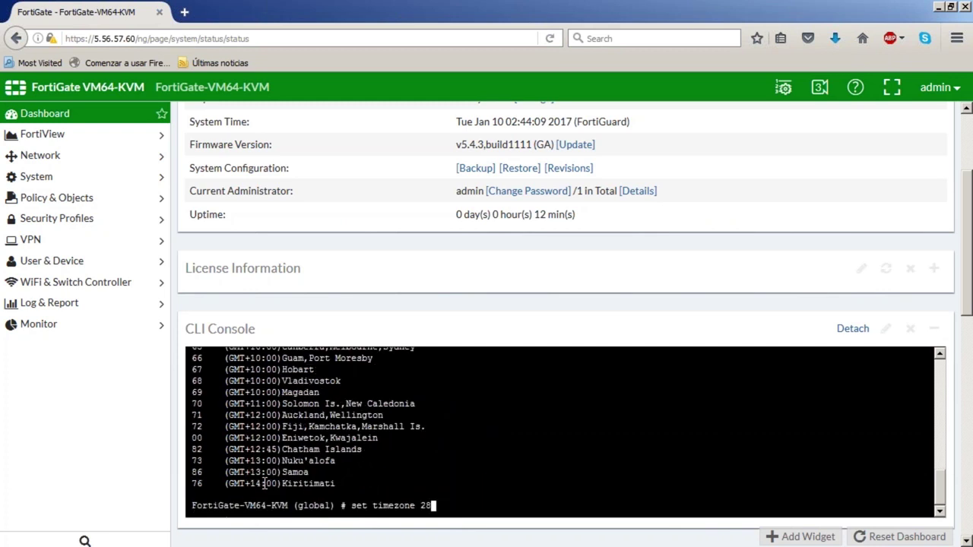
{"action": "key", "text": "Return"}
{"action": "type", "text": "end"}
{"action": "key", "text": "Return"}
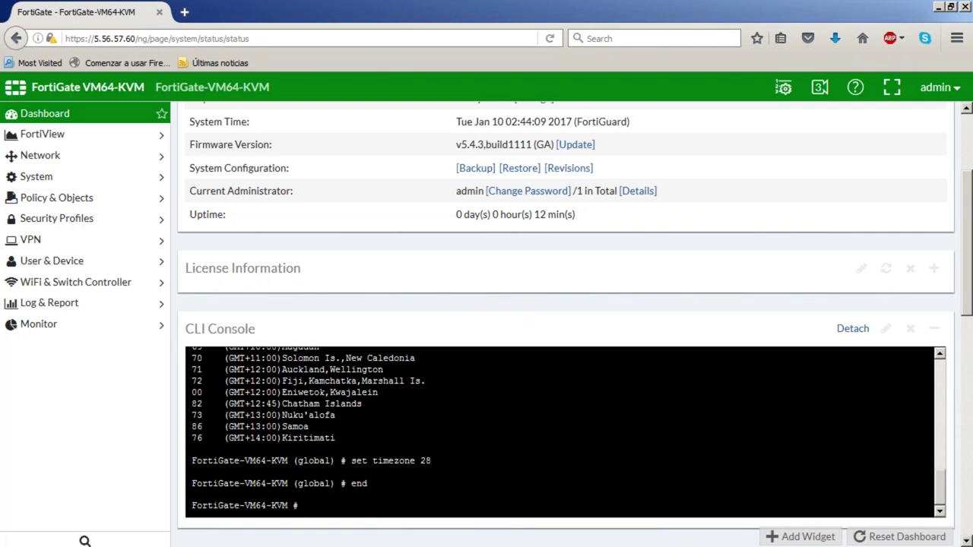
{"action": "left_click", "coordinate": [47, 116]}
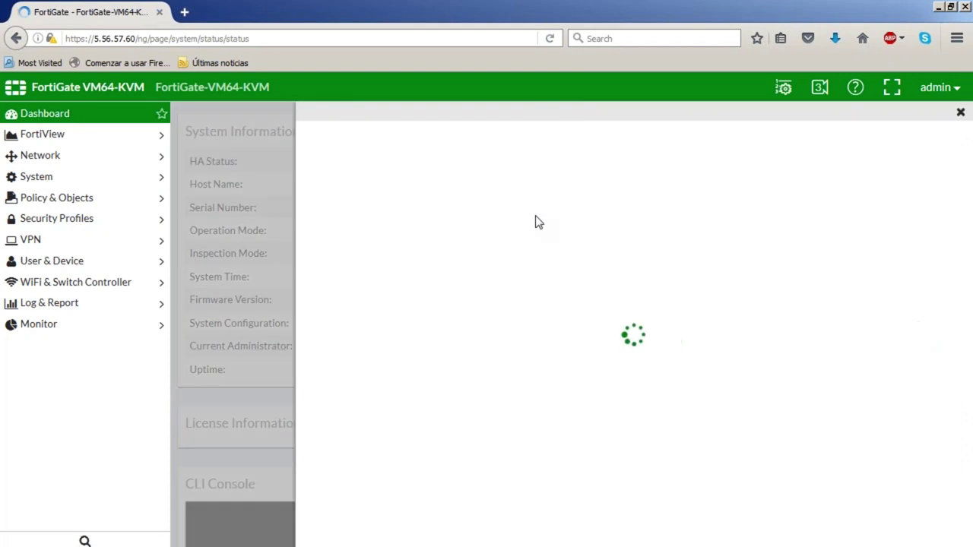
Check the updated system time, then bring up port1's actions in Network > Interfaces
{"action": "left_click", "coordinate": [959, 114]}
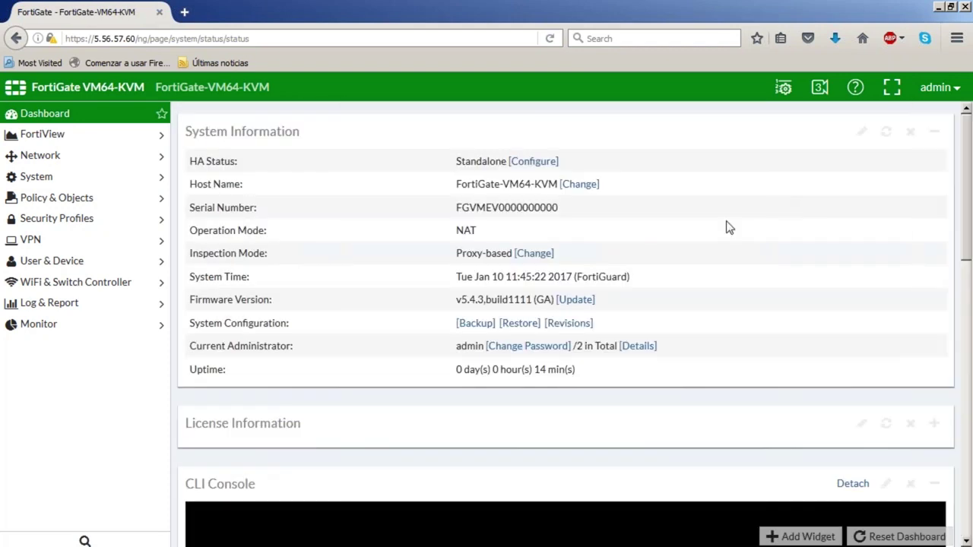
{"action": "left_click_drag", "start_coordinate": [511, 276], "coordinate": [576, 277]}
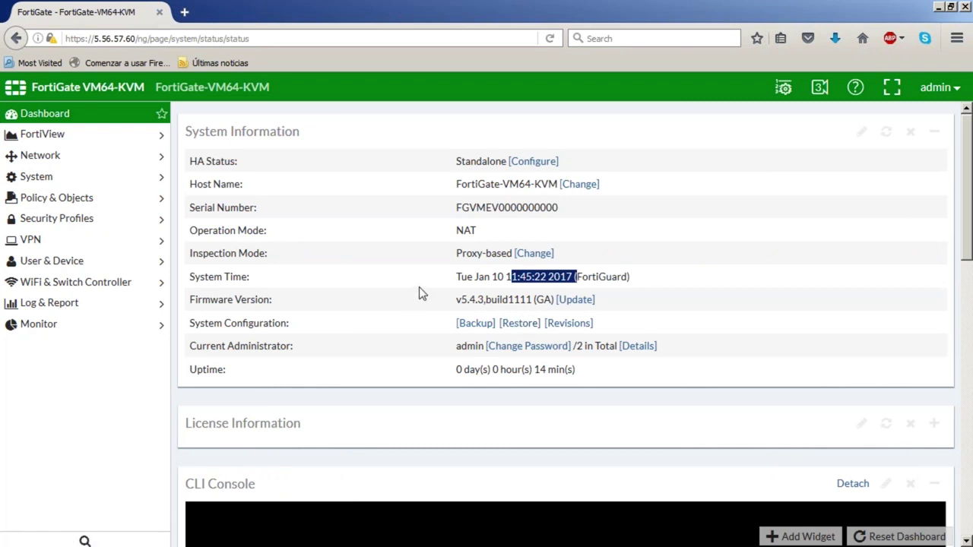
{"action": "left_click", "coordinate": [46, 158]}
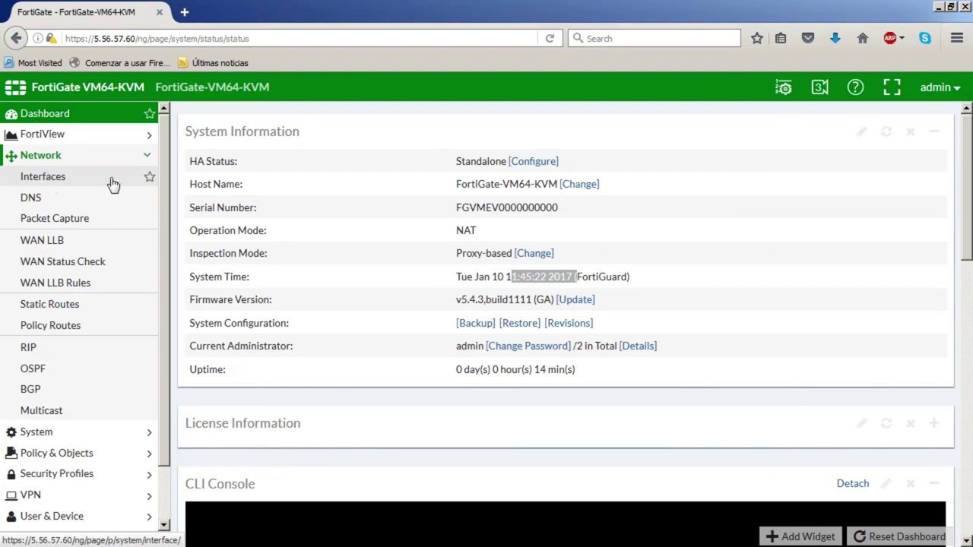
{"action": "left_click", "coordinate": [54, 179]}
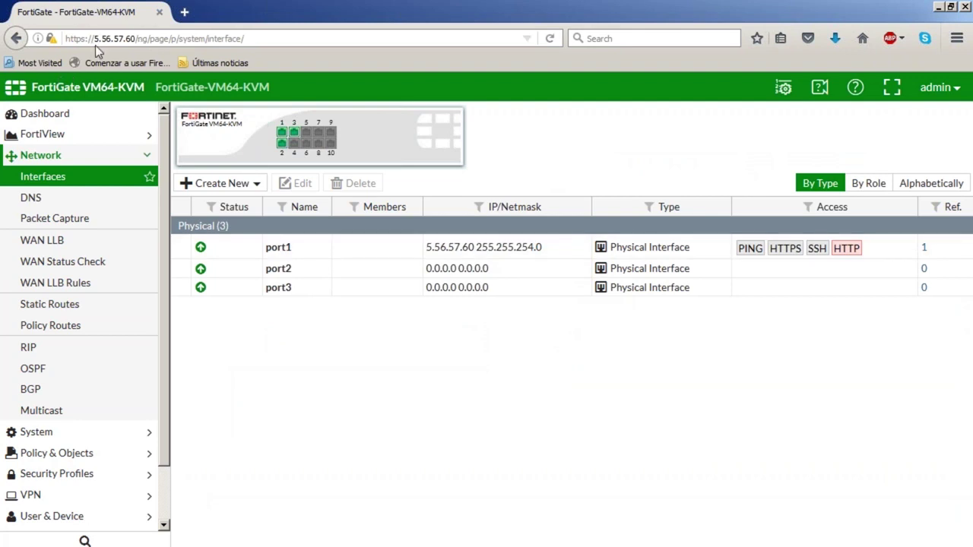
{"action": "right_click", "coordinate": [290, 253]}
Save port1 with alias WAN and HTTP administrative access removed
{"action": "left_click", "coordinate": [312, 261]}
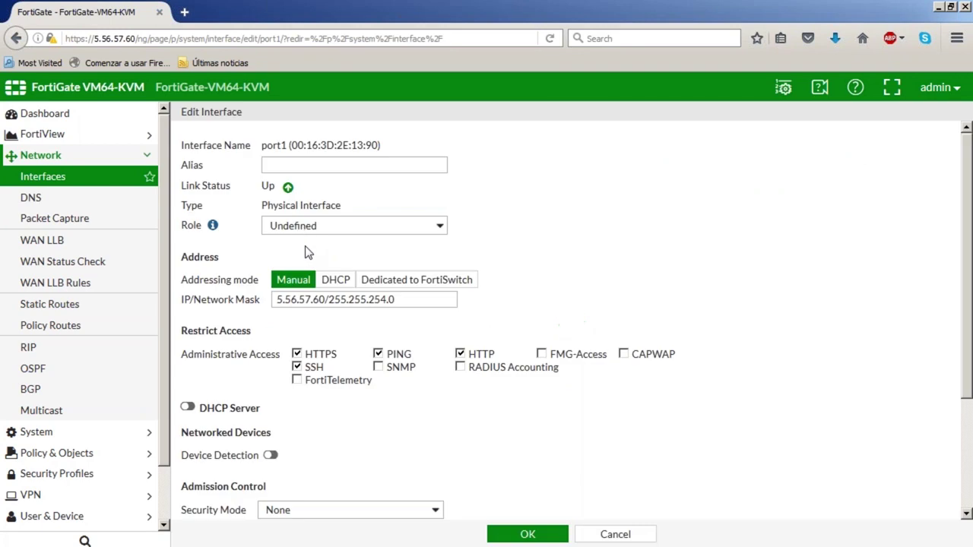
{"action": "left_click", "coordinate": [297, 165]}
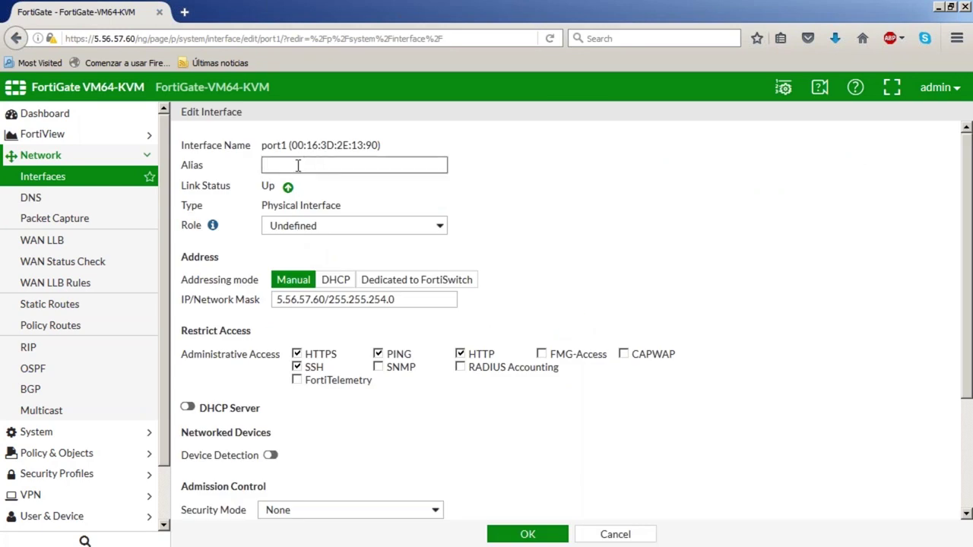
{"action": "type", "text": "WAN"}
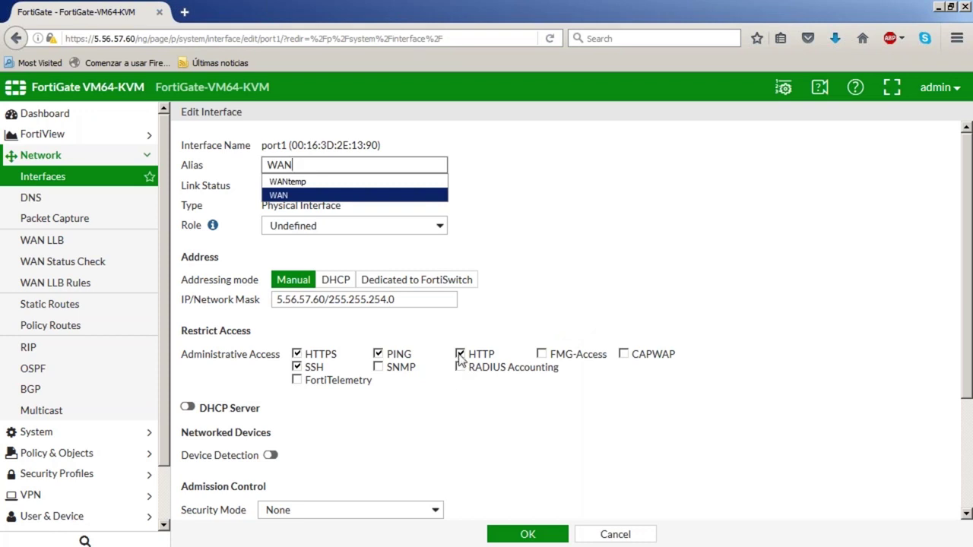
{"action": "left_click", "coordinate": [460, 355]}
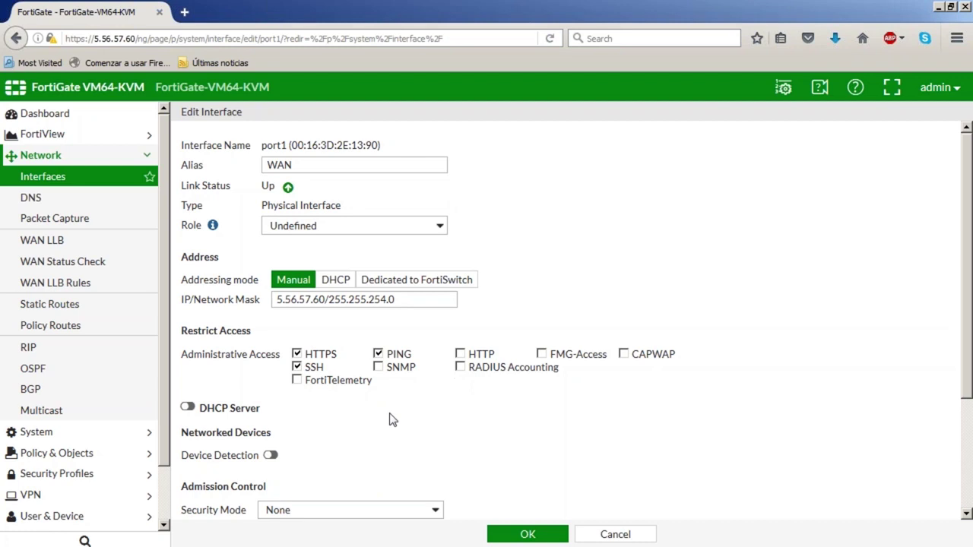
{"action": "left_click", "coordinate": [515, 531]}
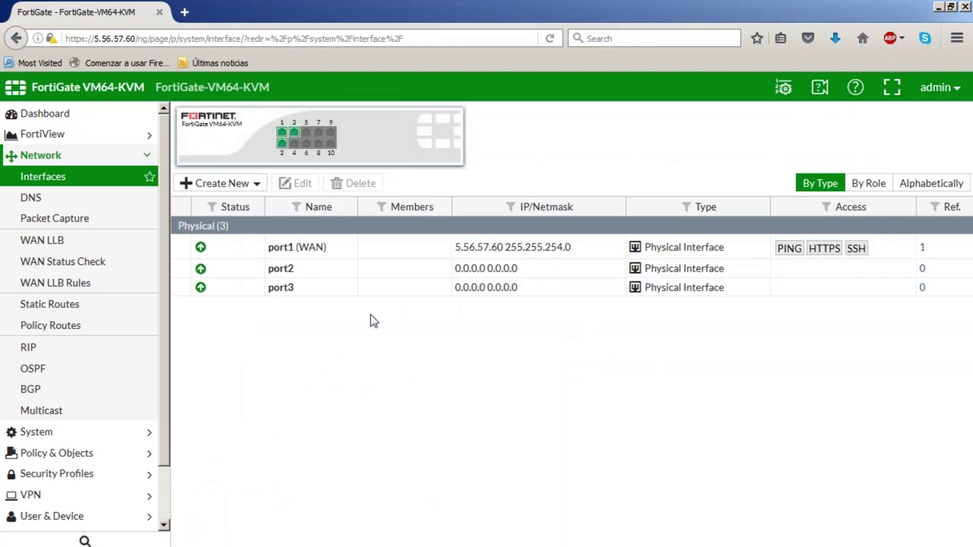
Give port2 the alias VLAN_515 and address 192.168.0.1/16
{"action": "double_click", "coordinate": [291, 271]}
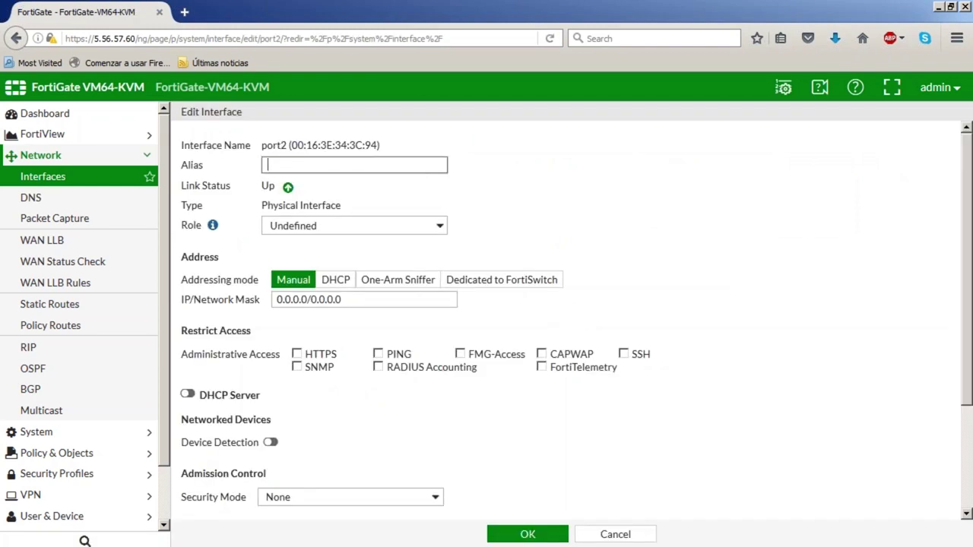
{"action": "type", "text": "VLAN_515"}
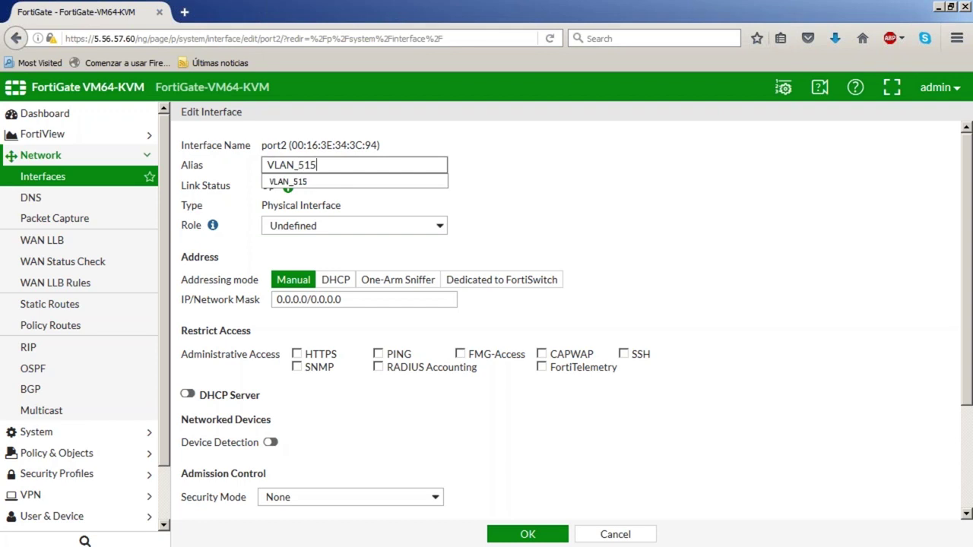
{"action": "left_click", "coordinate": [303, 181]}
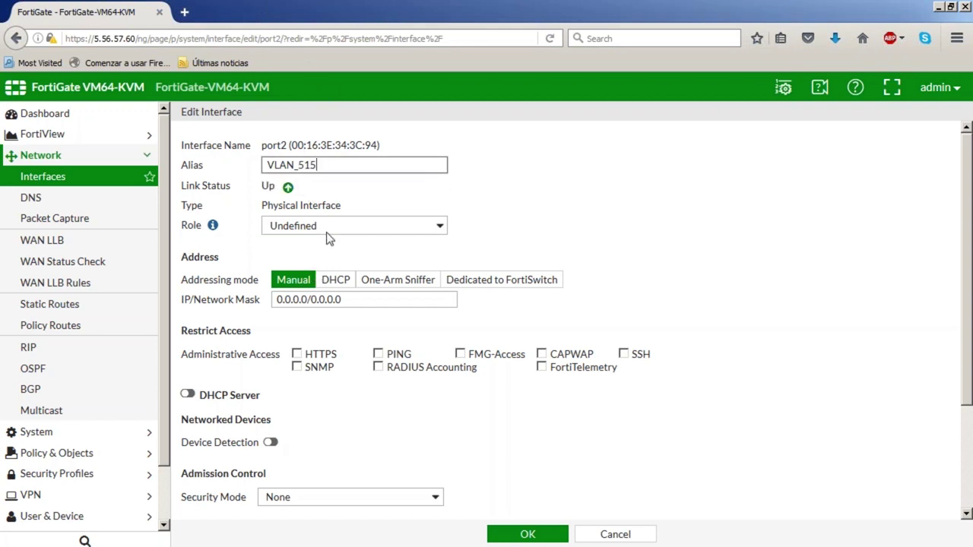
{"action": "left_click", "coordinate": [354, 298]}
{"action": "key", "text": "ctrl+a"}
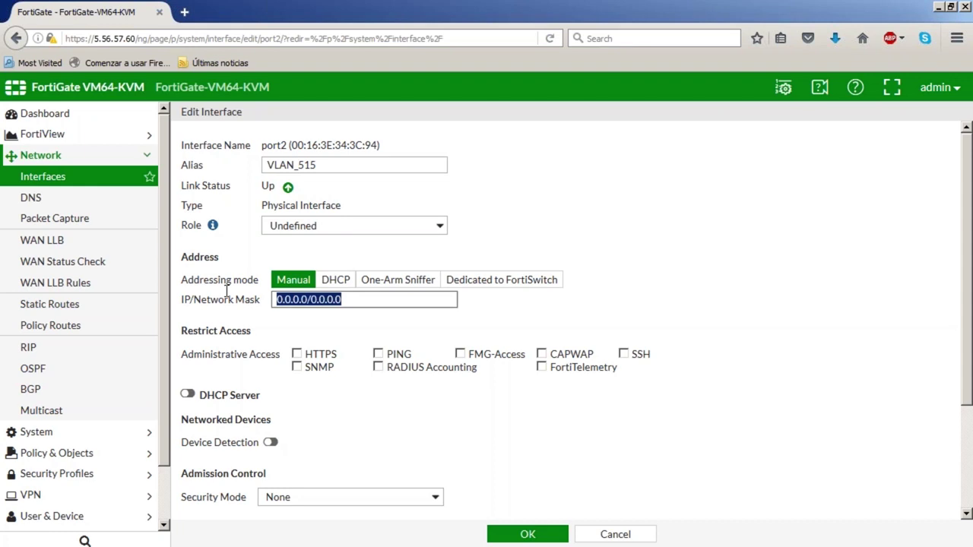
{"action": "type", "text": "192.16"}
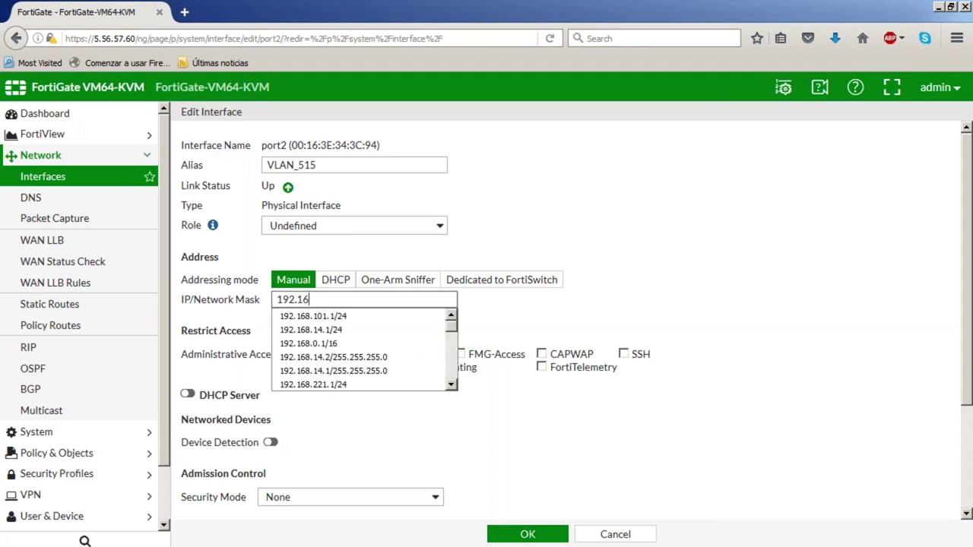
{"action": "type", "text": "8.0.1"}
{"action": "key", "text": "Down"}
{"action": "key", "text": "Return"}
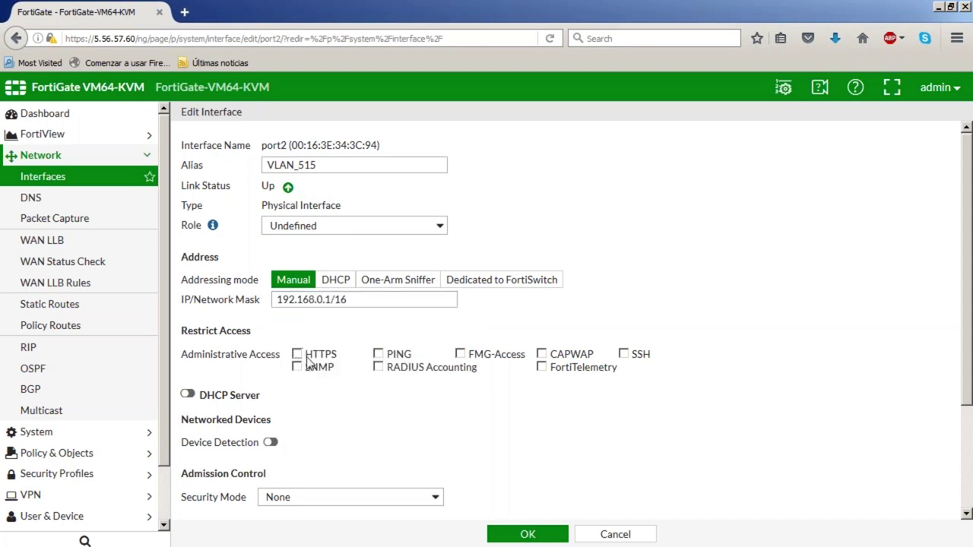
Allow HTTPS, PING and SSH on port2, monitor botnet connections, enable device detection, and save
{"action": "left_click", "coordinate": [297, 355]}
{"action": "left_click", "coordinate": [380, 356]}
{"action": "left_click", "coordinate": [623, 356]}
{"action": "scroll", "coordinate": [501, 399], "scroll_direction": "down", "scroll_amount": 1}
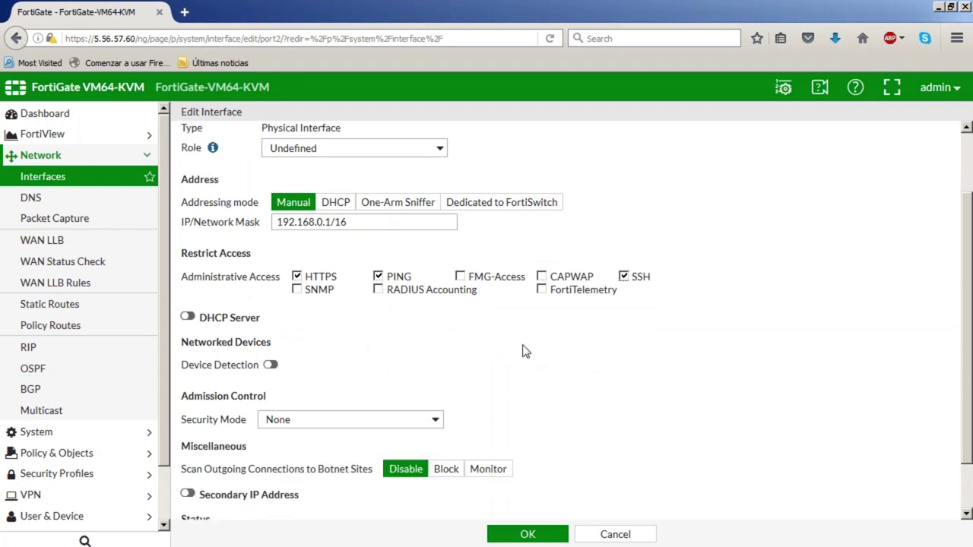
{"action": "scroll", "coordinate": [524, 355], "scroll_direction": "down", "scroll_amount": 1}
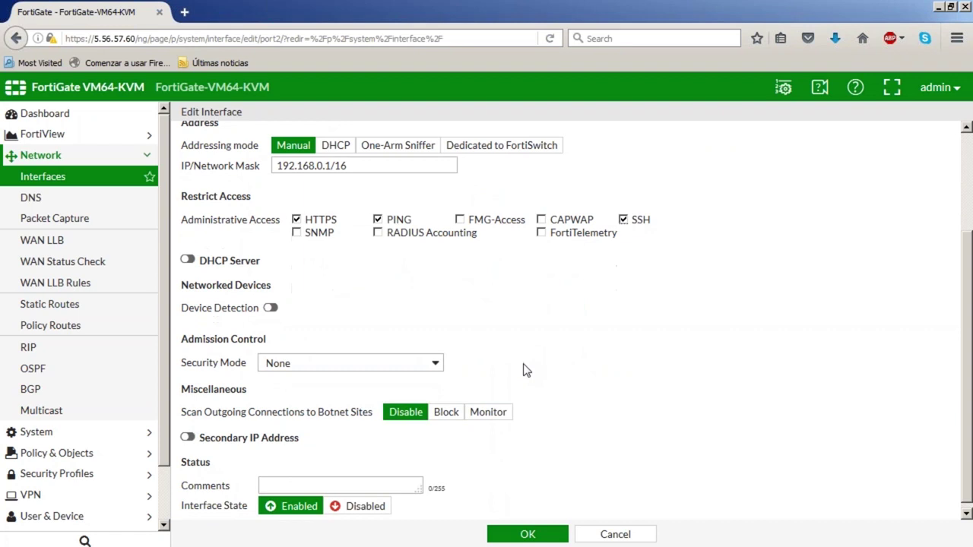
{"action": "left_click", "coordinate": [492, 416]}
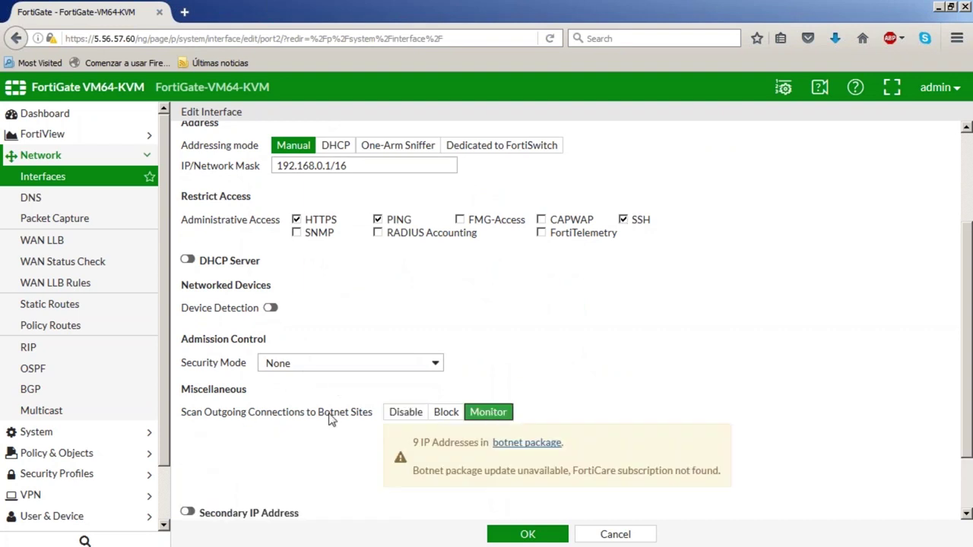
{"action": "scroll", "coordinate": [332, 422], "scroll_direction": "down", "scroll_amount": 1}
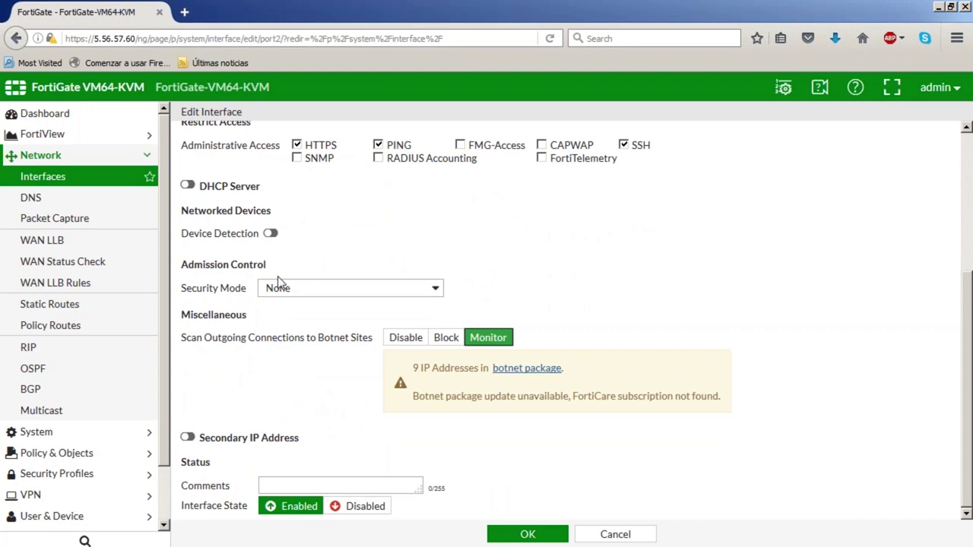
{"action": "left_click", "coordinate": [270, 233]}
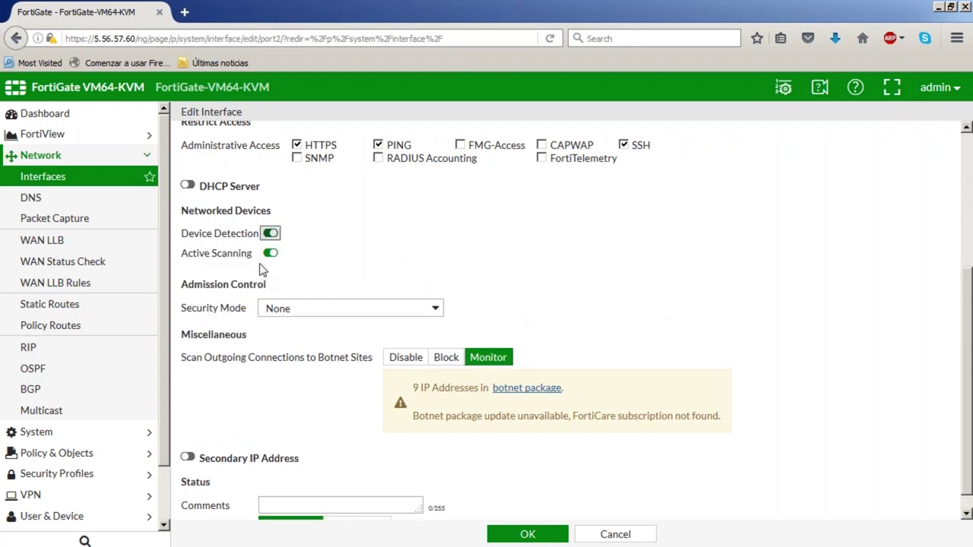
{"action": "left_click", "coordinate": [532, 534]}
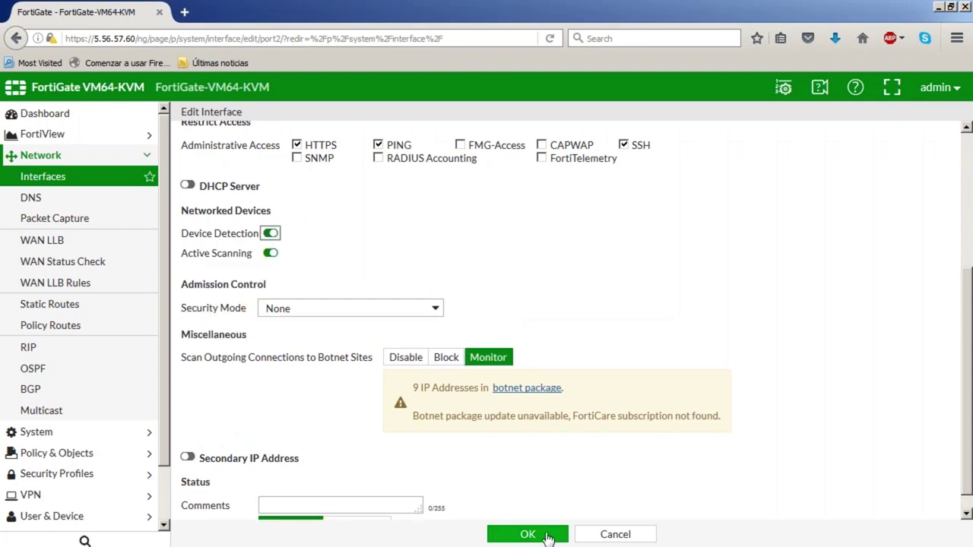
{"action": "left_click", "coordinate": [546, 534]}
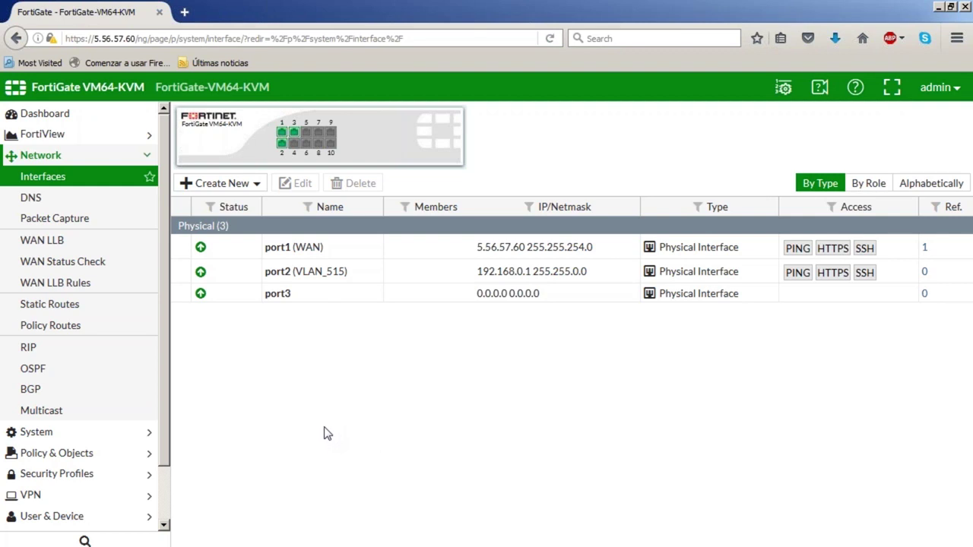
Open the Addresses list under Policy & Objects
{"action": "left_click", "coordinate": [107, 454]}
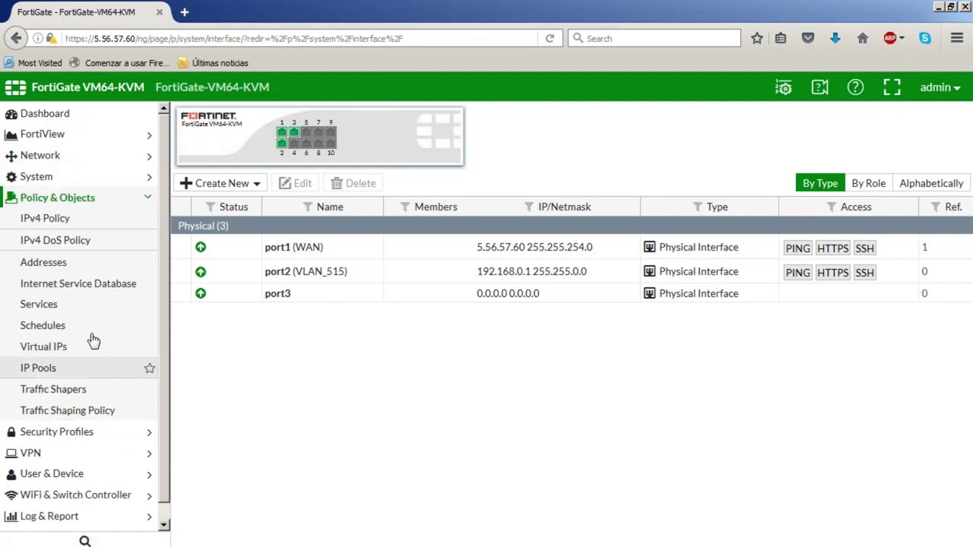
{"action": "left_click", "coordinate": [64, 272]}
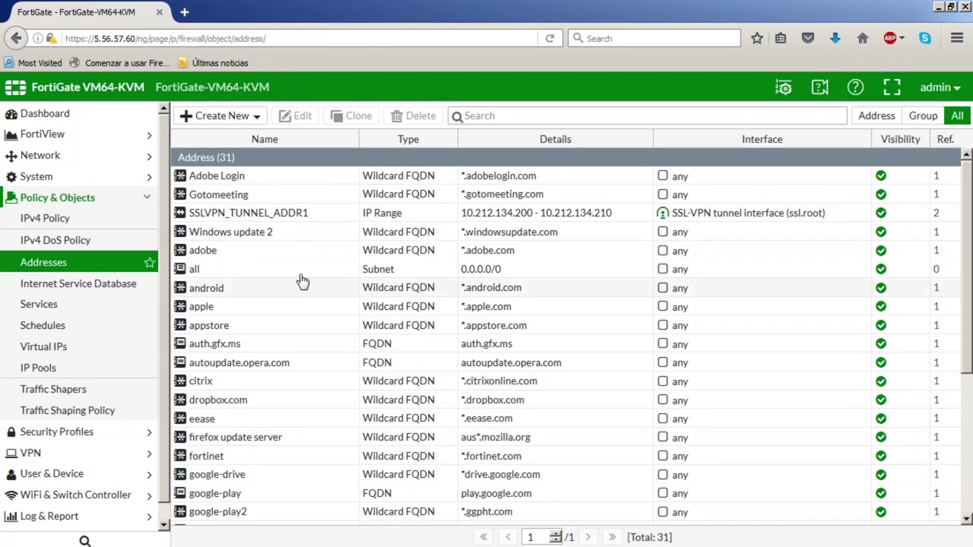
Create address ServidorGigasForti1 with subnet 192.168.0.14/32 on interface VLAN_515 (port2)
{"action": "left_click", "coordinate": [237, 118]}
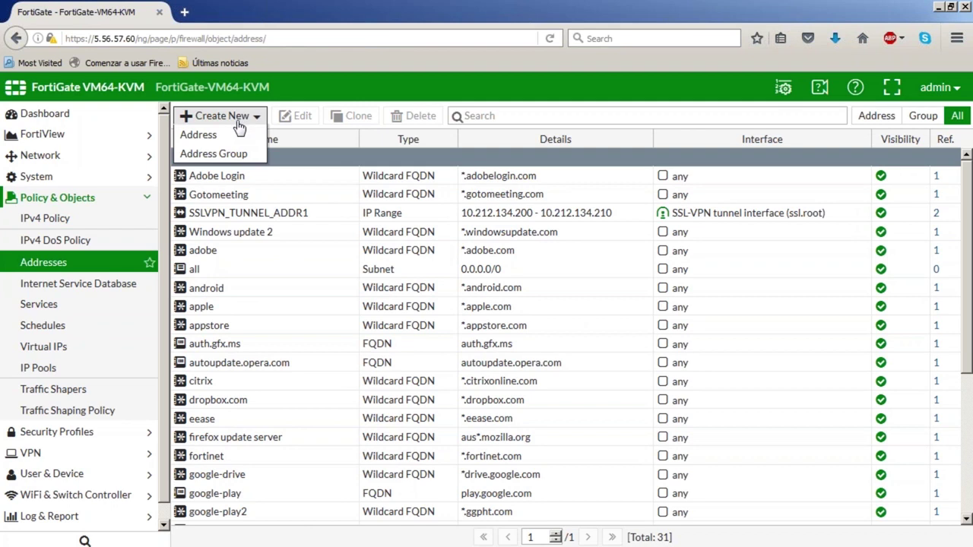
{"action": "left_click", "coordinate": [230, 144]}
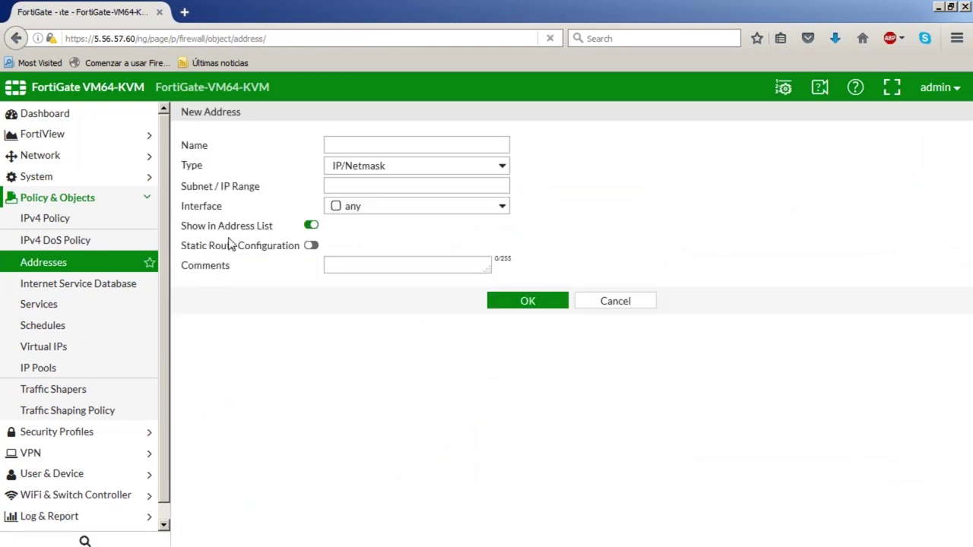
{"action": "left_click", "coordinate": [370, 145]}
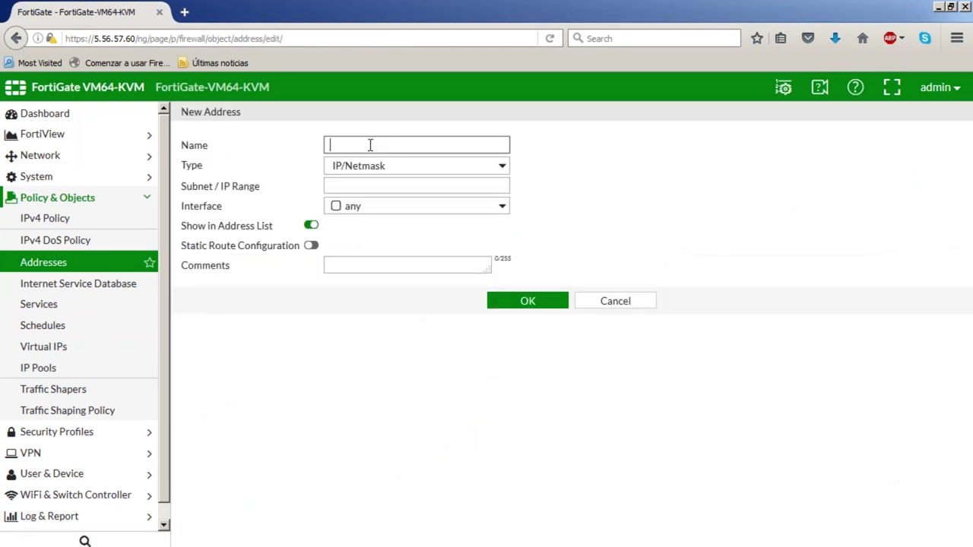
{"action": "type", "text": "Servid"}
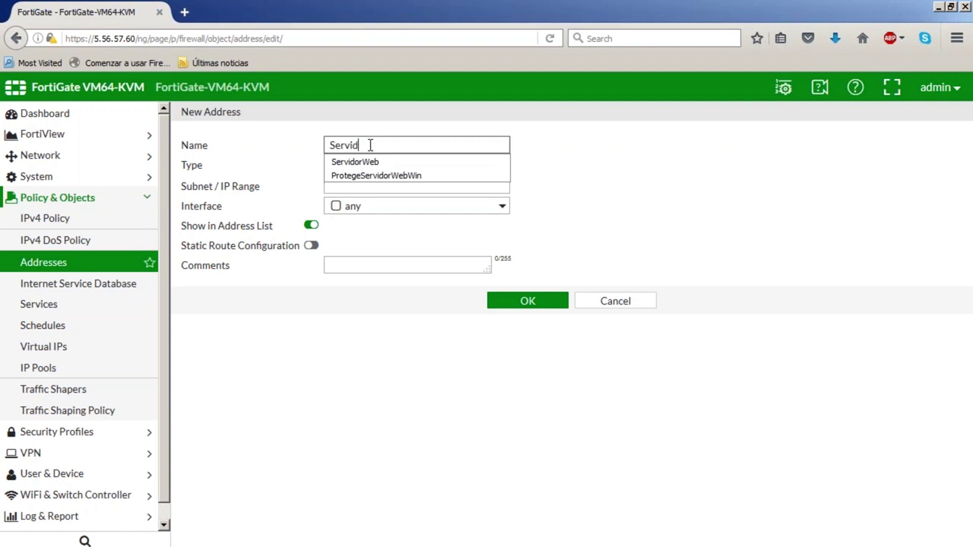
{"action": "type", "text": "orGigasForti1"}
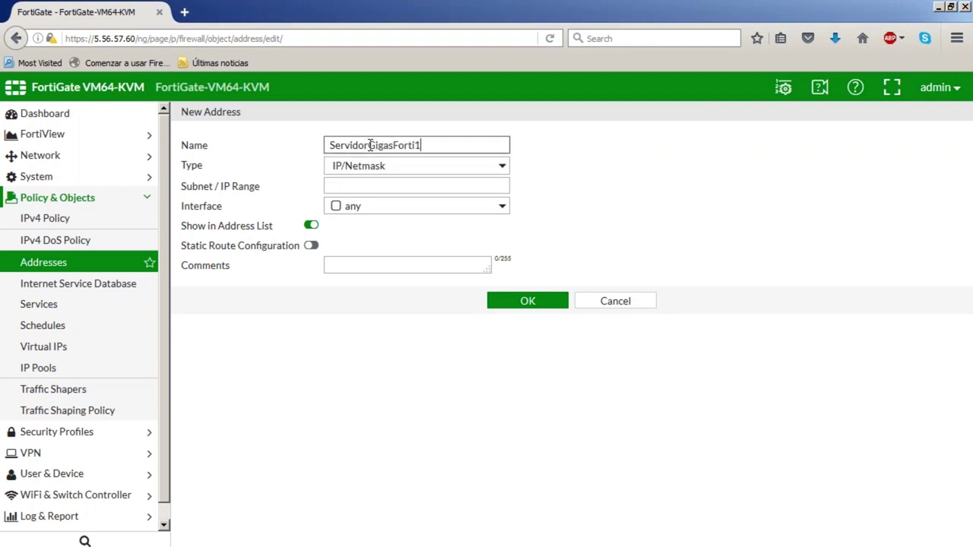
{"action": "left_click", "coordinate": [364, 189]}
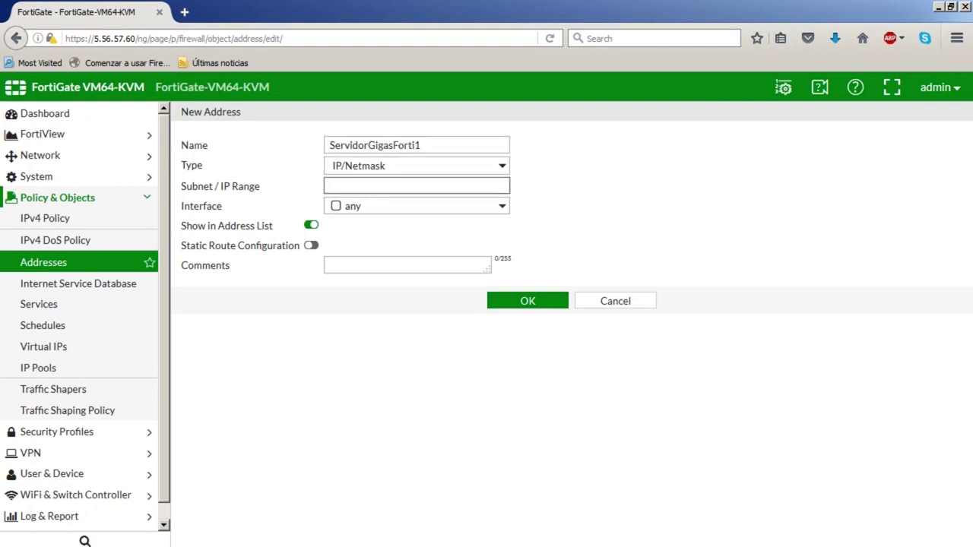
{"action": "type", "text": "192.168.0.14/32"}
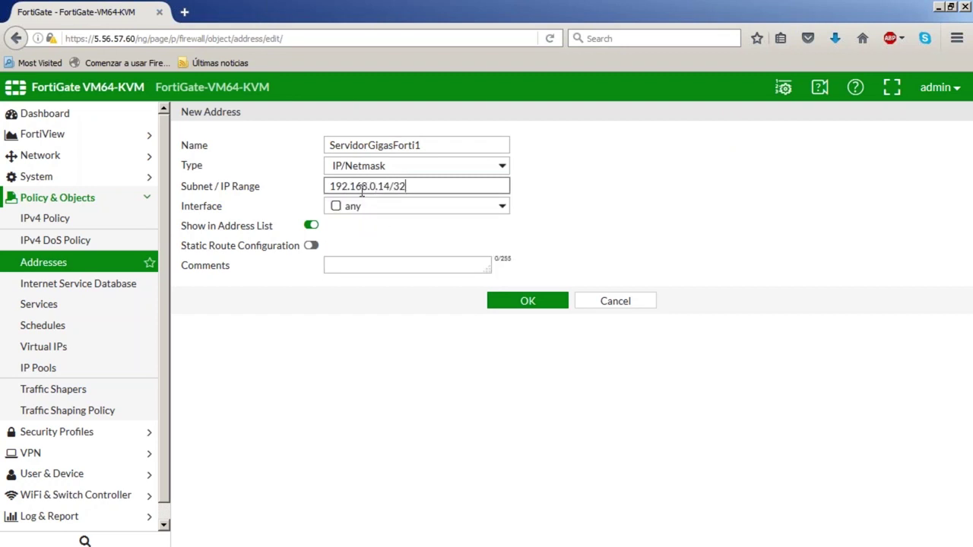
{"action": "left_click", "coordinate": [372, 210]}
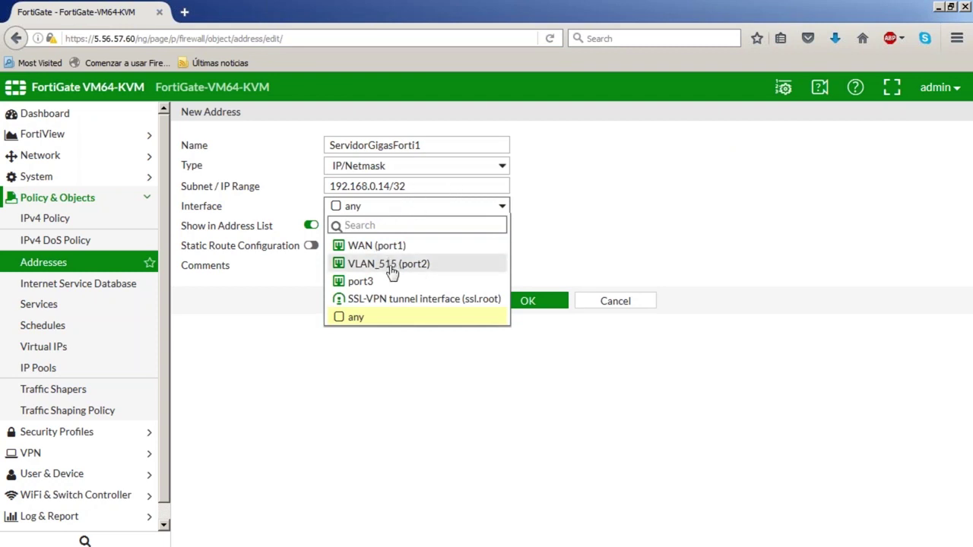
{"action": "mouse_move", "coordinate": [391, 269]}
{"action": "left_click", "coordinate": [424, 270]}
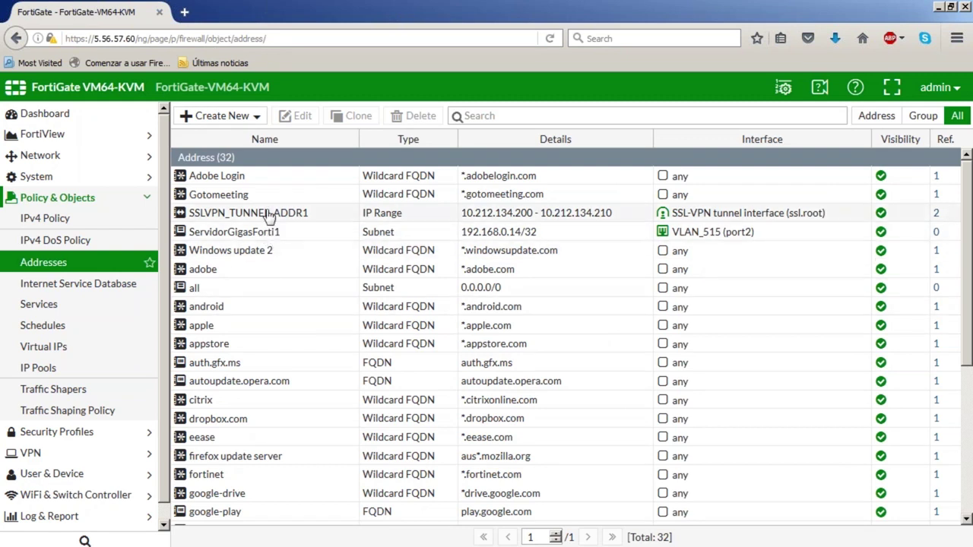
{"action": "left_click", "coordinate": [220, 116]}
Add address ServidorLinuxGigas1, subnet 192.168.0.12/32, bound to VLAN_515 (port2), and save it
{"action": "left_click", "coordinate": [217, 133]}
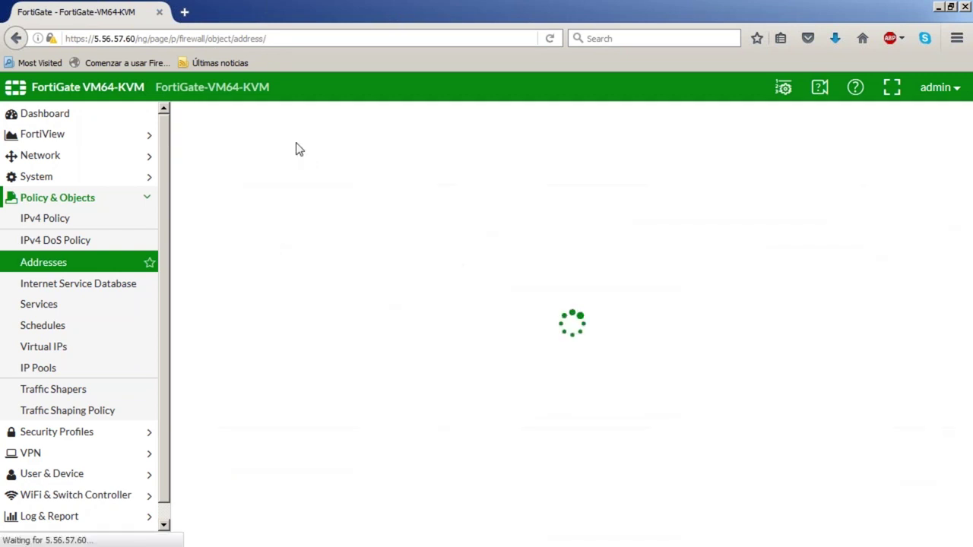
{"action": "left_click", "coordinate": [367, 145]}
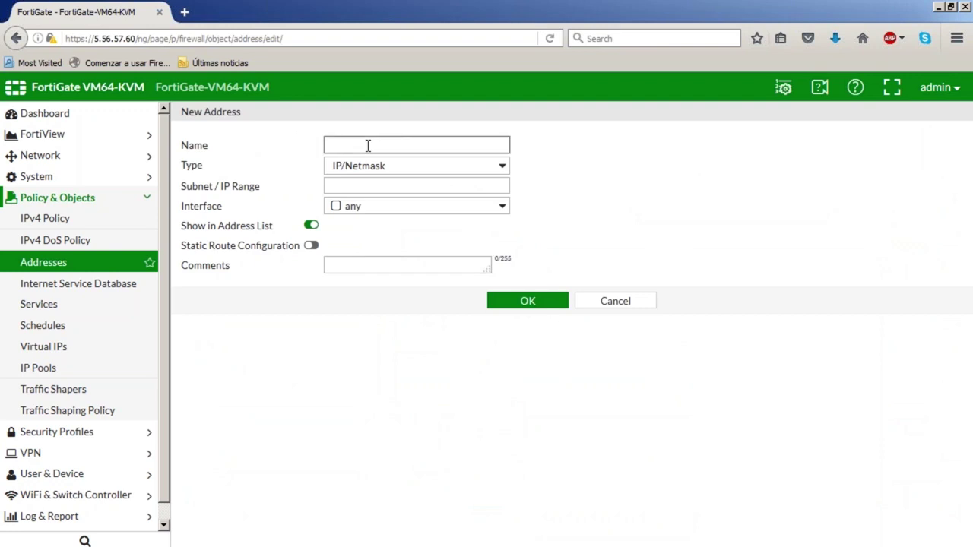
{"action": "type", "text": "Servidor"}
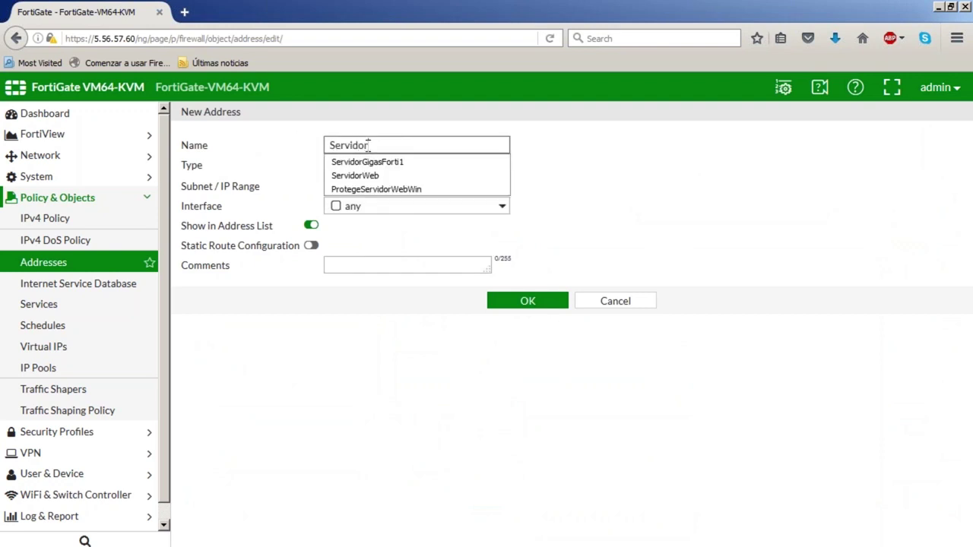
{"action": "type", "text": "Linux"}
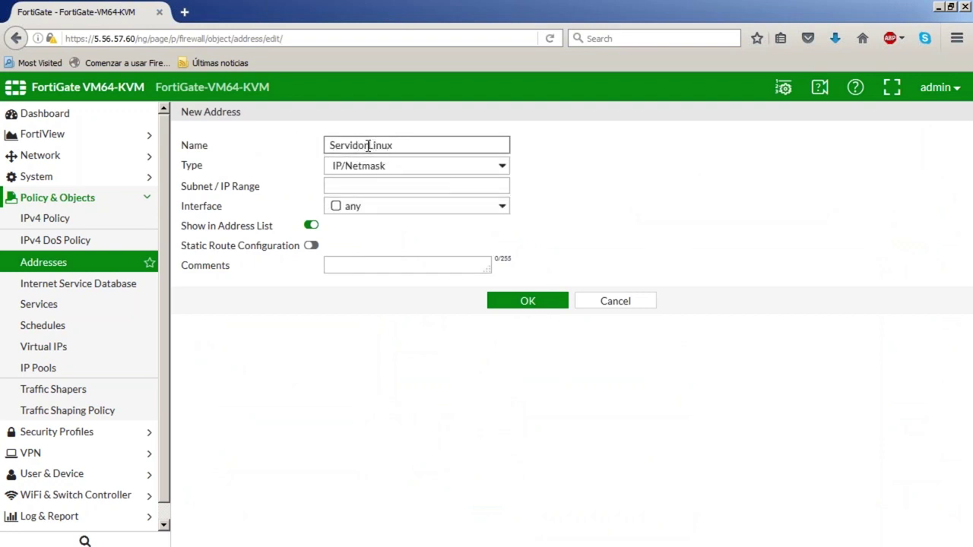
{"action": "type", "text": "Gigas1"}
{"action": "left_click", "coordinate": [421, 185]}
{"action": "type", "text": "192.168."}
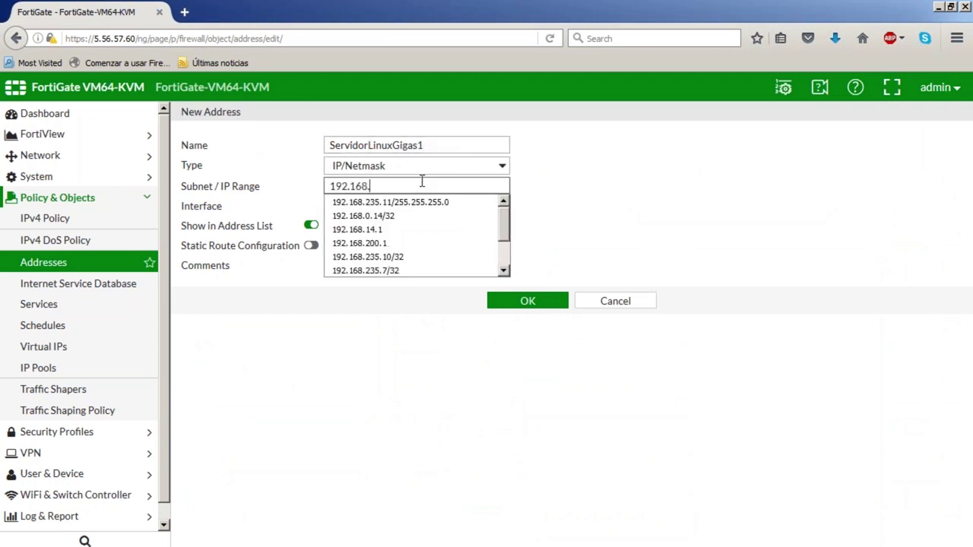
{"action": "type", "text": "0.12/32"}
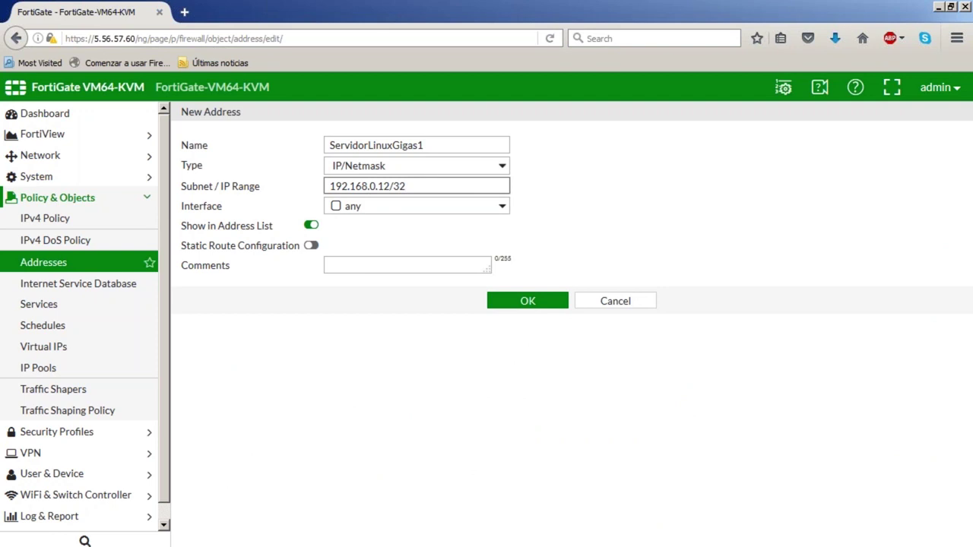
{"action": "left_click", "coordinate": [380, 207]}
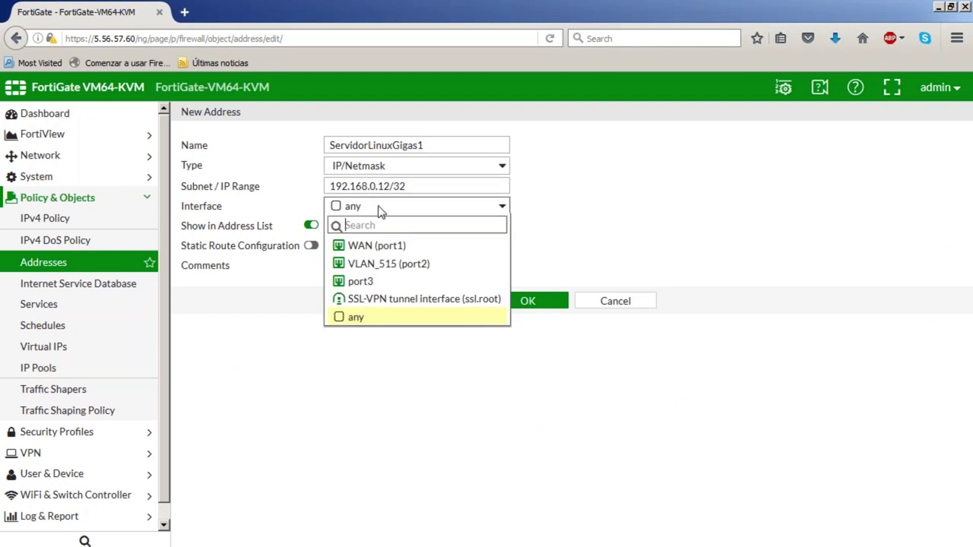
{"action": "left_click", "coordinate": [402, 267]}
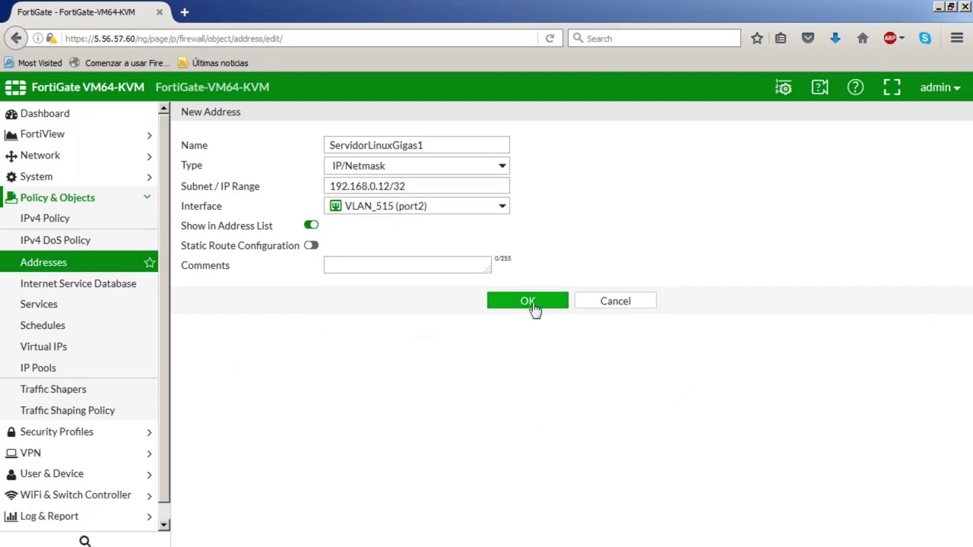
{"action": "left_click", "coordinate": [503, 307]}
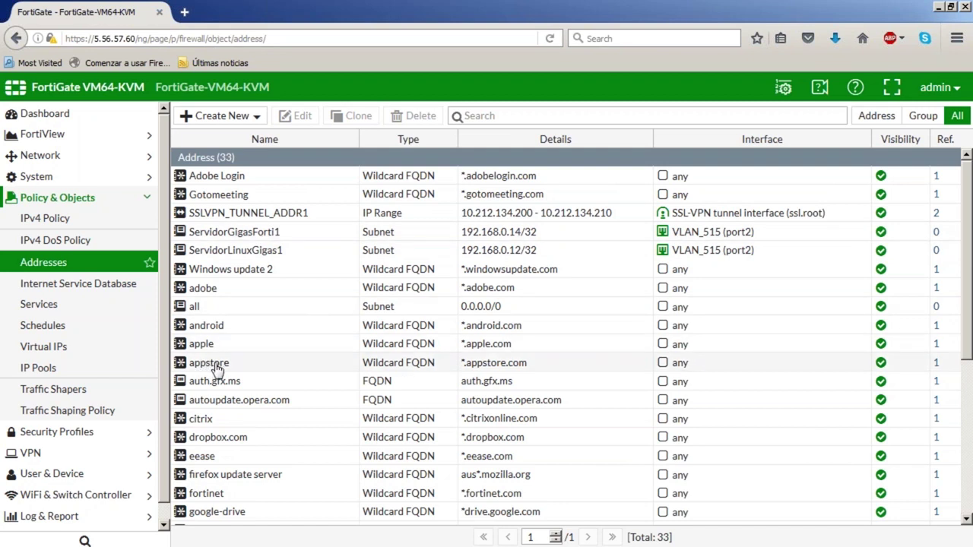
Start a new virtual IP WbGigasForti1 listening on interface WAN (port1)
{"action": "left_click", "coordinate": [52, 354]}
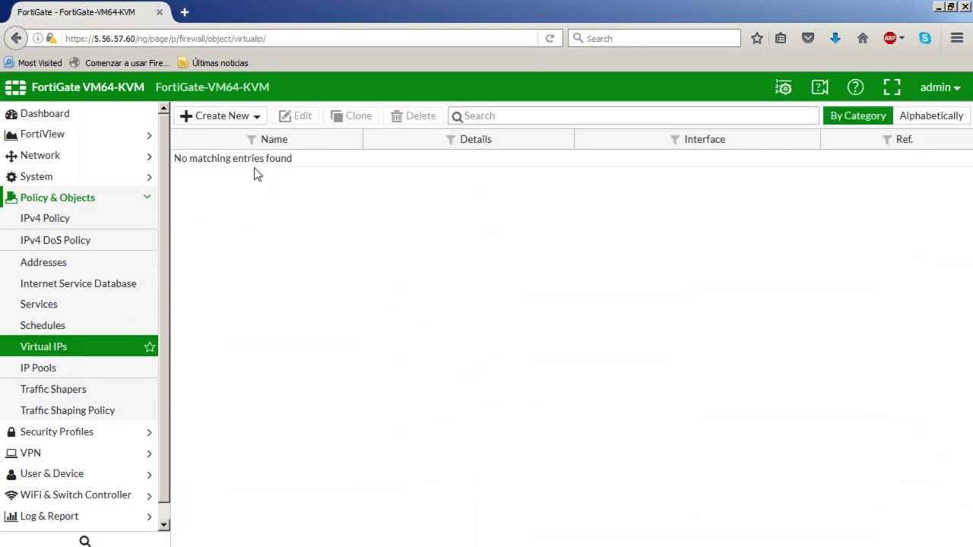
{"action": "left_click", "coordinate": [230, 119]}
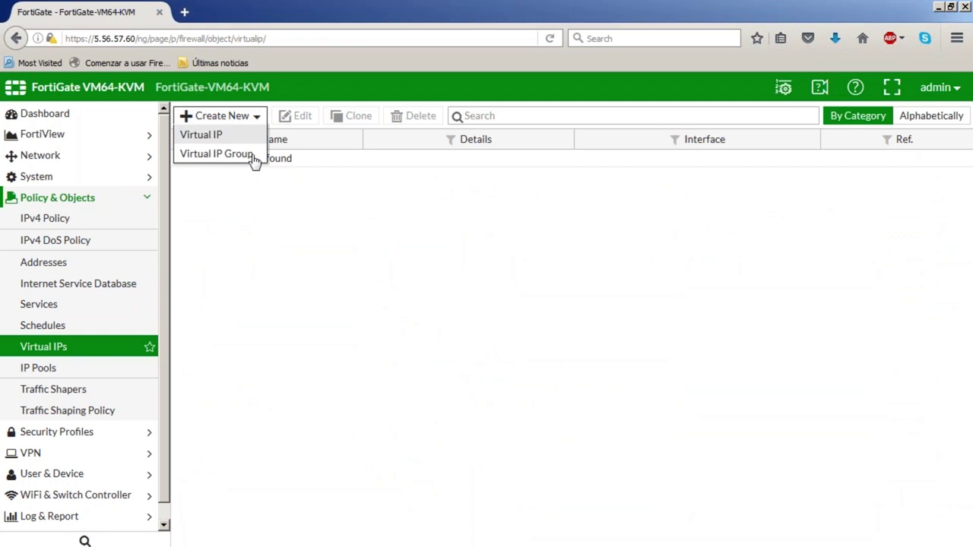
{"action": "left_click", "coordinate": [213, 139]}
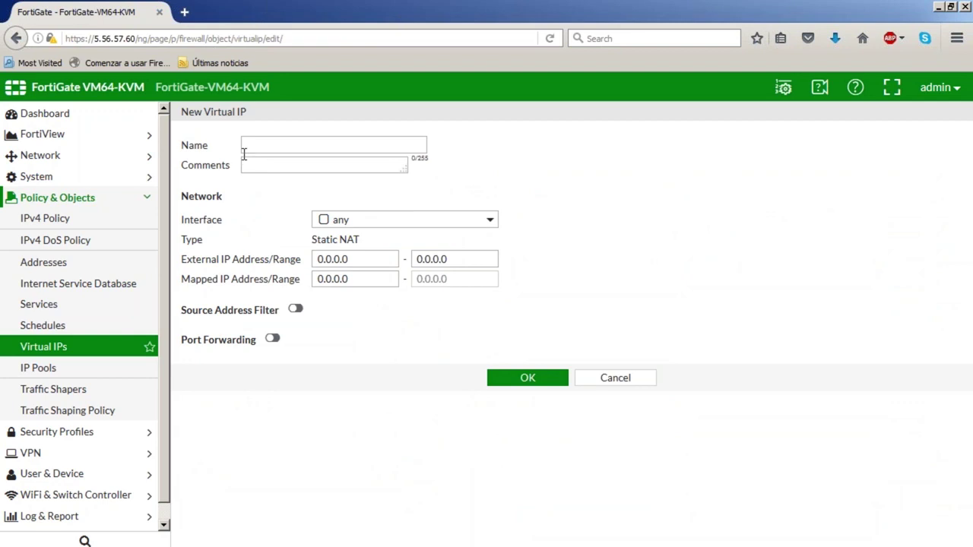
{"action": "left_click", "coordinate": [281, 142]}
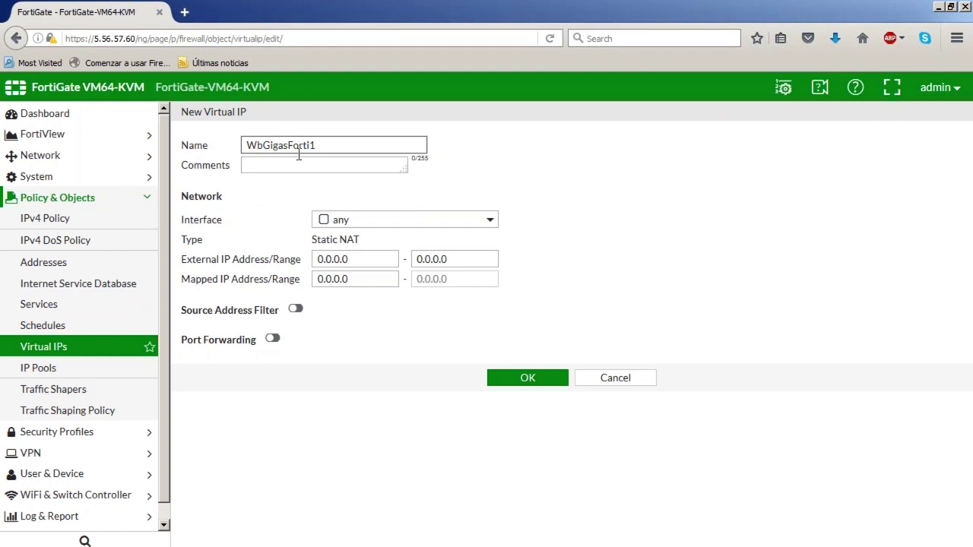
{"action": "left_click", "coordinate": [354, 220]}
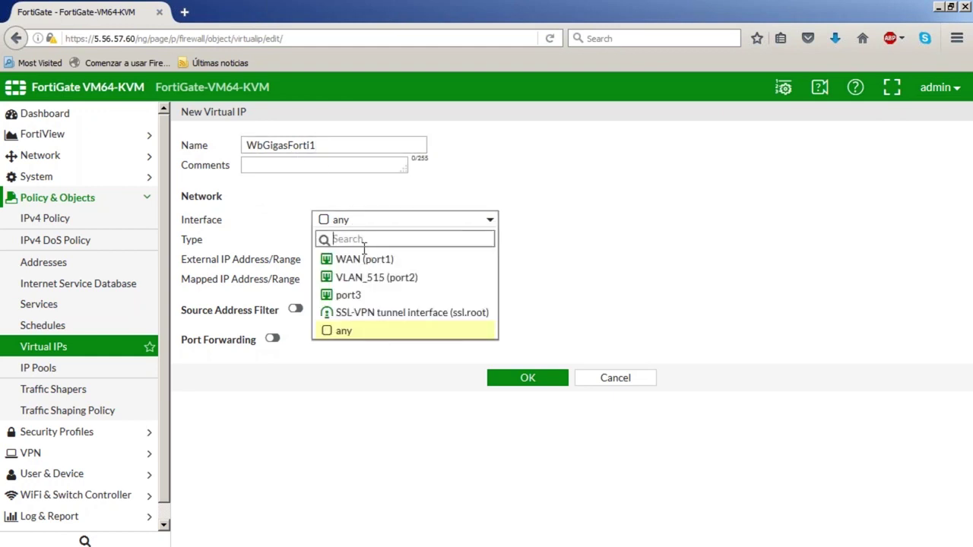
{"action": "mouse_move", "coordinate": [371, 263]}
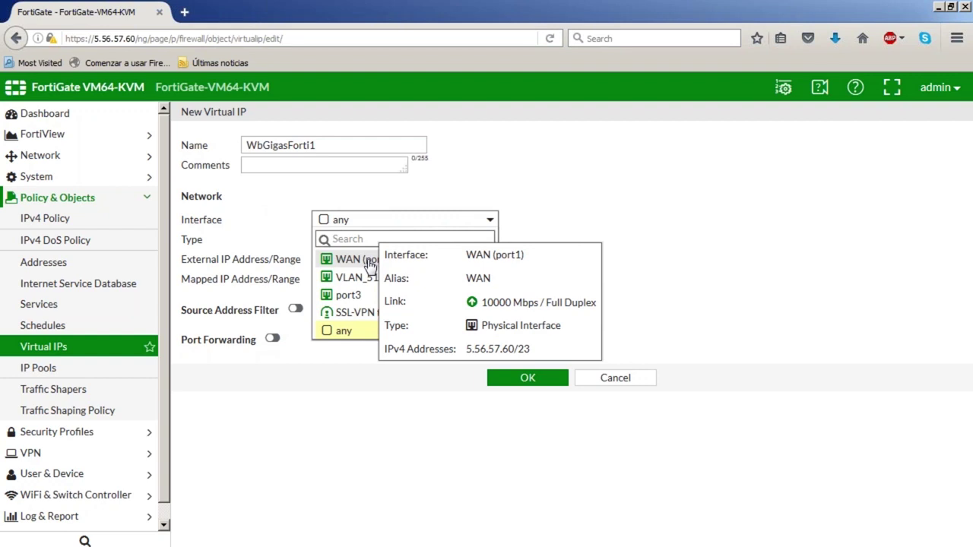
{"action": "left_click", "coordinate": [363, 262]}
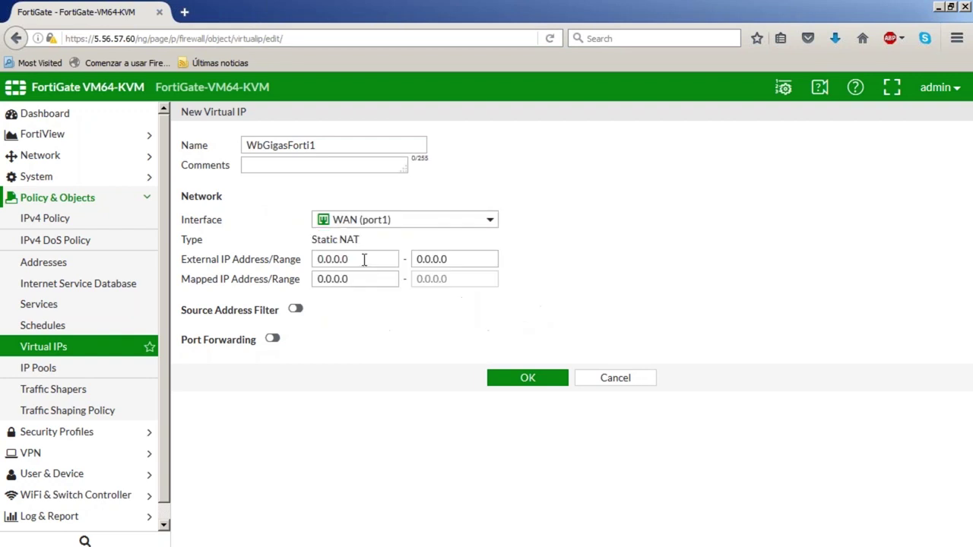
Map external address 5.56.57.60 to internal address 192.168.0.14
{"action": "left_click_drag", "start_coordinate": [356, 261], "coordinate": [278, 257]}
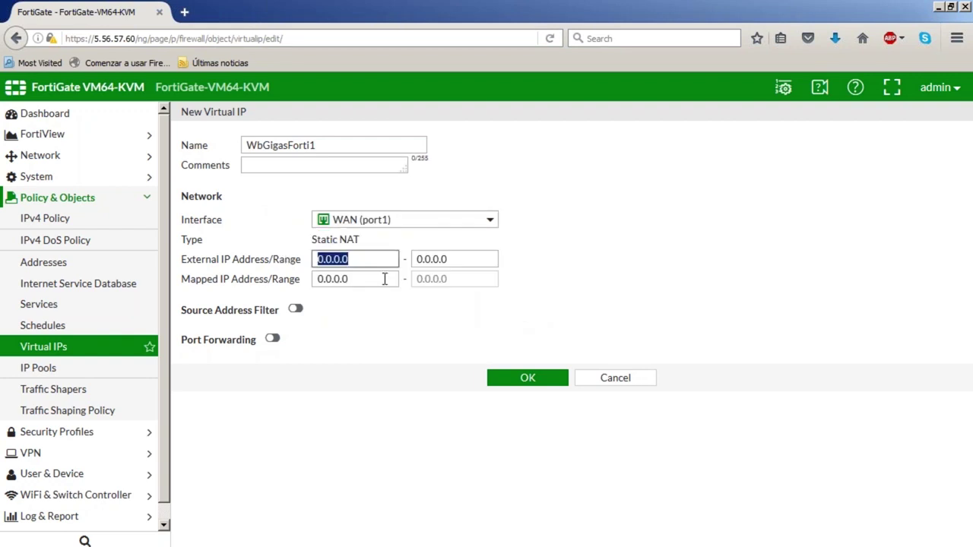
{"action": "type", "text": "5"}
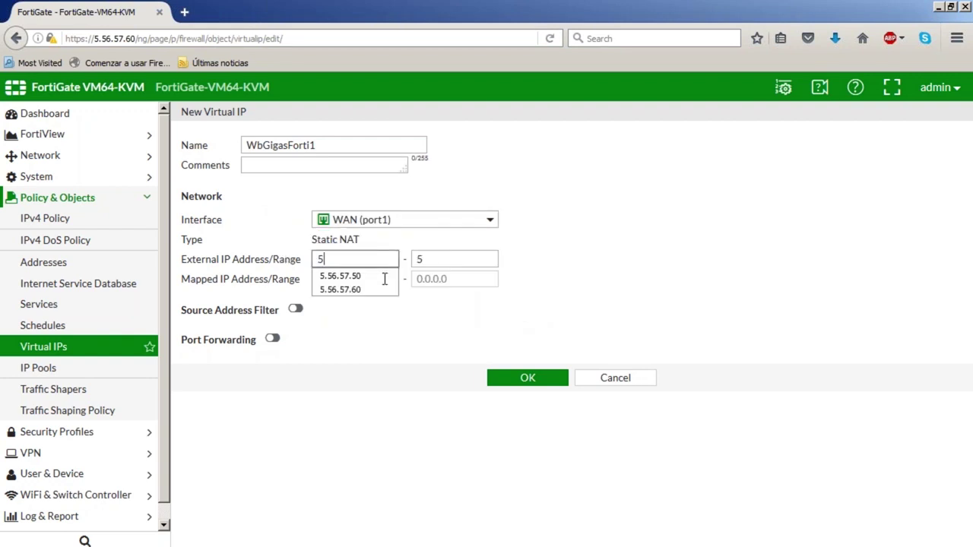
{"action": "left_click", "coordinate": [372, 289]}
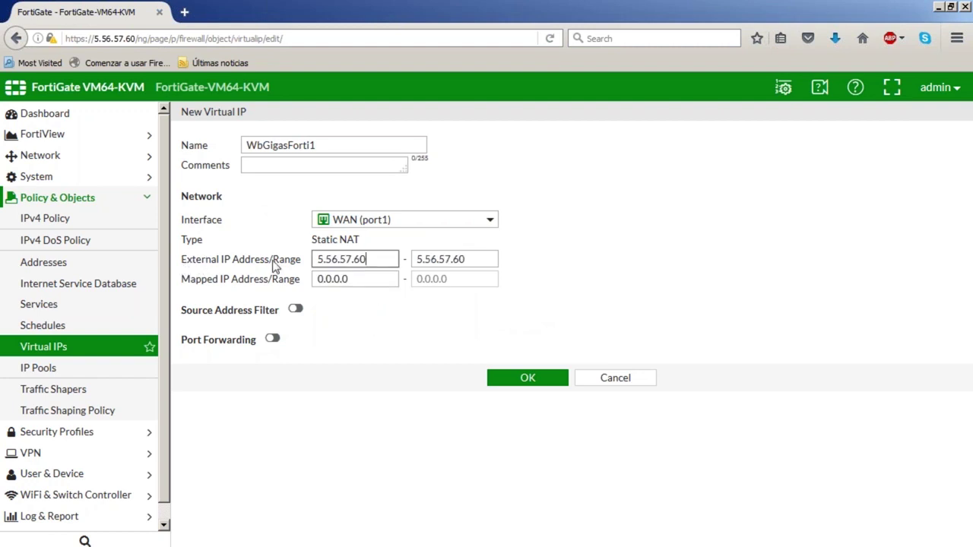
{"action": "left_click", "coordinate": [380, 279]}
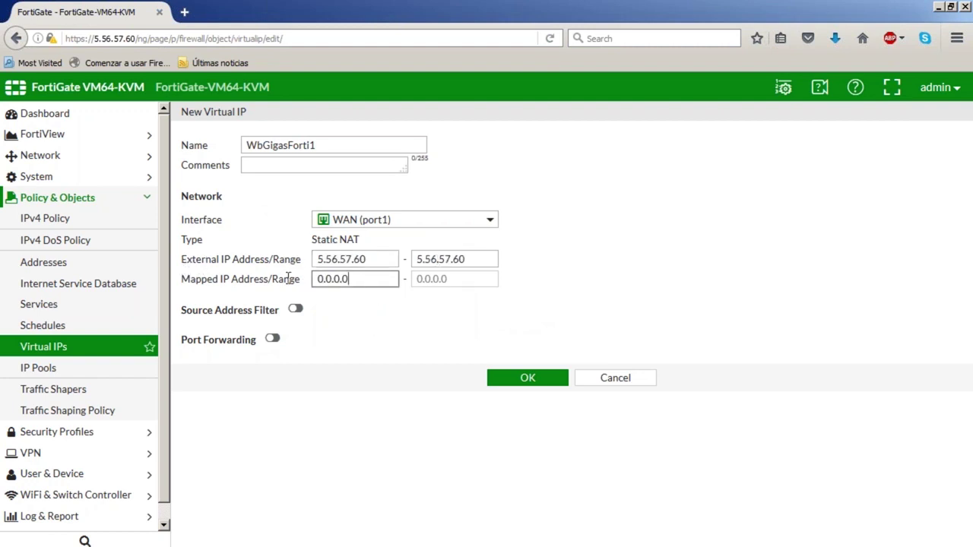
{"action": "key", "text": "ctrl+a"}
{"action": "type", "text": "192."}
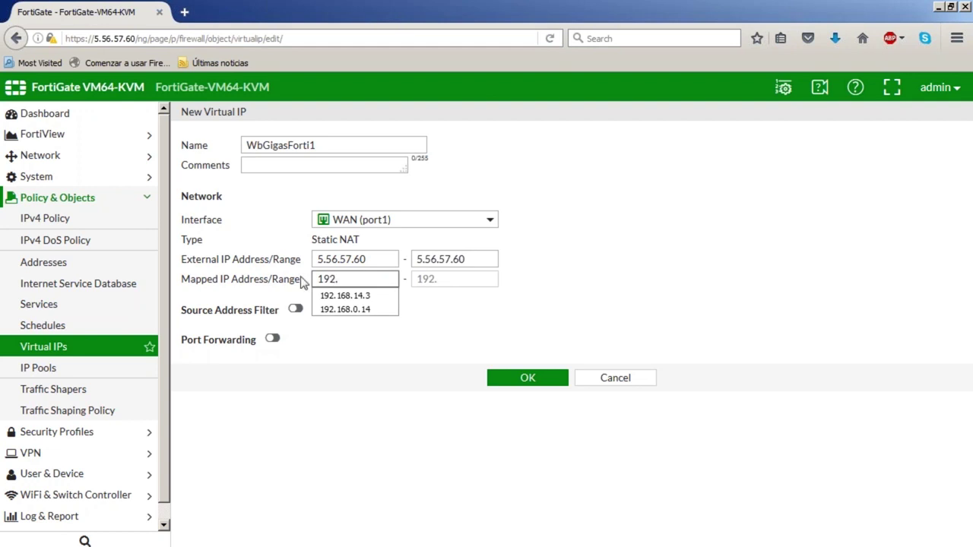
{"action": "left_click", "coordinate": [350, 310]}
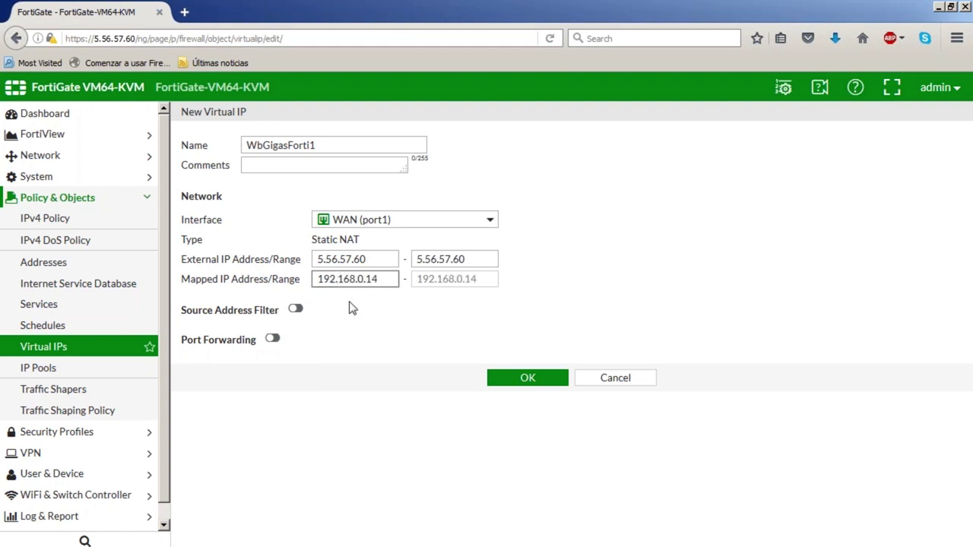
Enable port forwarding from external port 81 to mapped port 80 and save the virtual IP
{"action": "left_click", "coordinate": [271, 340]}
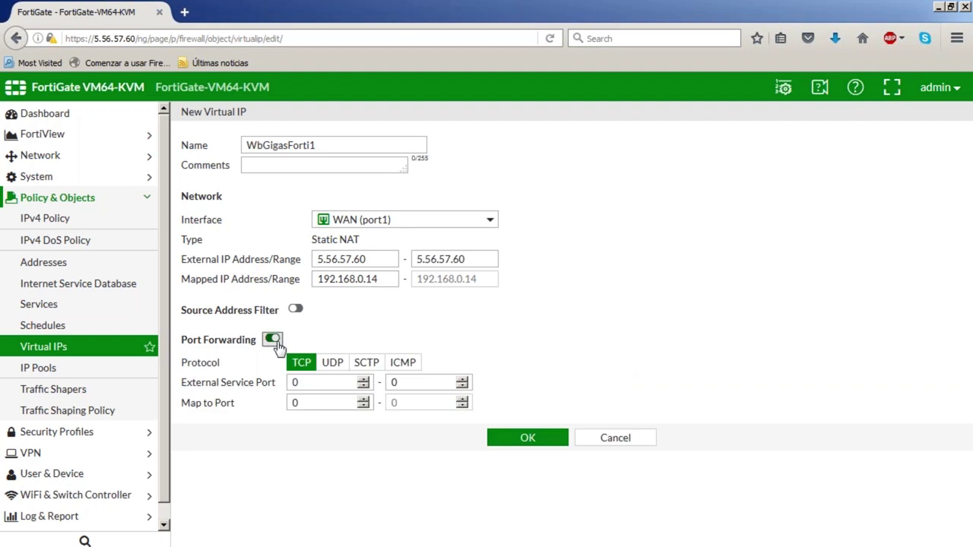
{"action": "double_click", "coordinate": [295, 382]}
{"action": "type", "text": "81"}
{"action": "key", "text": "Tab"}
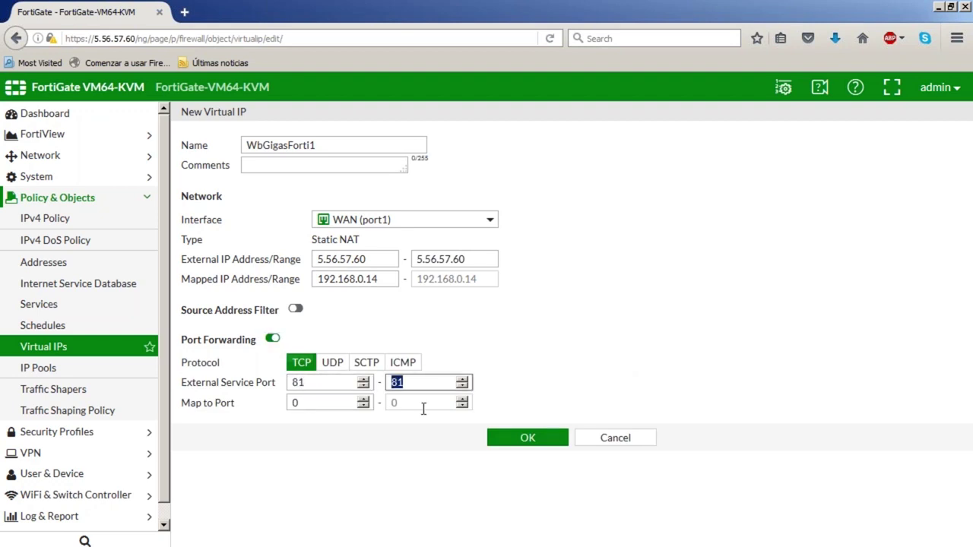
{"action": "key", "text": "Tab"}
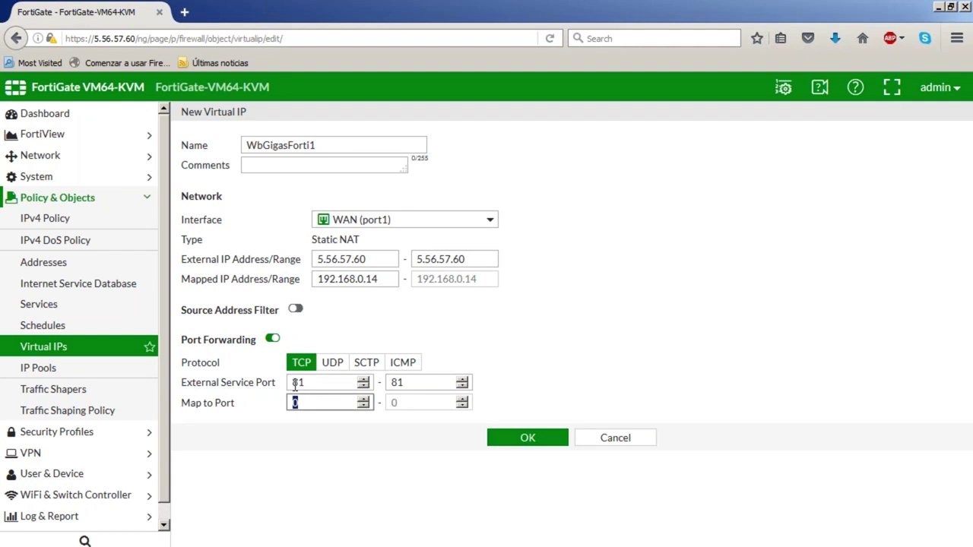
{"action": "type", "text": "80"}
{"action": "key", "text": "Tab"}
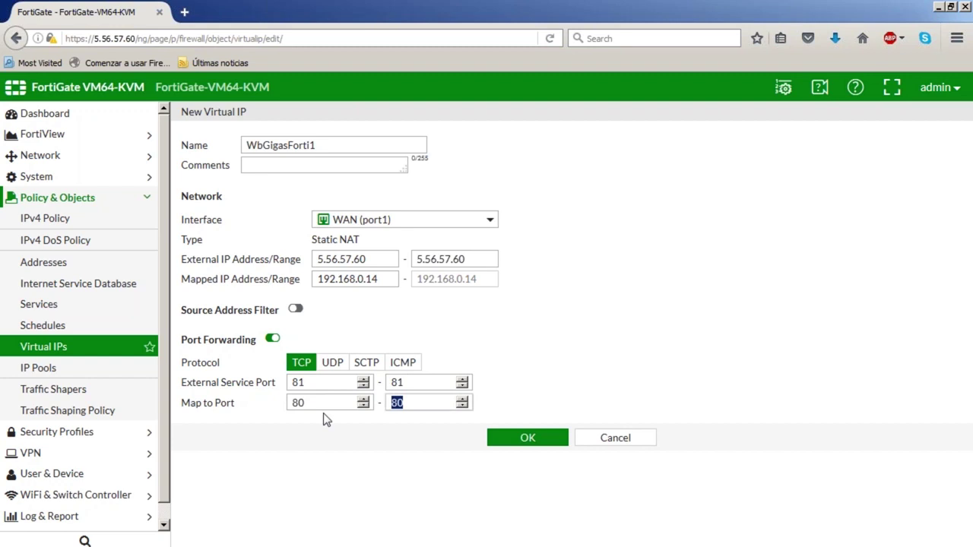
{"action": "left_click", "coordinate": [530, 446]}
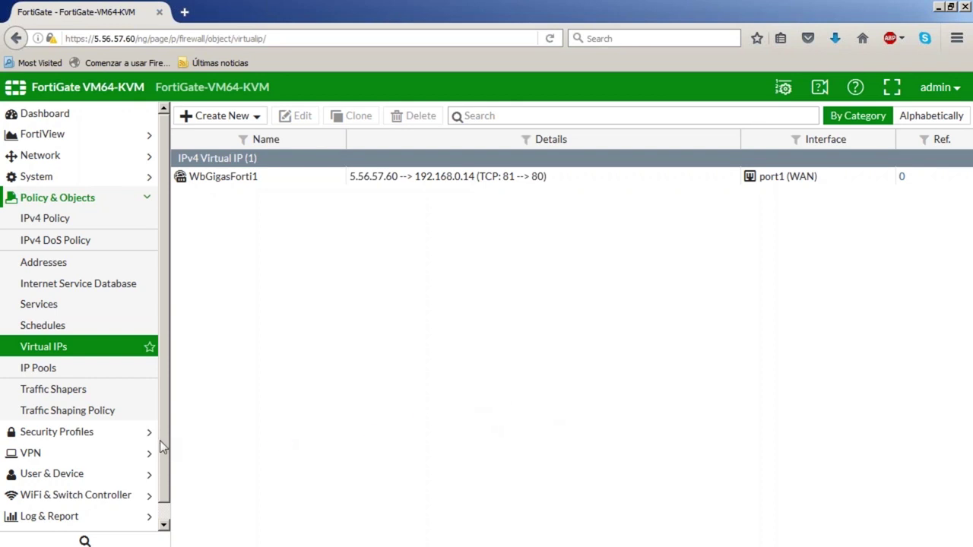
Go to Security Profiles > Intrusion Protection and start a new IPS sensor
{"action": "left_click", "coordinate": [110, 444]}
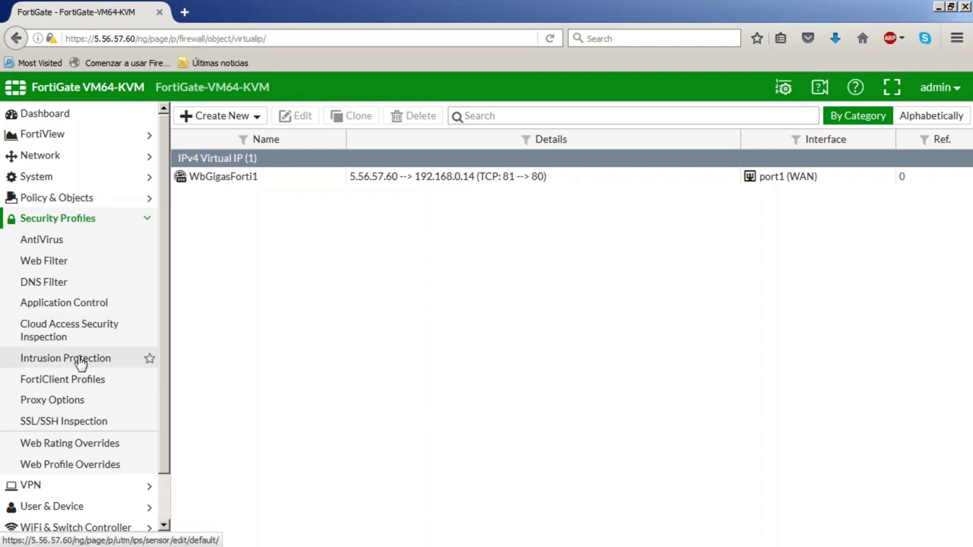
{"action": "left_click", "coordinate": [118, 362]}
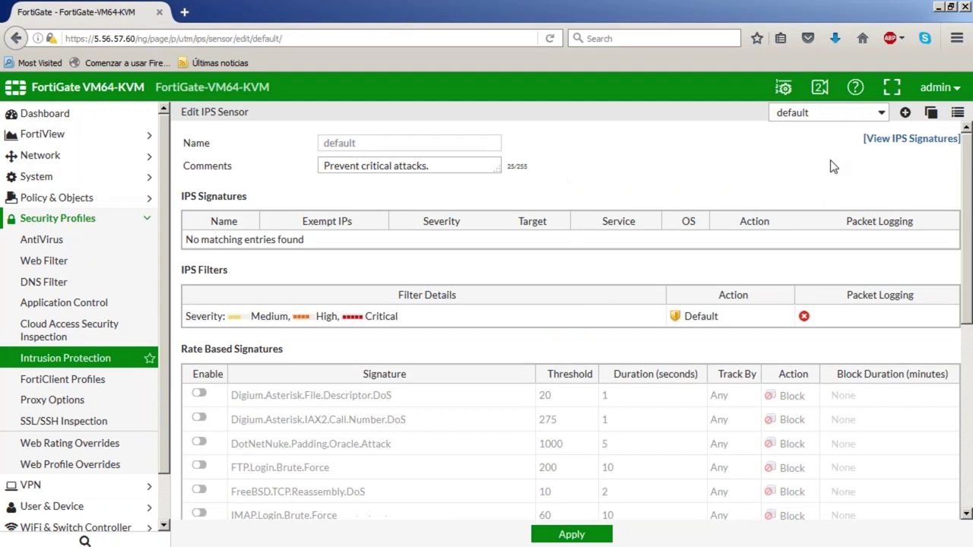
{"action": "left_click", "coordinate": [880, 115]}
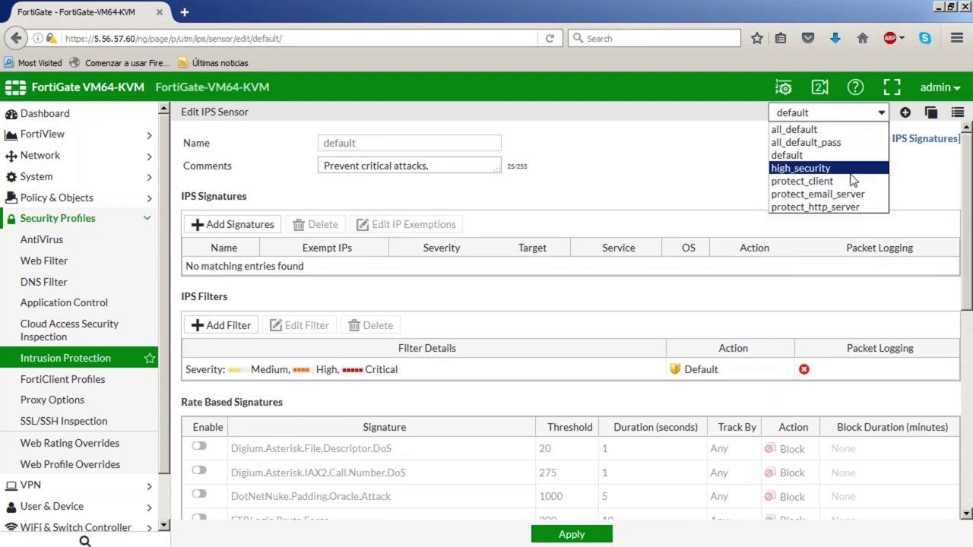
{"action": "right_click", "coordinate": [905, 118]}
{"action": "left_click", "coordinate": [888, 110]}
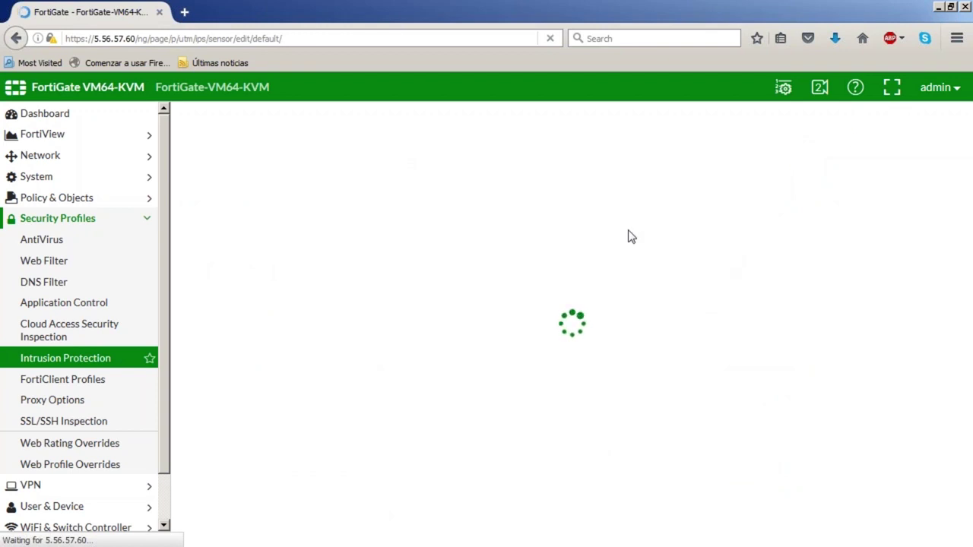
Name the new sensor ProtegeServidorWebWin
{"action": "left_click", "coordinate": [406, 143]}
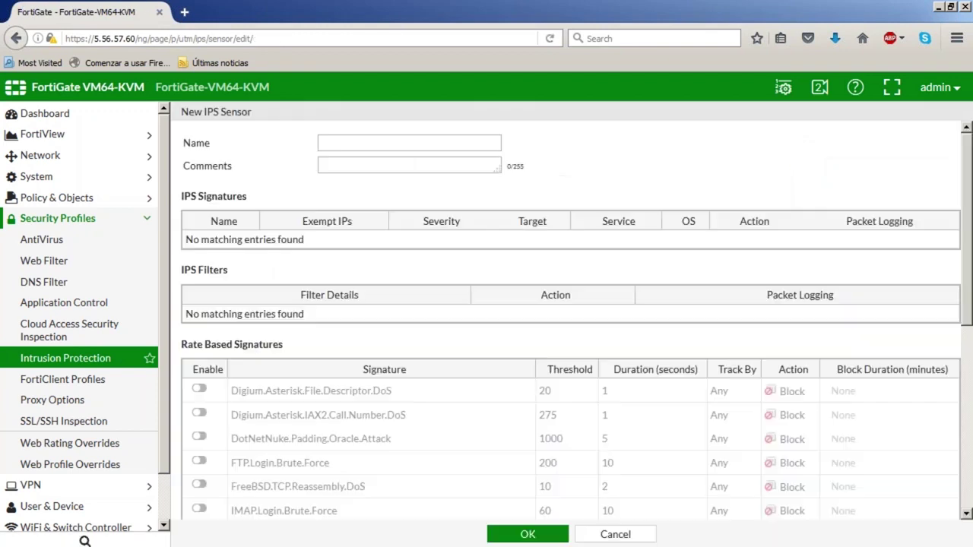
{"action": "type", "text": "PrtegeServido"}
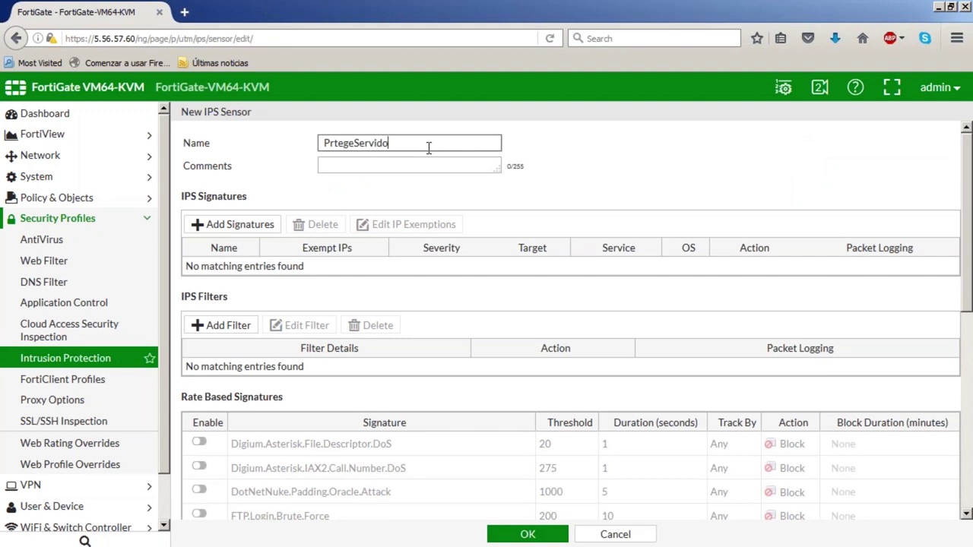
{"action": "key", "text": "BackSpace"}
{"action": "key", "text": "BackSpace"}
{"action": "key", "text": "BackSpace"}
{"action": "key", "text": "BackSpace"}
{"action": "key", "text": "BackSpace"}
{"action": "key", "text": "BackSpace"}
{"action": "key", "text": "BackSpace"}
{"action": "key", "text": "BackSpace"}
{"action": "key", "text": "BackSpace"}
{"action": "key", "text": "BackSpace"}
{"action": "key", "text": "BackSpace"}
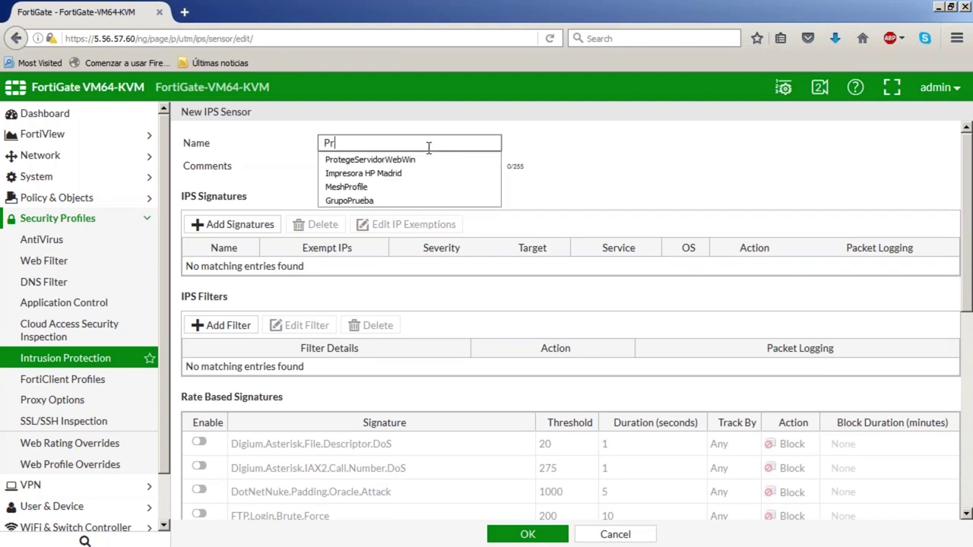
{"action": "key", "text": "Down"}
{"action": "key", "text": "Tab"}
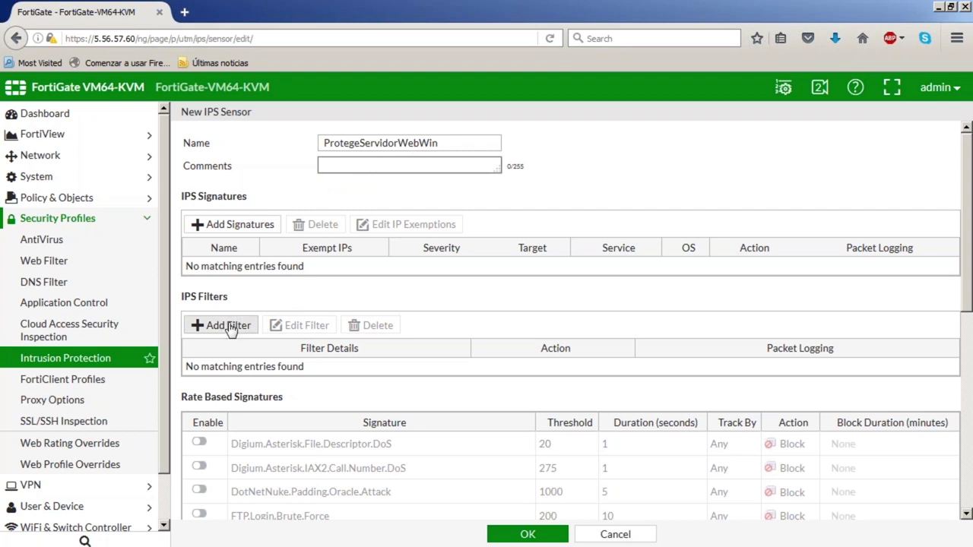
Add a sensor filter for Target server, OS Windows and Protocol HTTP (1795 signatures)
{"action": "left_click", "coordinate": [217, 325]}
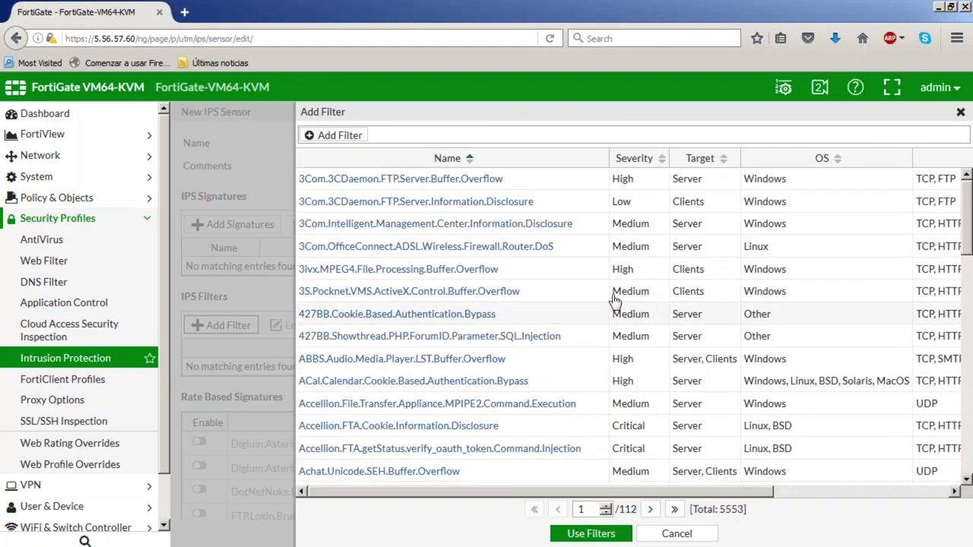
{"action": "left_click", "coordinate": [327, 136]}
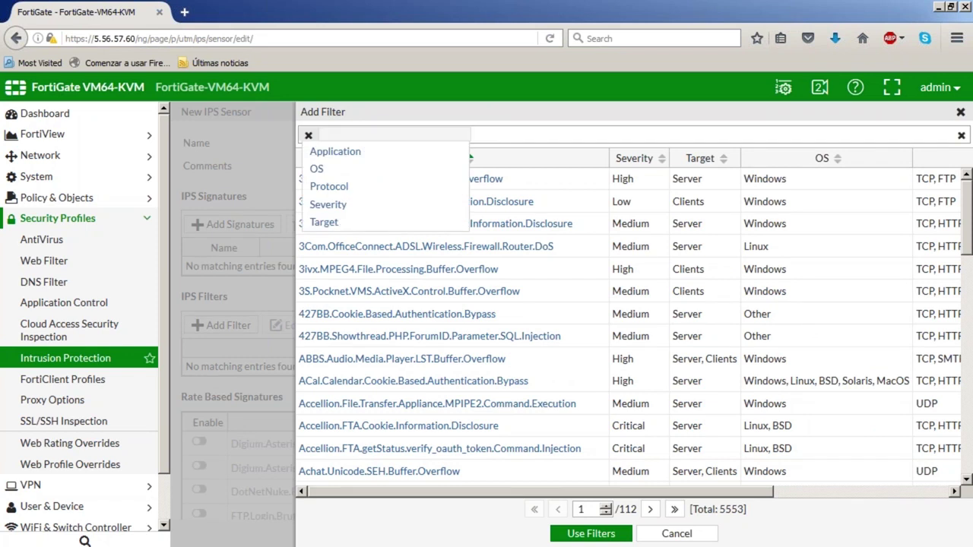
{"action": "left_click", "coordinate": [325, 222]}
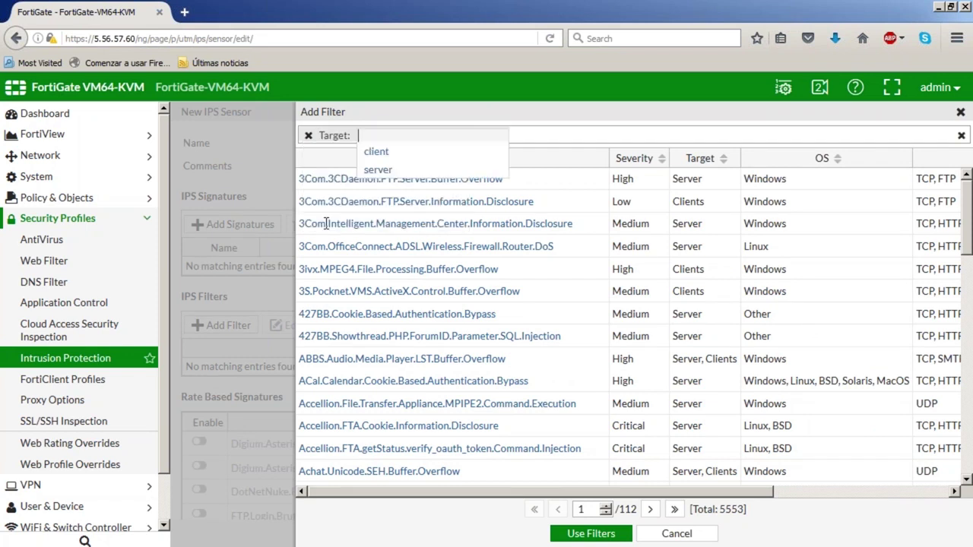
{"action": "left_click", "coordinate": [380, 175]}
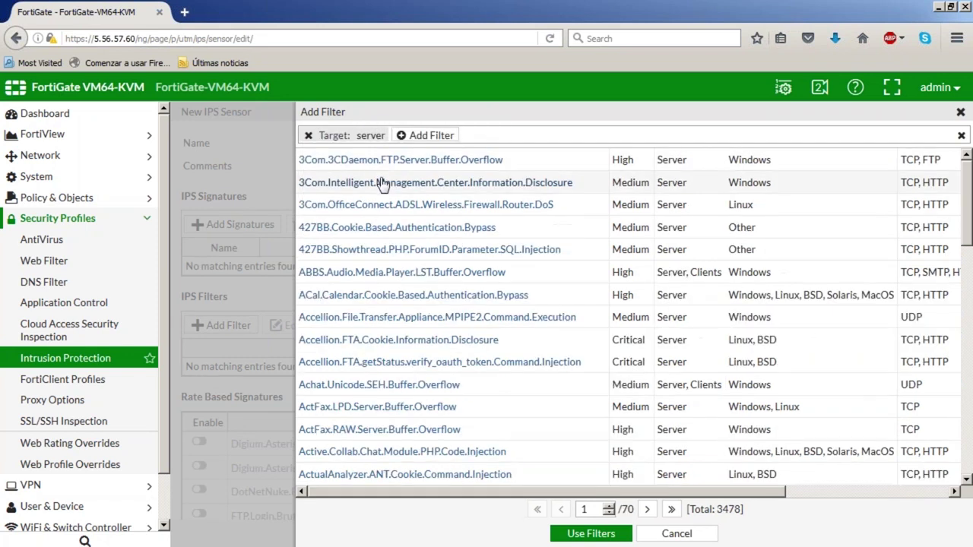
{"action": "left_click", "coordinate": [414, 136]}
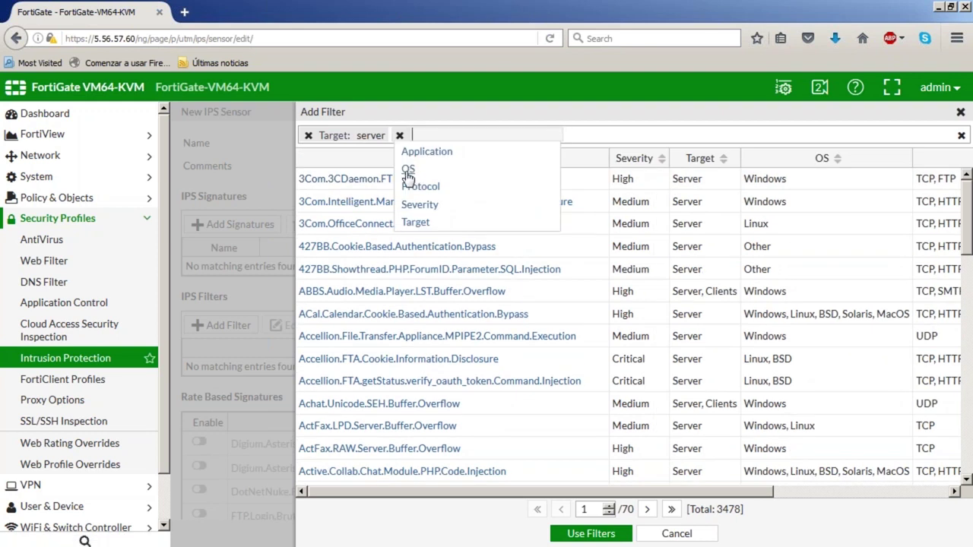
{"action": "left_click", "coordinate": [409, 169]}
{"action": "left_click", "coordinate": [463, 242]}
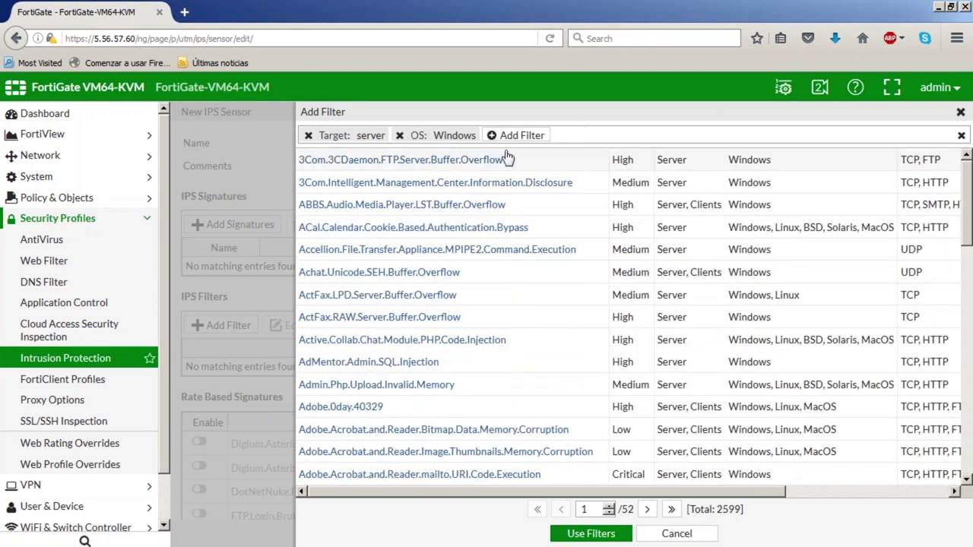
{"action": "left_click", "coordinate": [510, 137]}
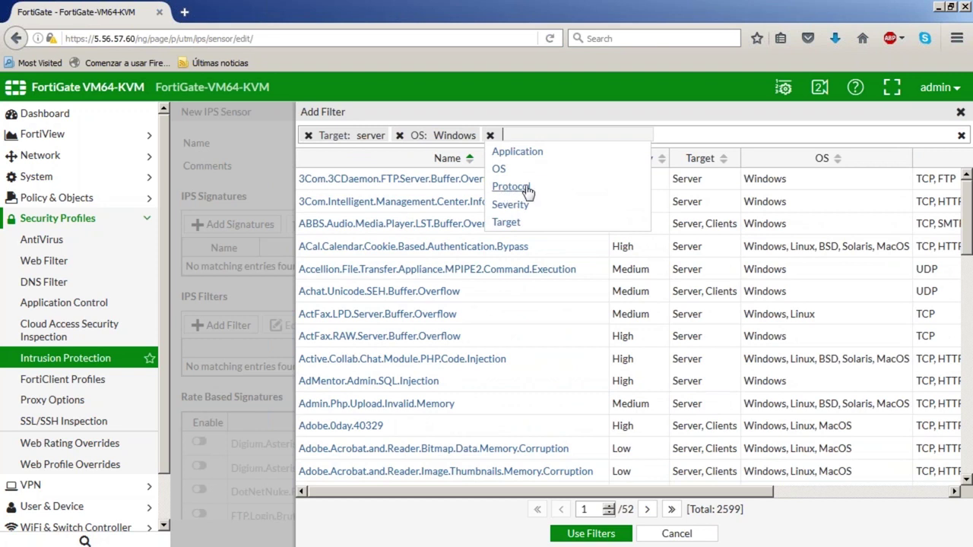
{"action": "left_click", "coordinate": [525, 189]}
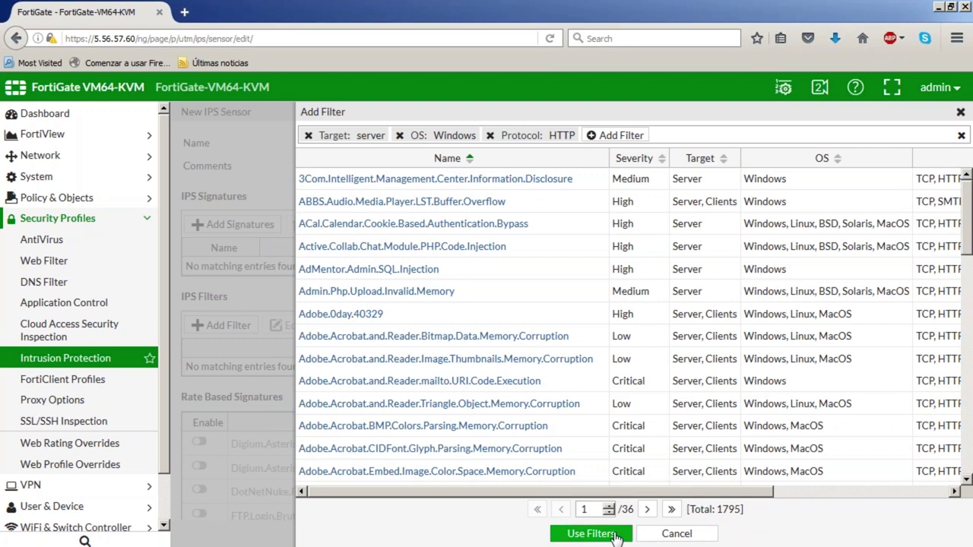
{"action": "left_click", "coordinate": [591, 533]}
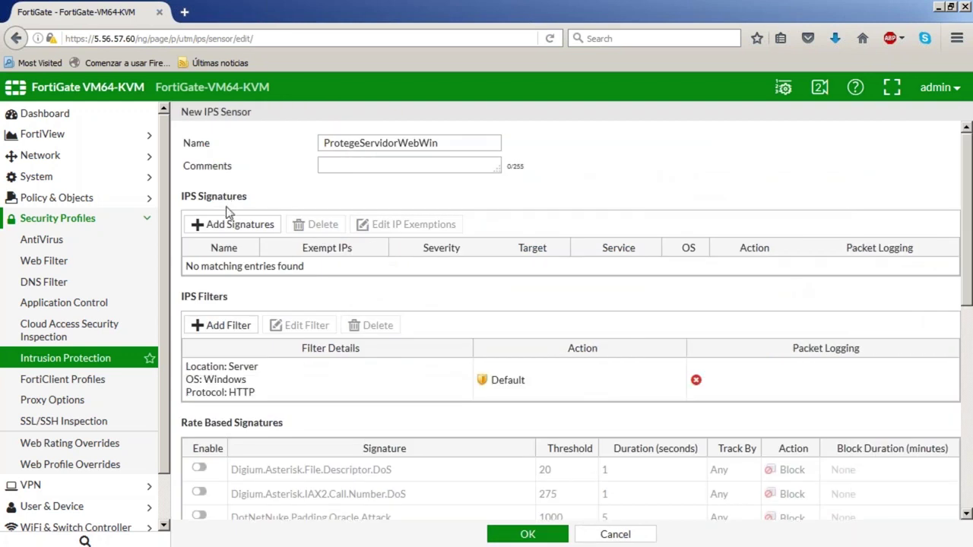
Keep the filter's Default action, enable packet logging, and save sensor ProtegeServidorWebWin
{"action": "scroll", "coordinate": [319, 439], "scroll_direction": "down", "scroll_amount": 4}
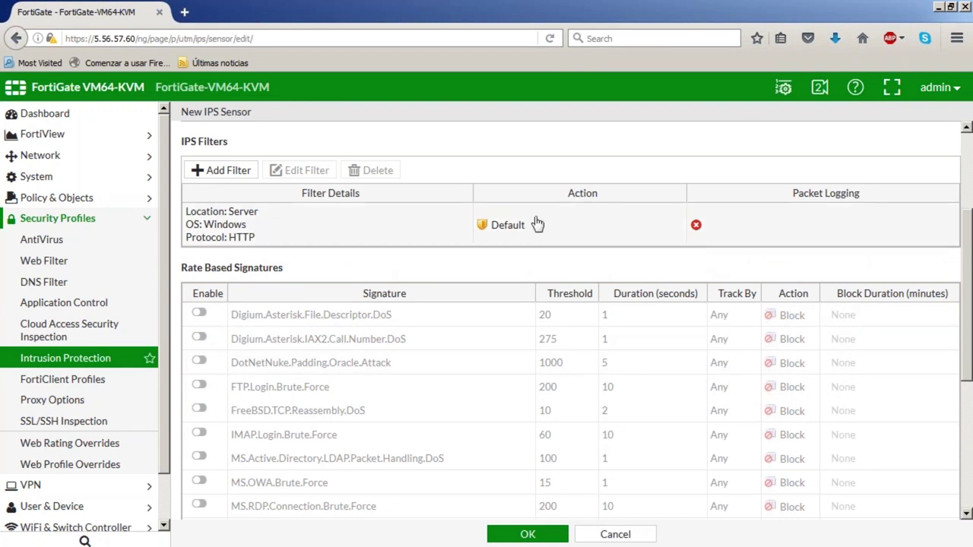
{"action": "right_click", "coordinate": [494, 230]}
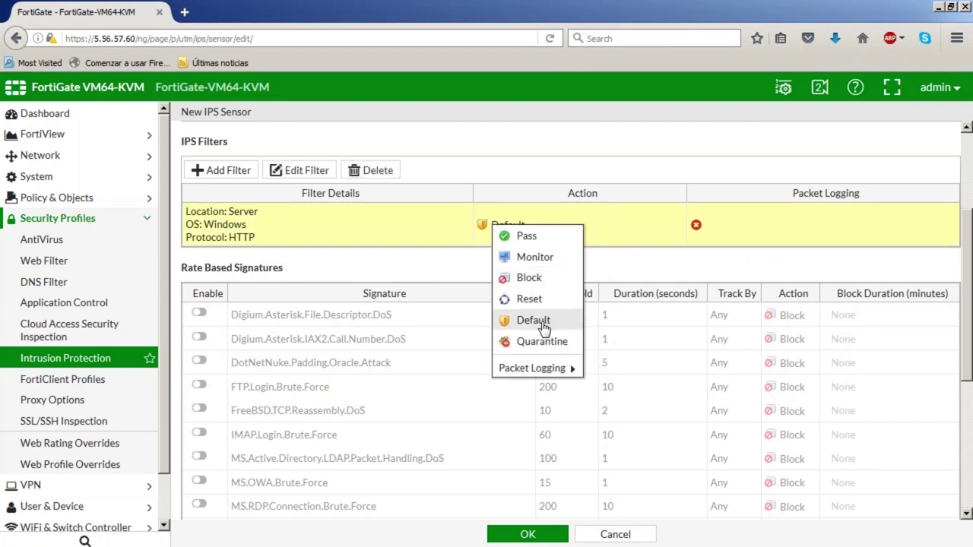
{"action": "left_click", "coordinate": [646, 265]}
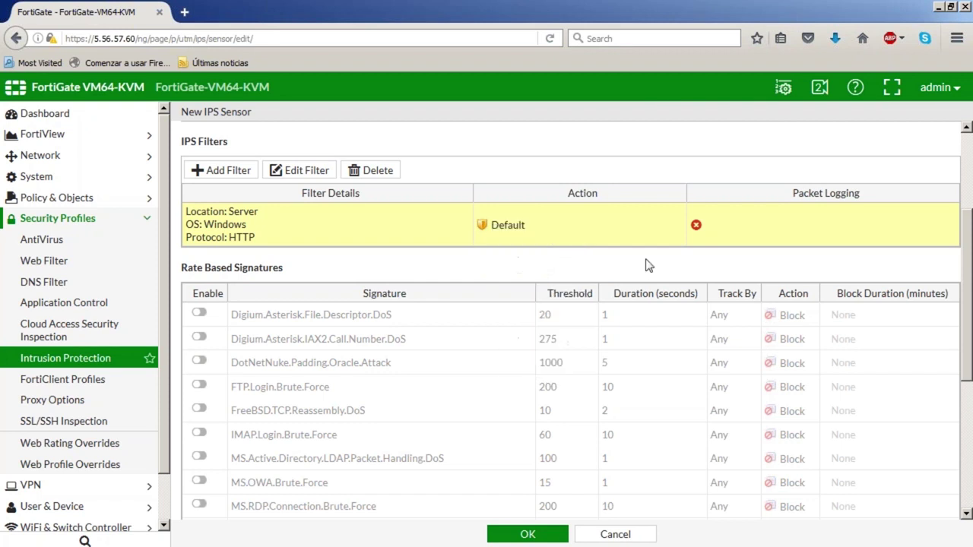
{"action": "left_click", "coordinate": [696, 230]}
{"action": "mouse_move", "coordinate": [756, 368]}
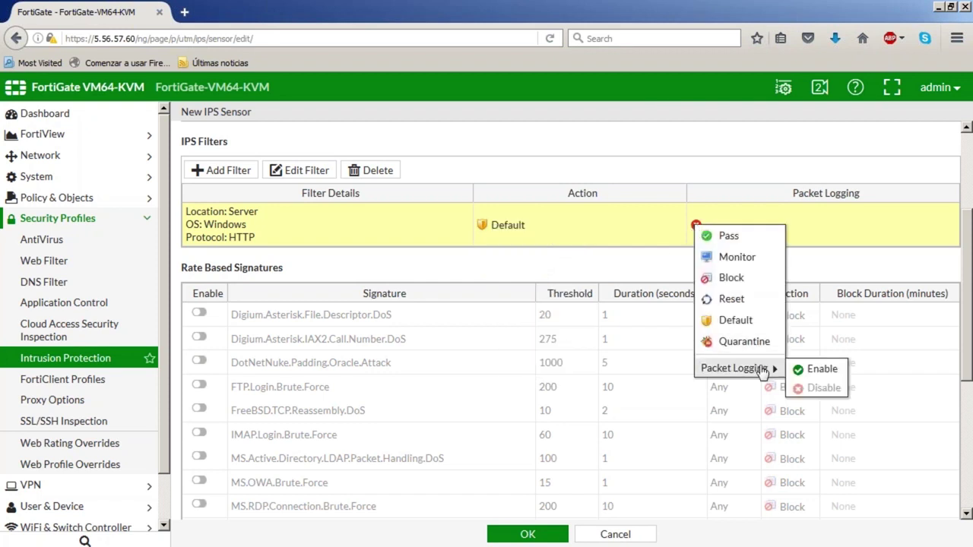
{"action": "left_click", "coordinate": [796, 370]}
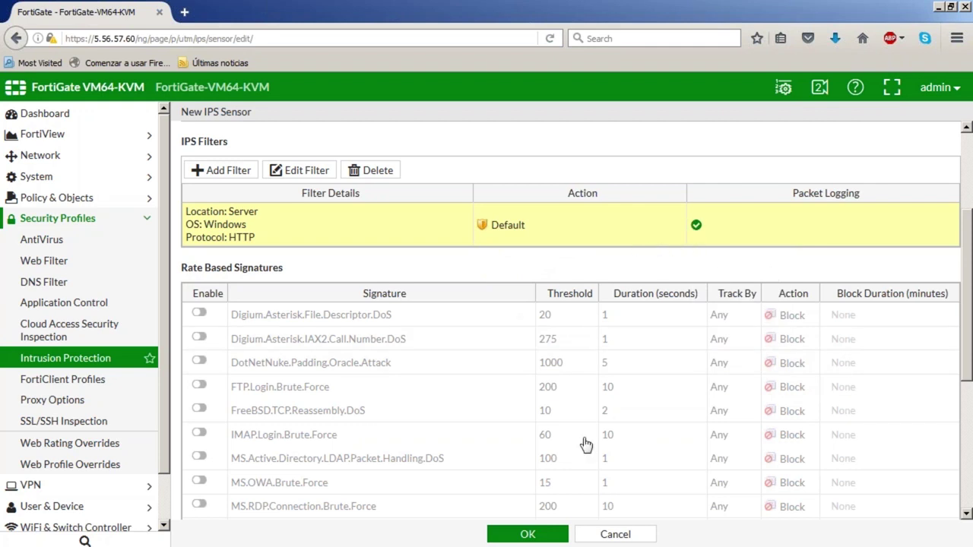
{"action": "left_click", "coordinate": [551, 535]}
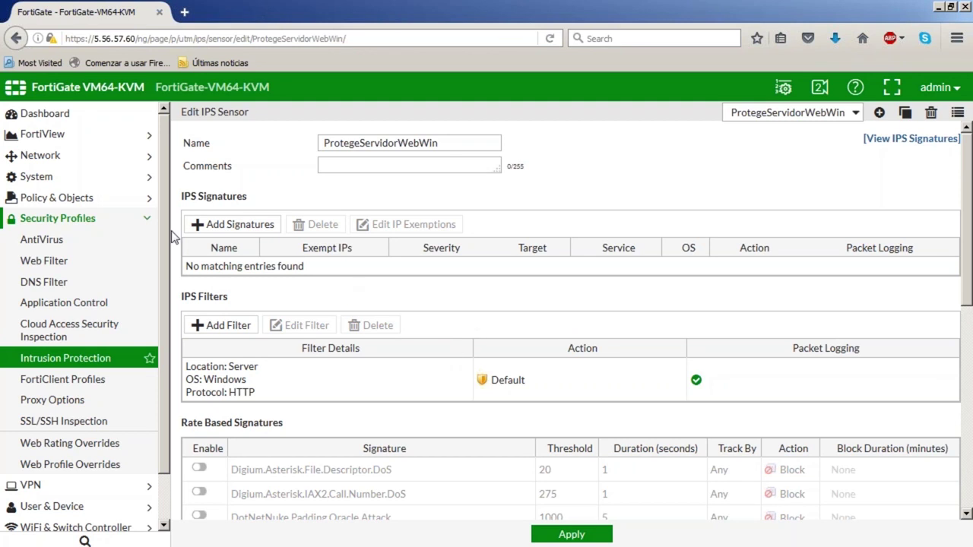
Start a new IPv4 firewall policy named AccesoServidorWebGigas
{"action": "left_click", "coordinate": [106, 203]}
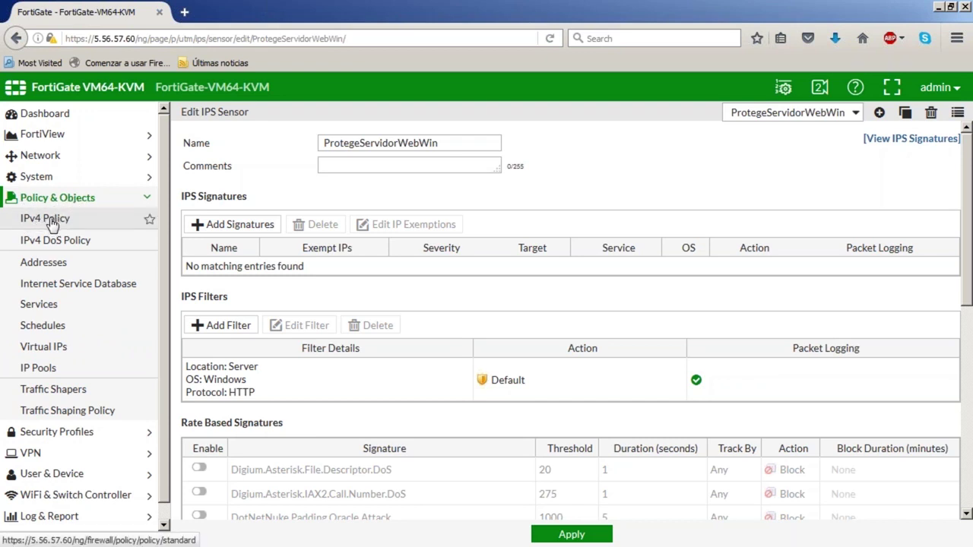
{"action": "left_click", "coordinate": [48, 225]}
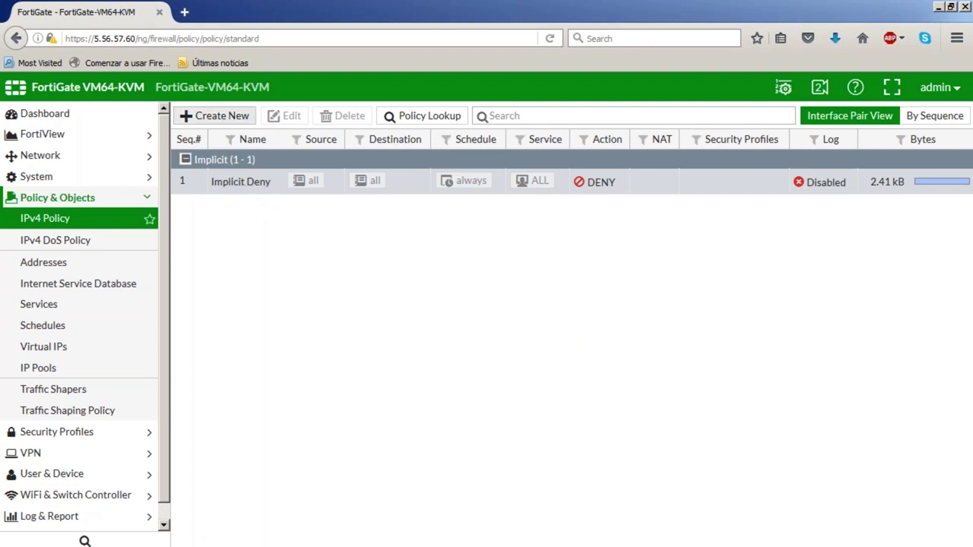
{"action": "left_click", "coordinate": [221, 124]}
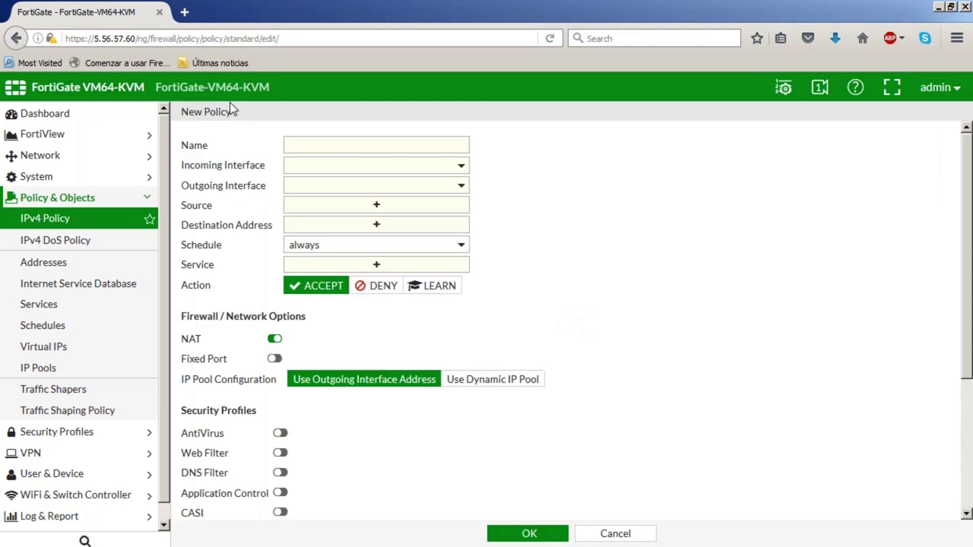
{"action": "left_click", "coordinate": [327, 146]}
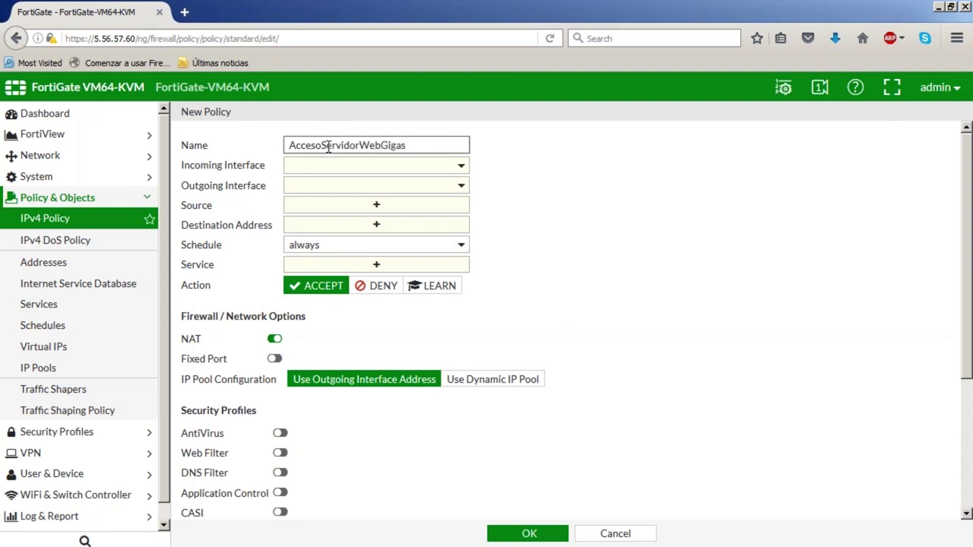
Set incoming interface WAN (port1) and outgoing interface VLAN_515 (port2)
{"action": "left_click", "coordinate": [447, 172]}
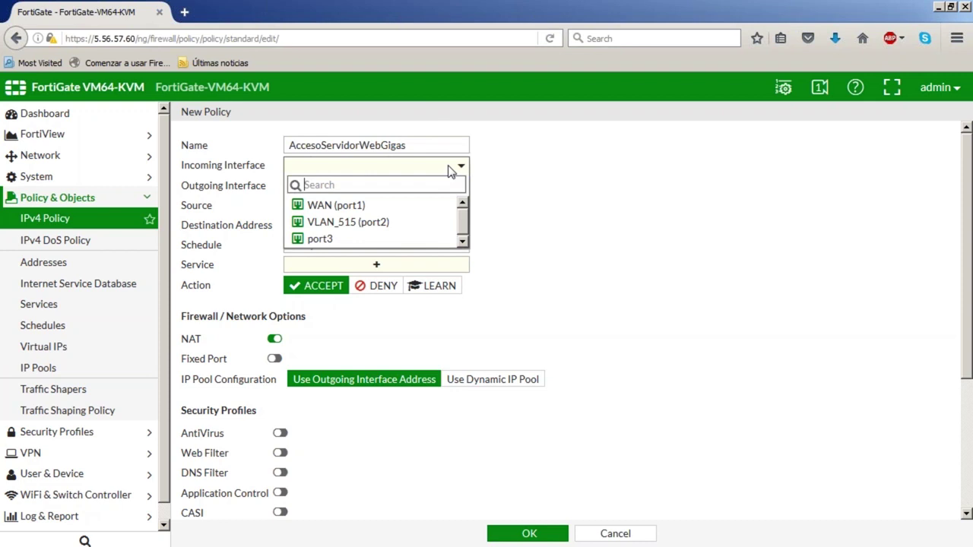
{"action": "mouse_move", "coordinate": [386, 209]}
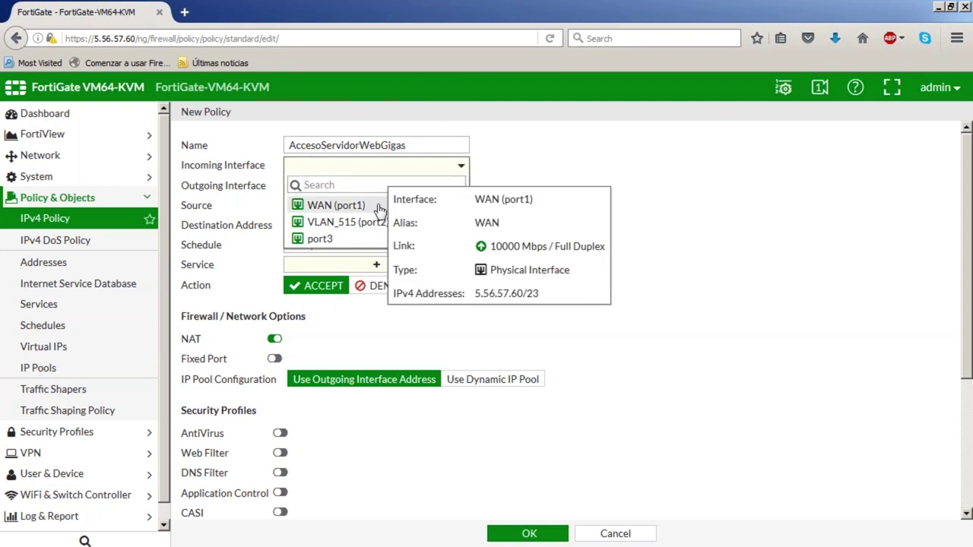
{"action": "left_click", "coordinate": [386, 209]}
{"action": "left_click", "coordinate": [386, 190]}
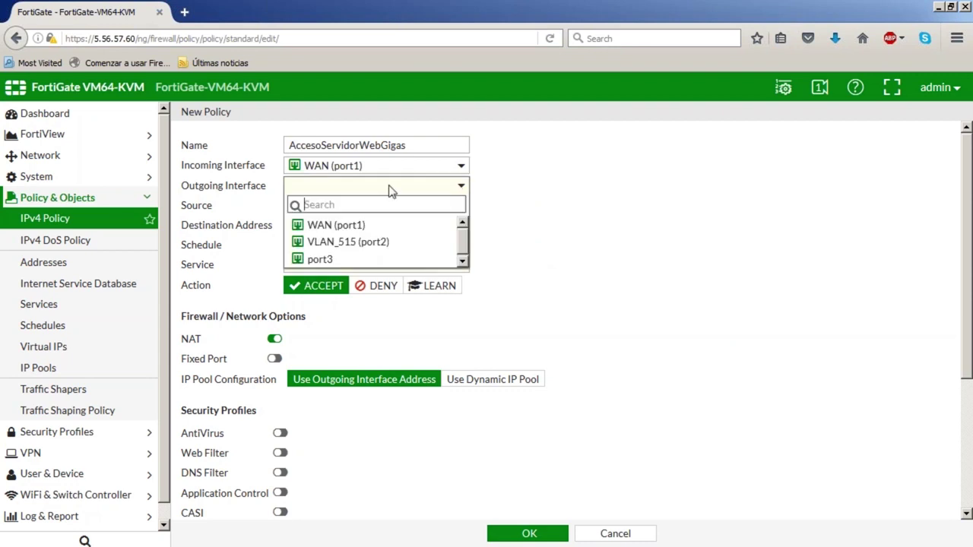
{"action": "mouse_move", "coordinate": [380, 249]}
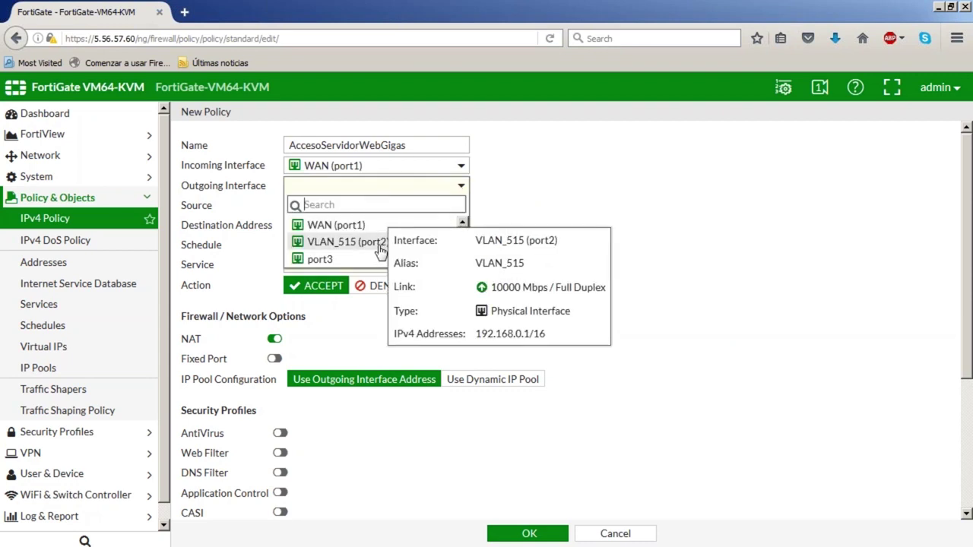
{"action": "left_click", "coordinate": [380, 249]}
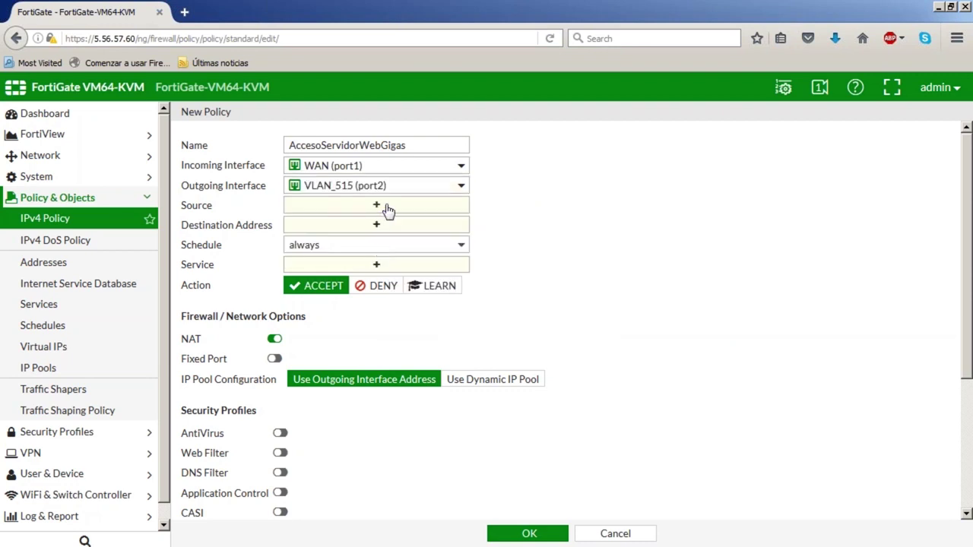
Set source to all, destination to WbGigasForti1 and service to HTTP
{"action": "left_click", "coordinate": [389, 207]}
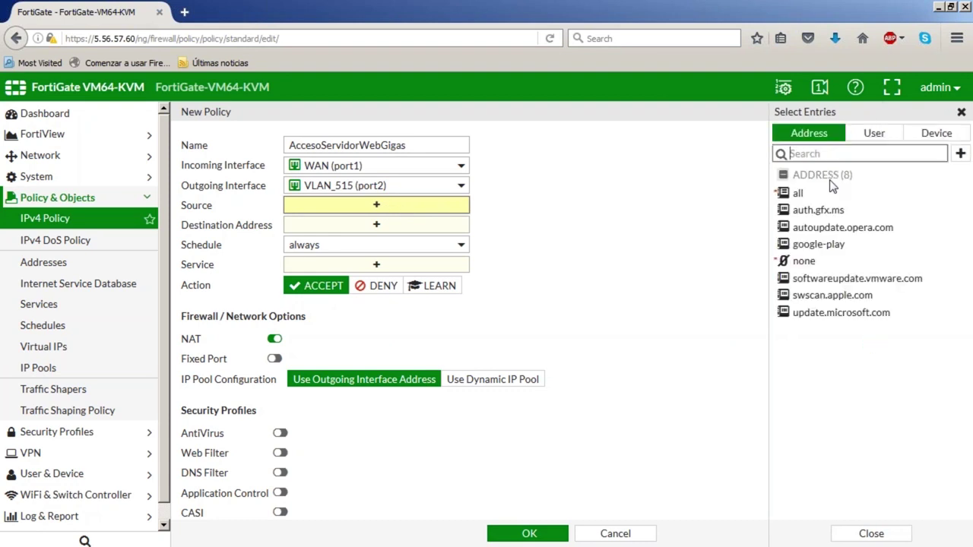
{"action": "mouse_move", "coordinate": [798, 201]}
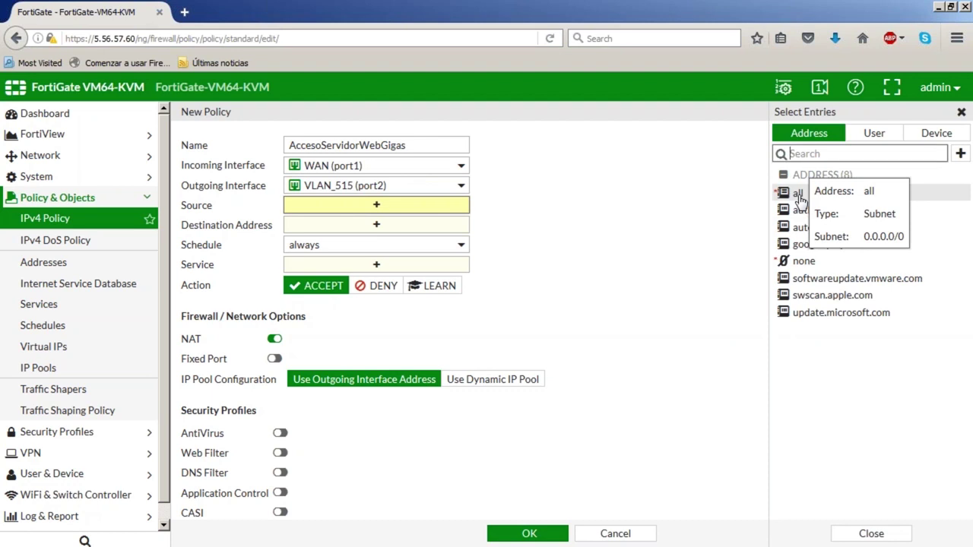
{"action": "left_click", "coordinate": [800, 196]}
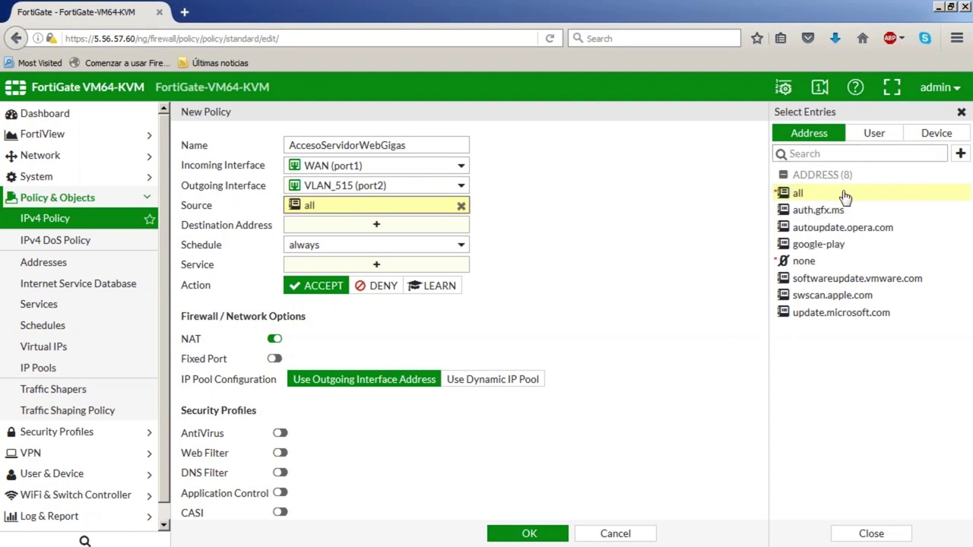
{"action": "left_click", "coordinate": [379, 226]}
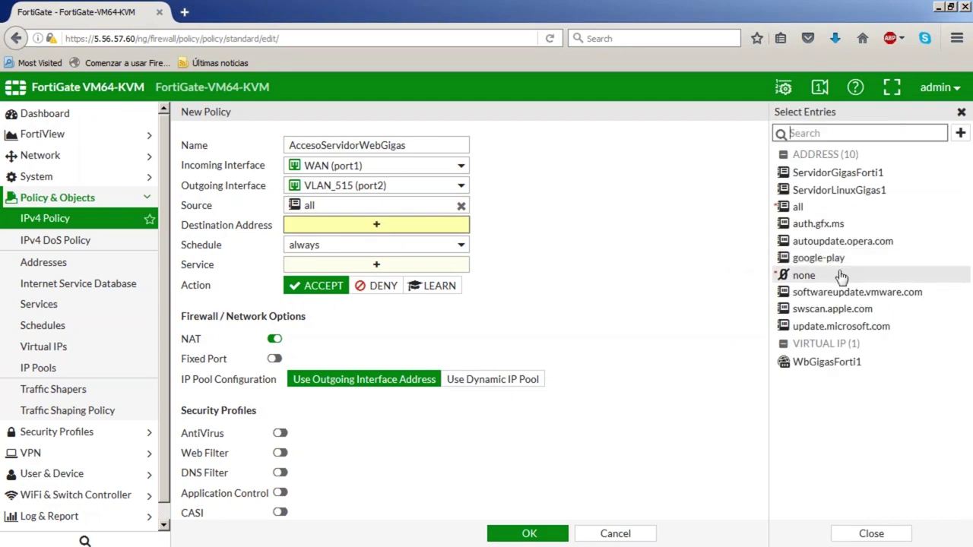
{"action": "mouse_move", "coordinate": [815, 363]}
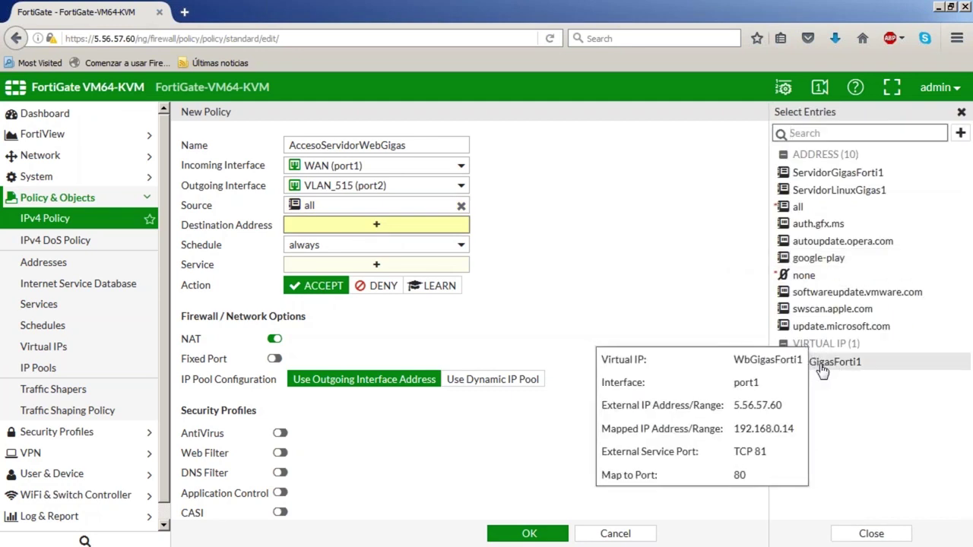
{"action": "left_click", "coordinate": [805, 363]}
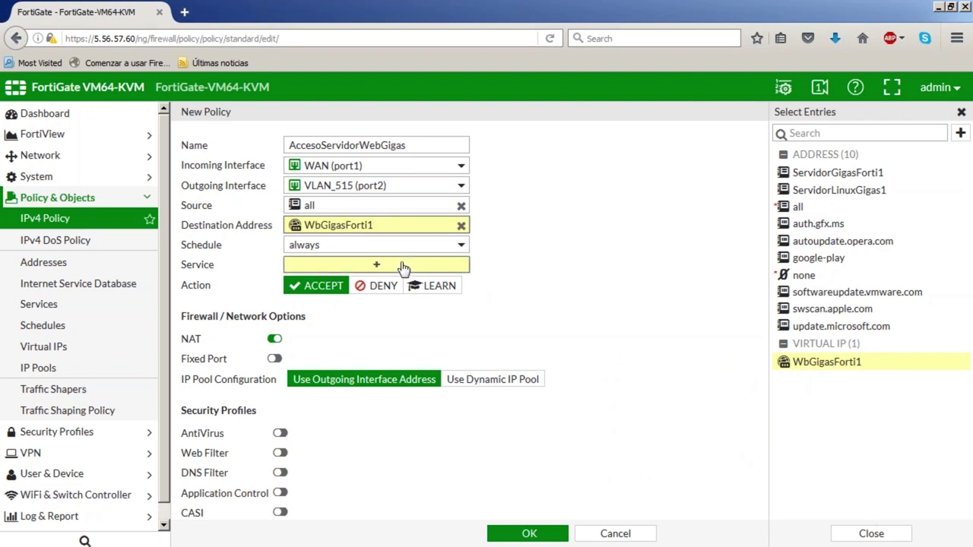
{"action": "left_click", "coordinate": [439, 267]}
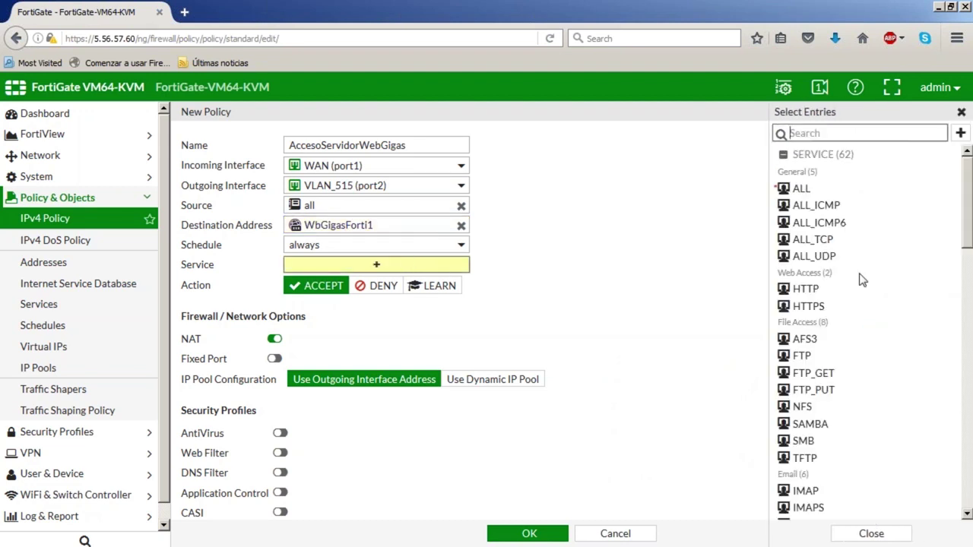
{"action": "mouse_move", "coordinate": [808, 294]}
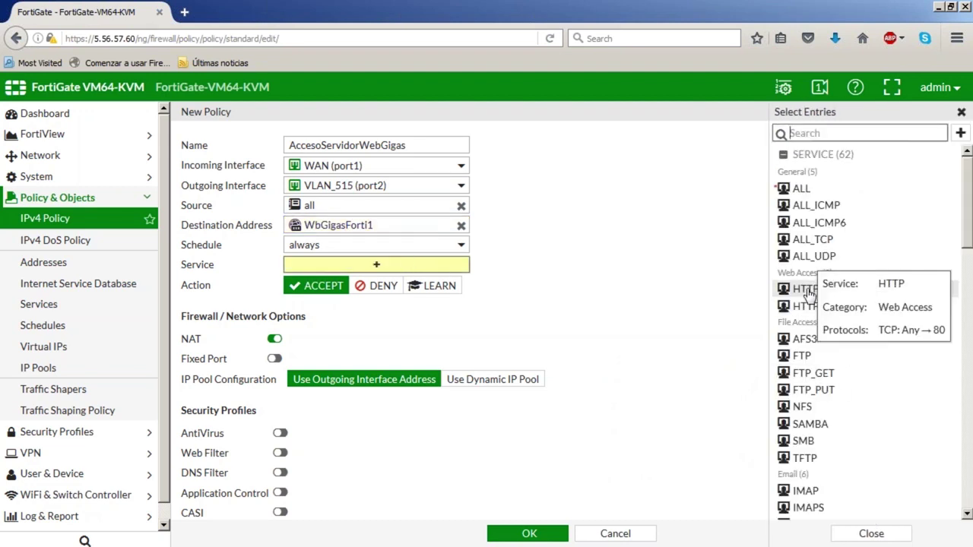
{"action": "left_click", "coordinate": [807, 294]}
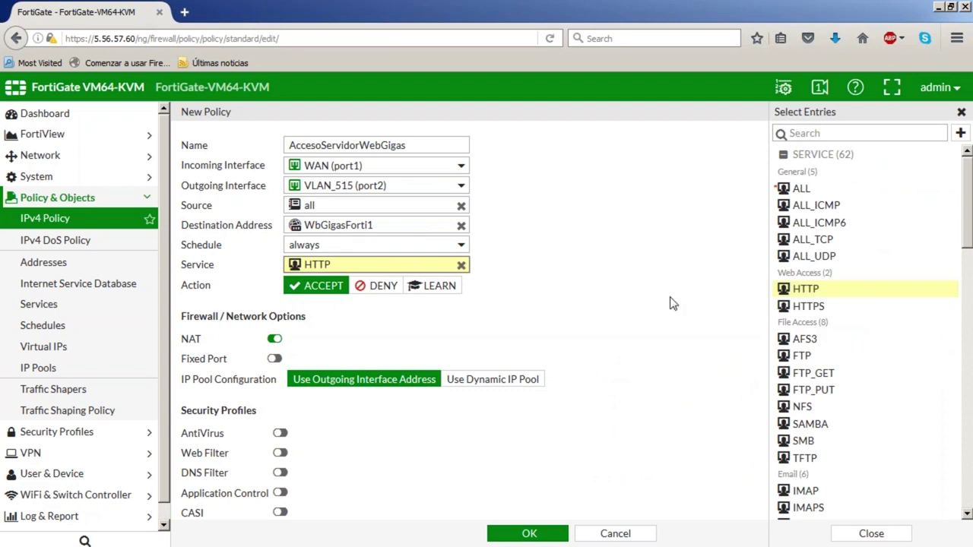
Enable IPS with ProtegeServidorWebWin, log all sessions, and save the policy
{"action": "scroll", "coordinate": [541, 306], "scroll_direction": "down", "scroll_amount": 4}
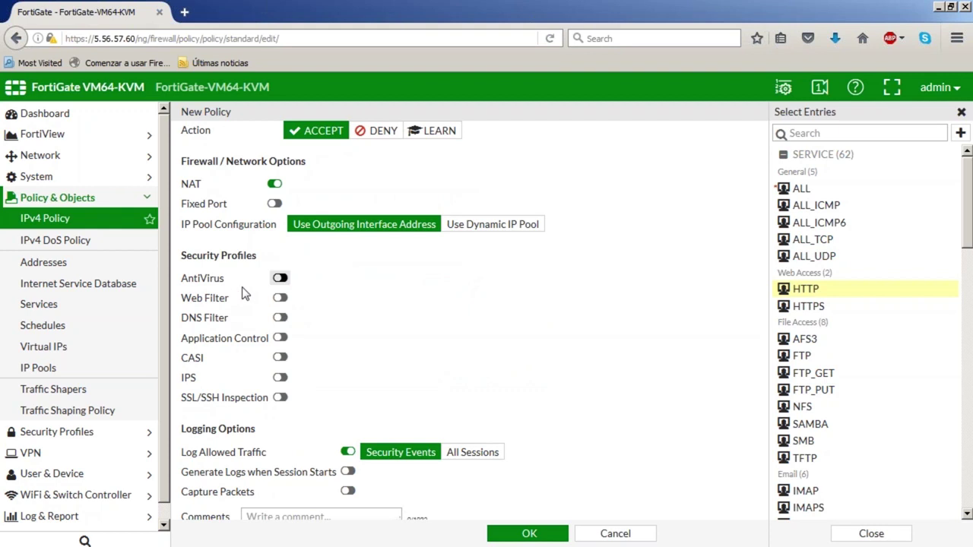
{"action": "left_click", "coordinate": [280, 377]}
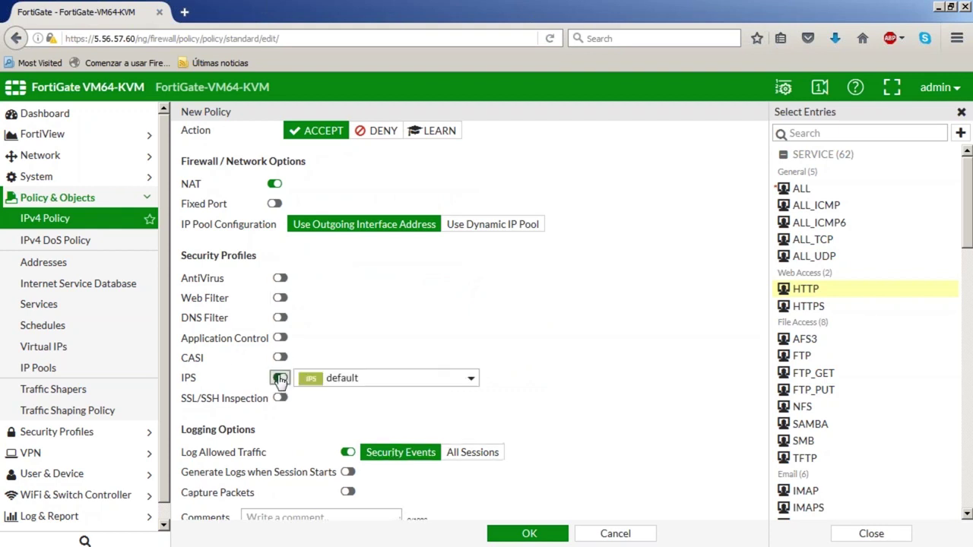
{"action": "left_click", "coordinate": [365, 382]}
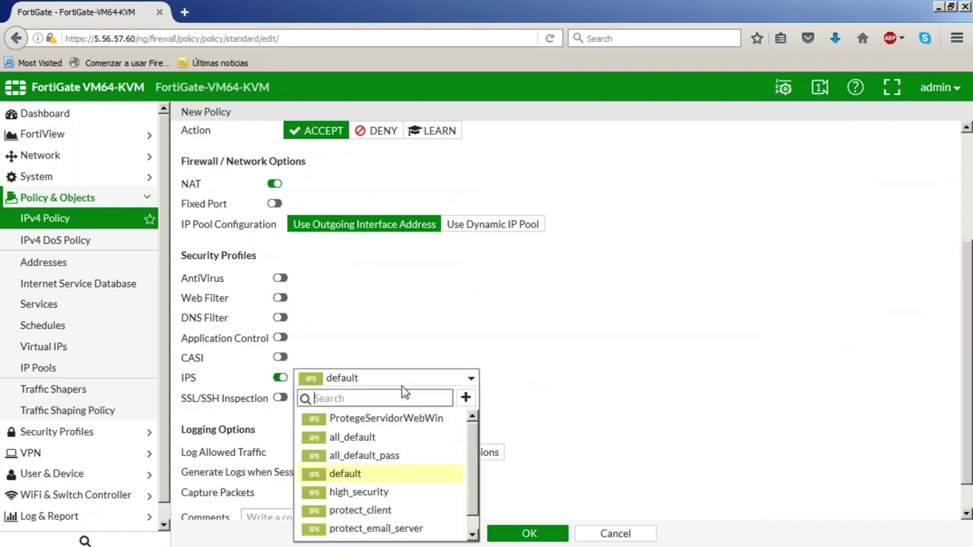
{"action": "left_click", "coordinate": [426, 422]}
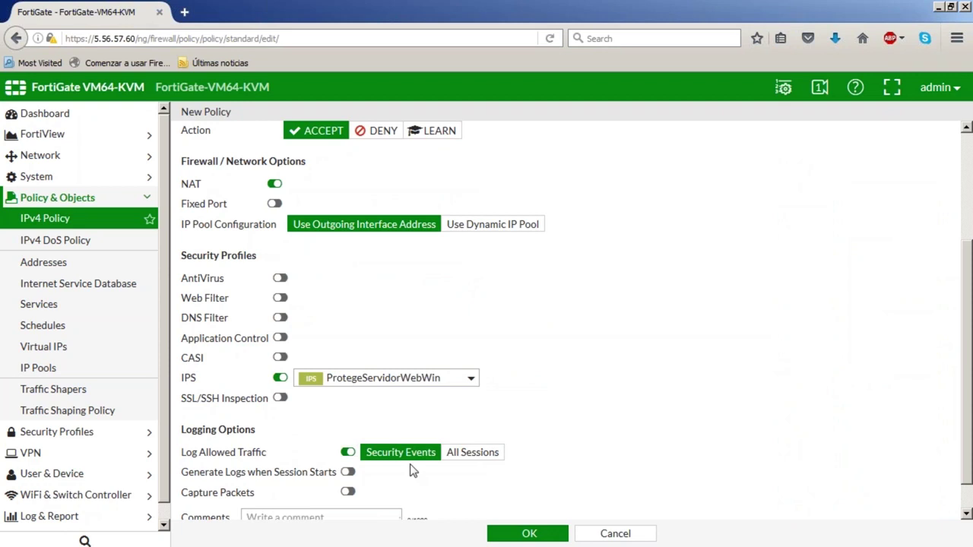
{"action": "left_click", "coordinate": [473, 453]}
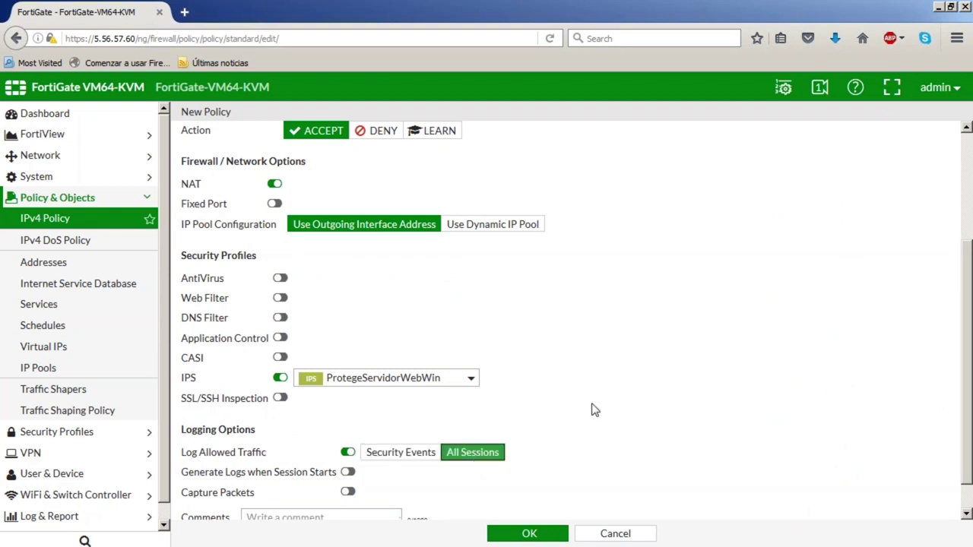
{"action": "scroll", "coordinate": [600, 405], "scroll_direction": "down", "scroll_amount": 2}
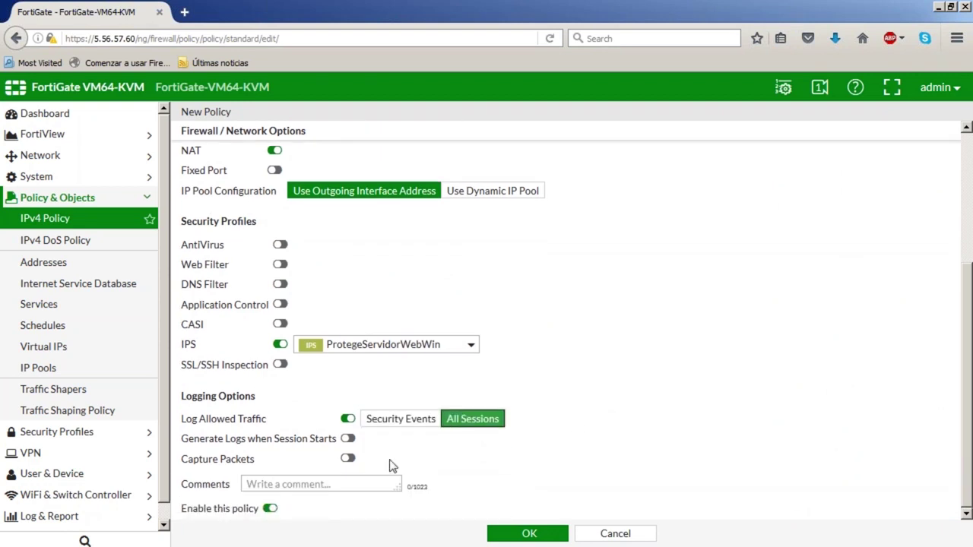
{"action": "left_click", "coordinate": [530, 534]}
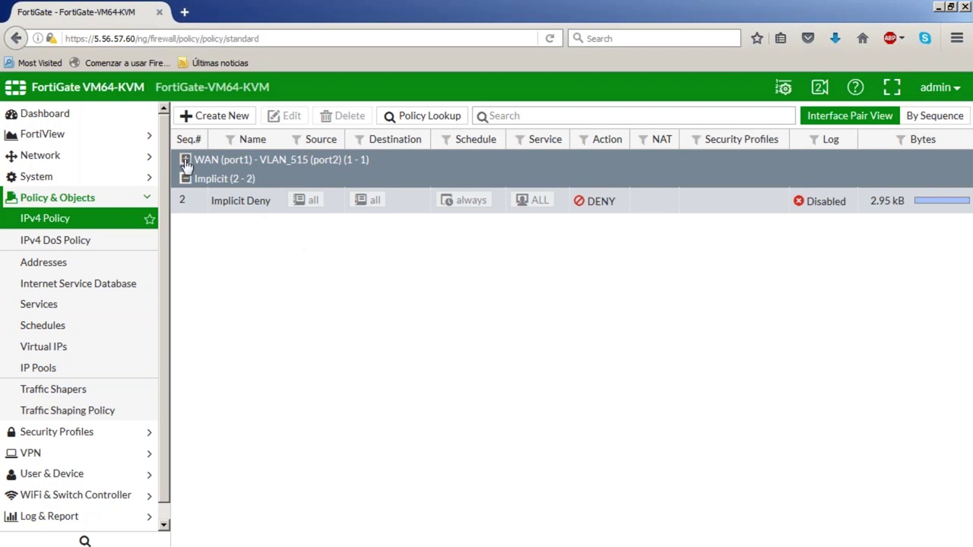
Create policy SalidaRed_515 with incoming VLAN_515 (port2) and outgoing WAN (port1)
{"action": "left_click", "coordinate": [215, 115]}
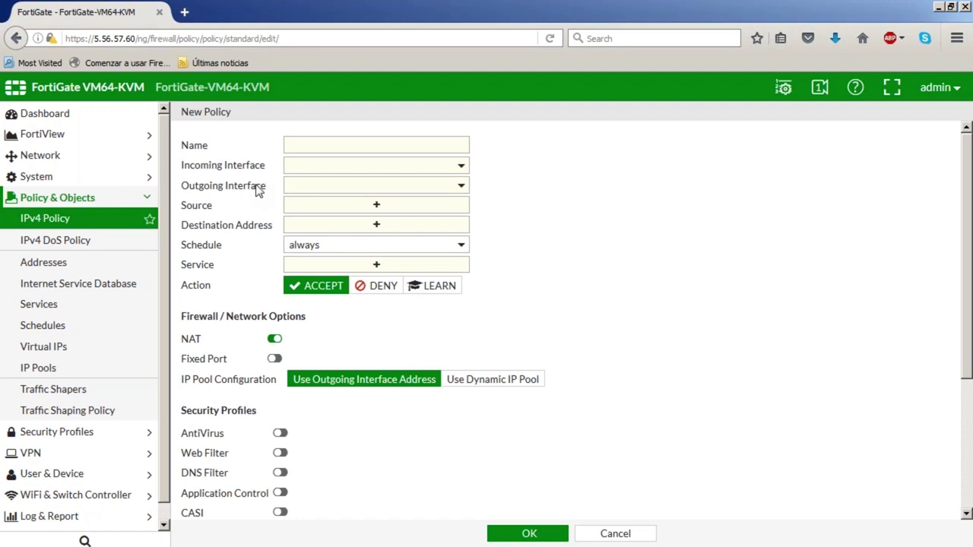
{"action": "left_click", "coordinate": [323, 146]}
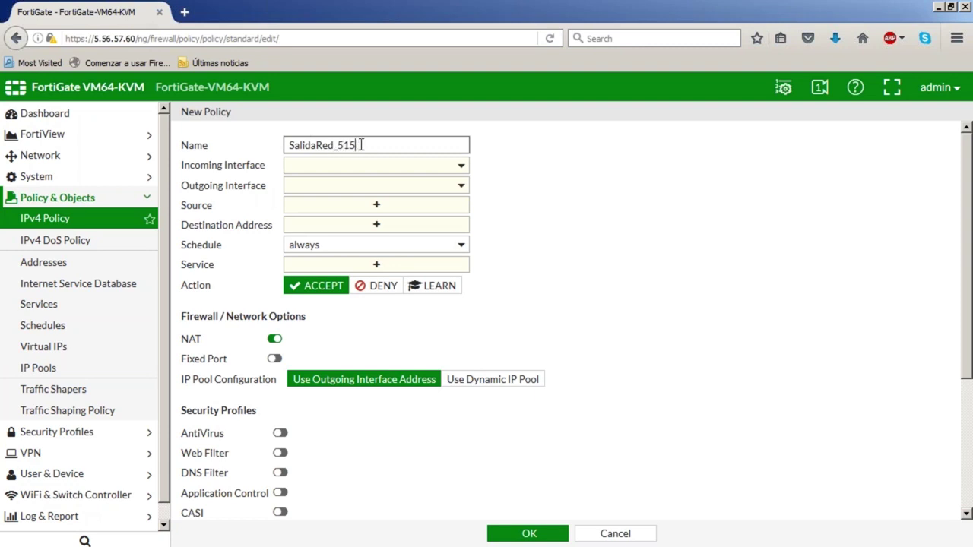
{"action": "left_click", "coordinate": [355, 168]}
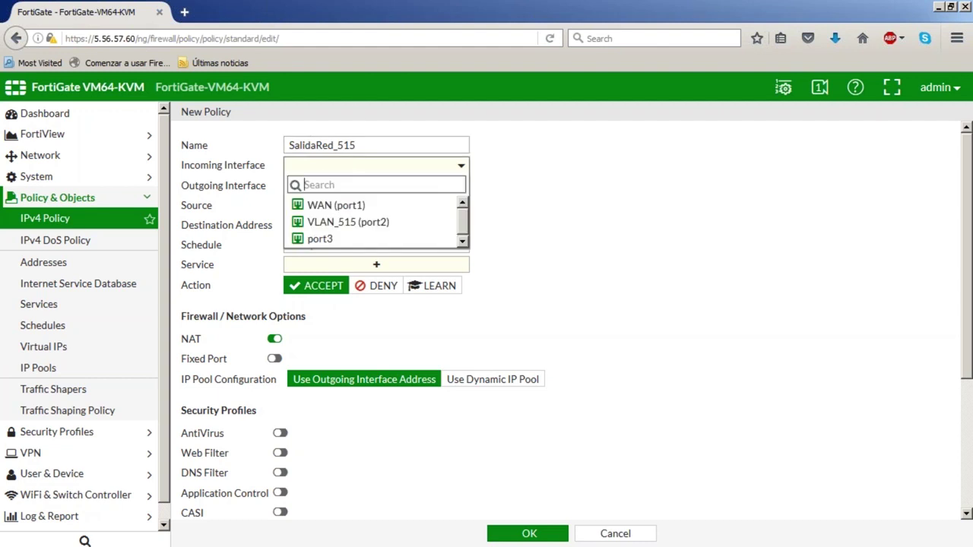
{"action": "mouse_move", "coordinate": [364, 235]}
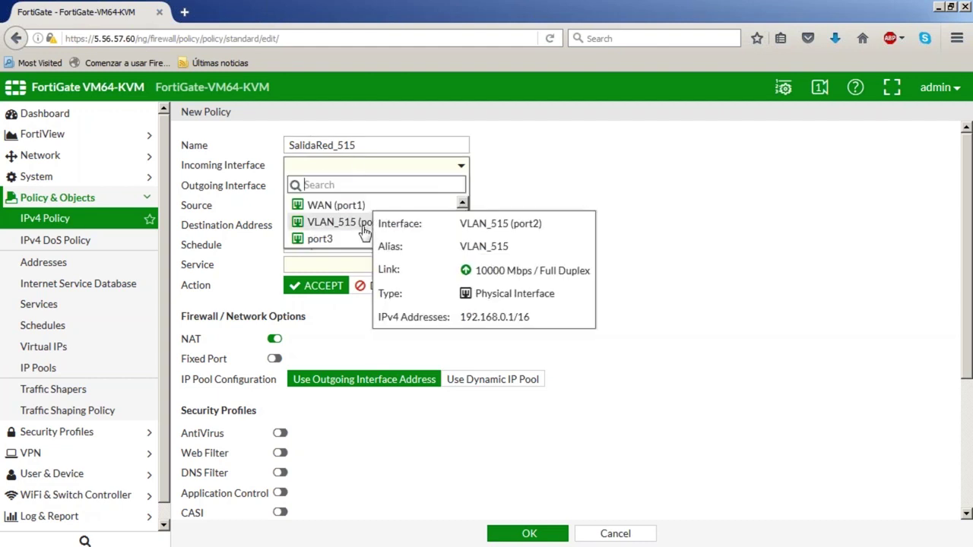
{"action": "left_click", "coordinate": [363, 231]}
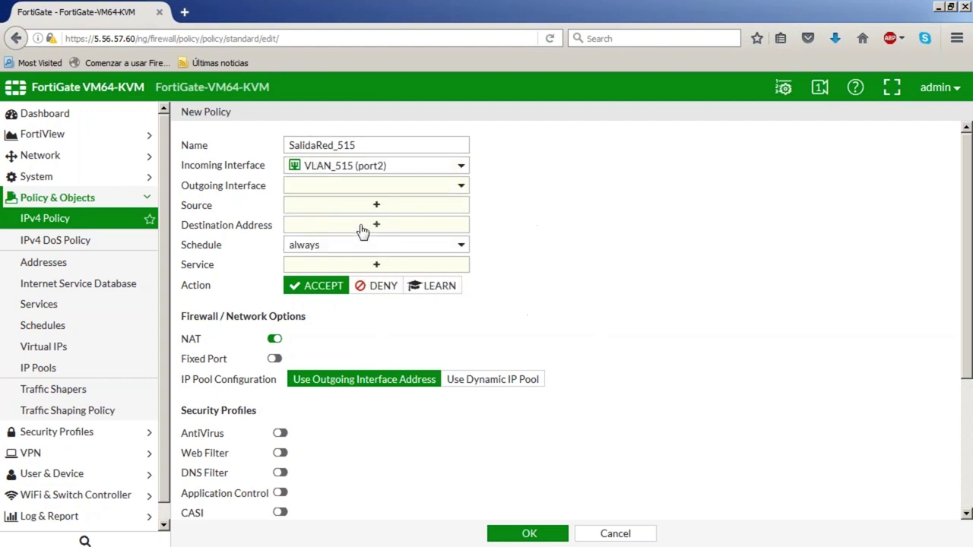
{"action": "left_click", "coordinate": [343, 189]}
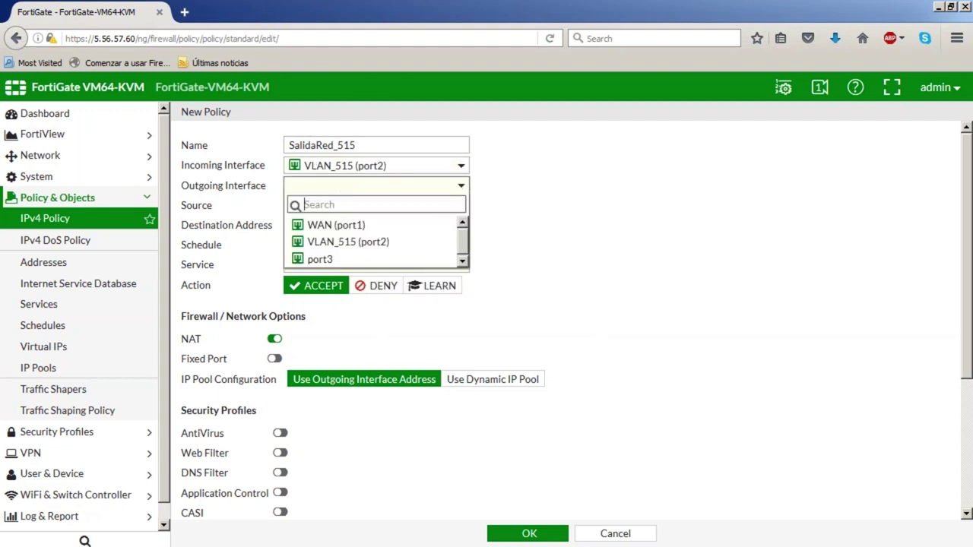
{"action": "left_click", "coordinate": [354, 227]}
{"action": "left_click", "coordinate": [378, 205]}
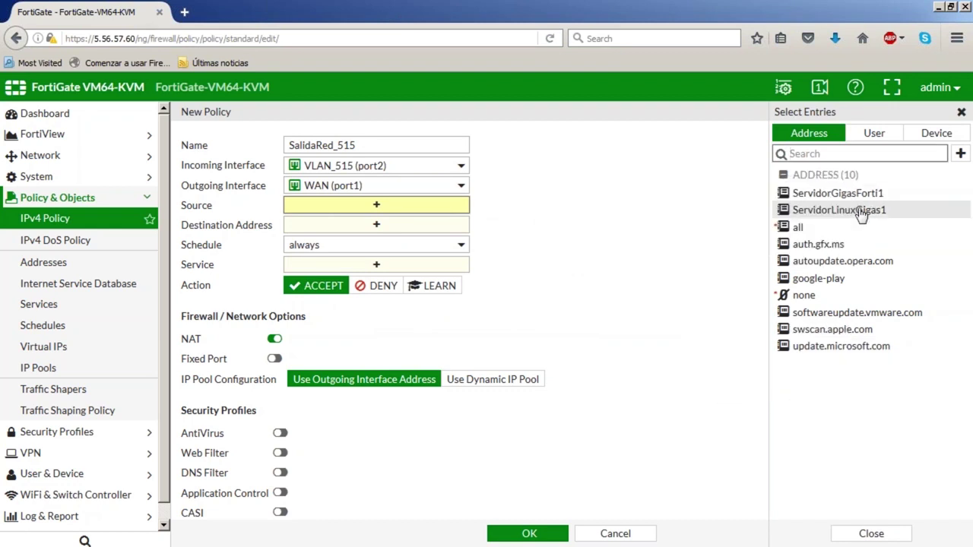
Add ServidorLinuxGigas1 and ServidorGigasForti1 as sources and set the destination to all
{"action": "mouse_move", "coordinate": [804, 231]}
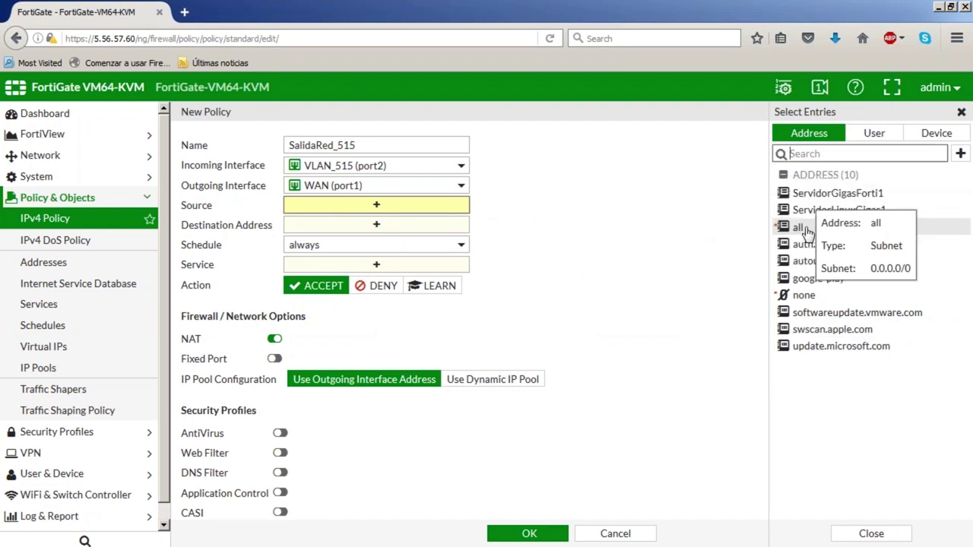
{"action": "left_click", "coordinate": [811, 209]}
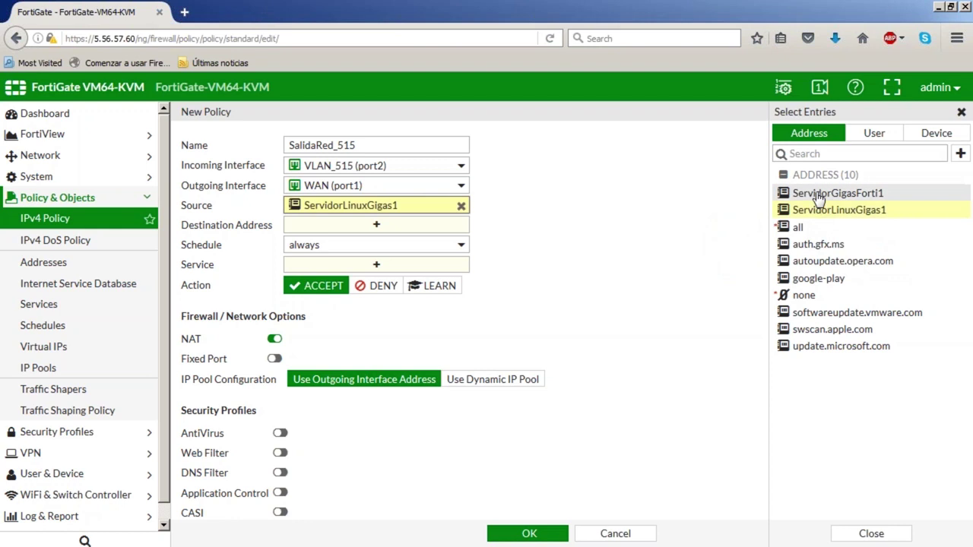
{"action": "left_click", "coordinate": [811, 194]}
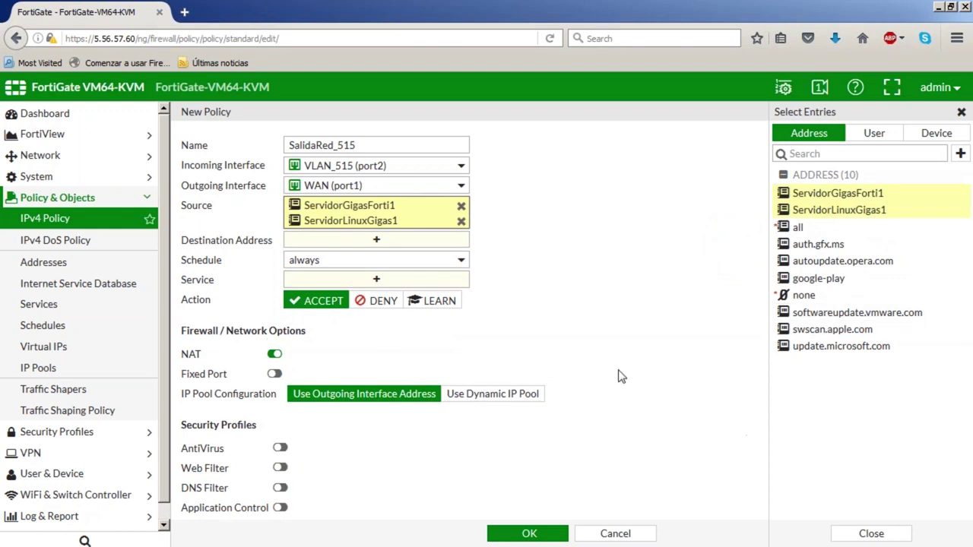
{"action": "left_click", "coordinate": [363, 242]}
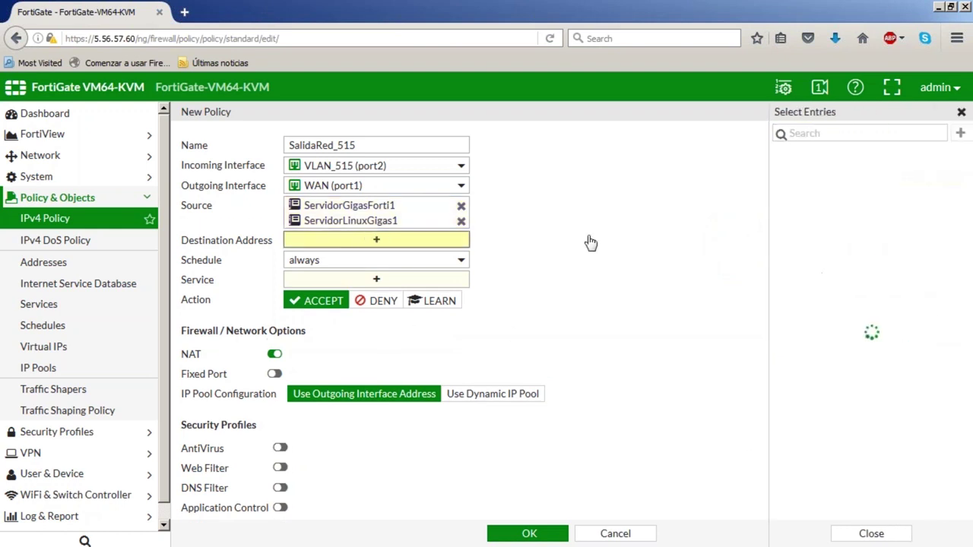
{"action": "mouse_move", "coordinate": [798, 176]}
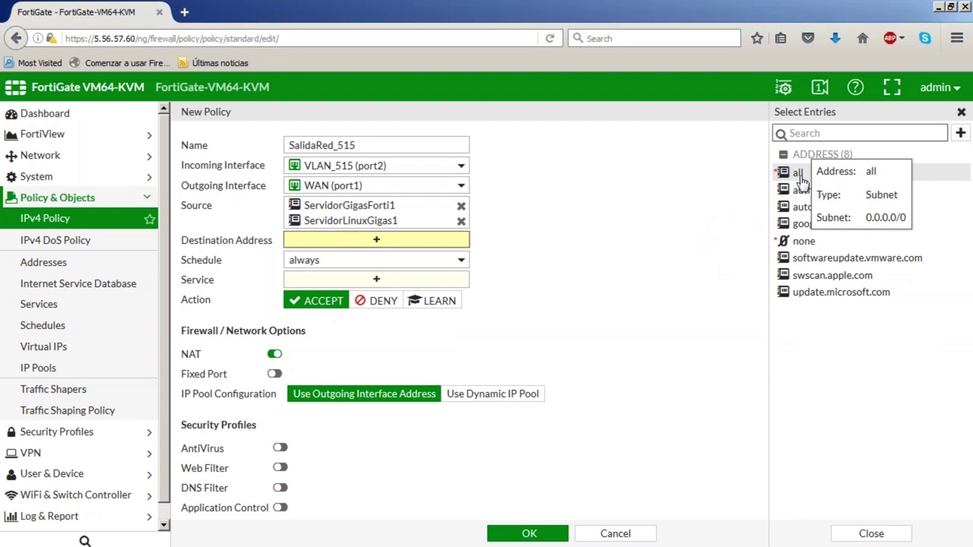
{"action": "left_click", "coordinate": [800, 181]}
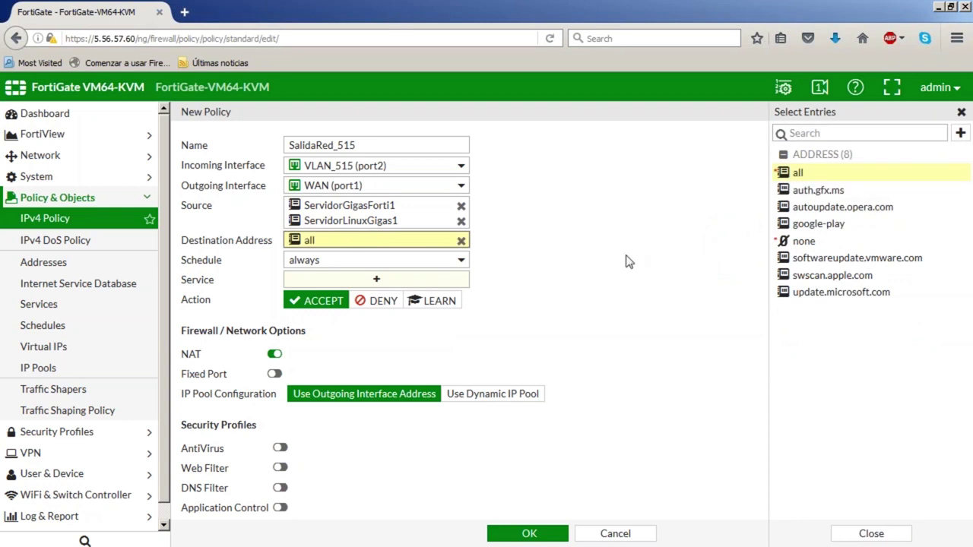
Add FTP, HTTP, HTTPS, TFTP, IMAP and IMAPS to the policy's services
{"action": "left_click", "coordinate": [355, 283]}
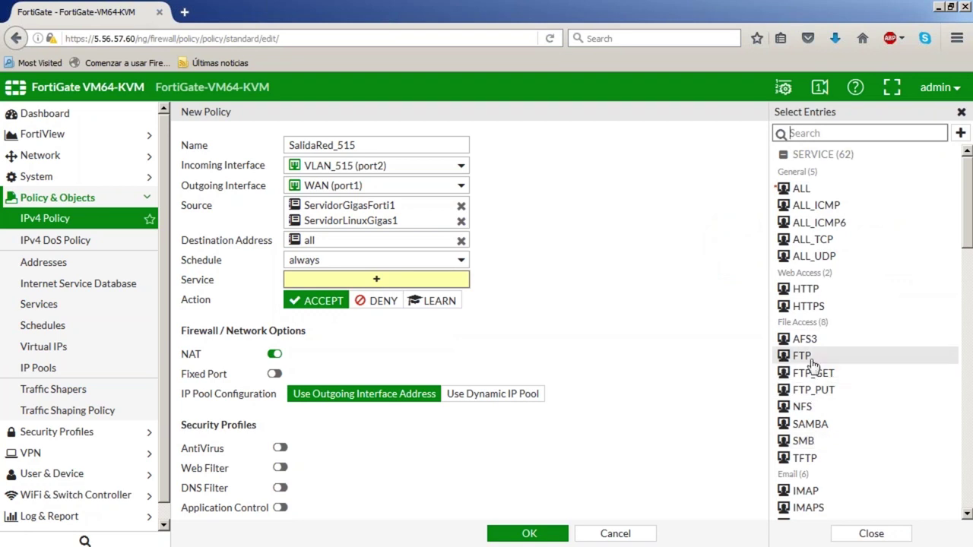
{"action": "left_click", "coordinate": [811, 363]}
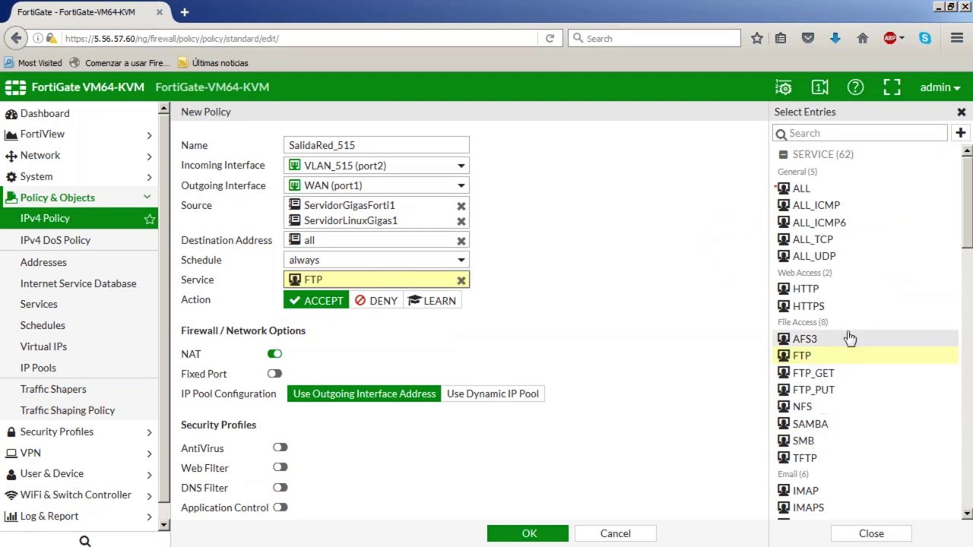
{"action": "left_click", "coordinate": [821, 291]}
{"action": "left_click", "coordinate": [819, 307]}
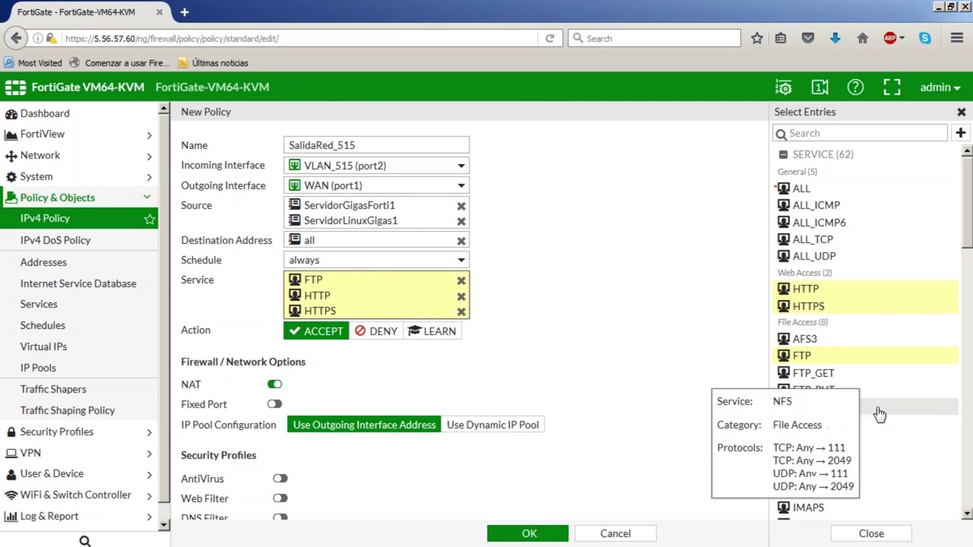
{"action": "left_click", "coordinate": [847, 459]}
{"action": "scroll", "coordinate": [879, 452], "scroll_direction": "down", "scroll_amount": 4}
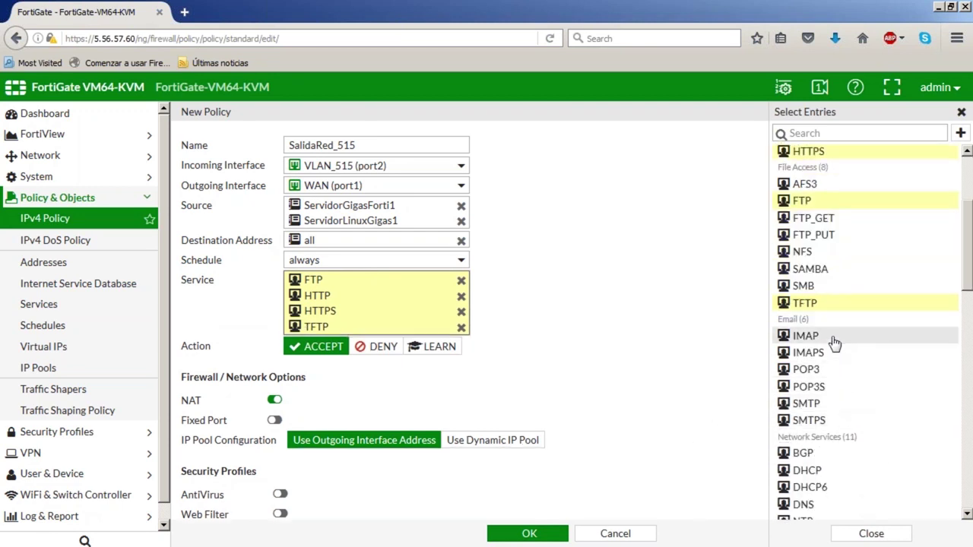
{"action": "left_click", "coordinate": [831, 339]}
{"action": "left_click", "coordinate": [833, 354]}
Add POP3, POP3S, SMTP, SMTPS, DHCP, DHCP6, DNS, NTP and PING to the services, then close the list
{"action": "left_click", "coordinate": [825, 369]}
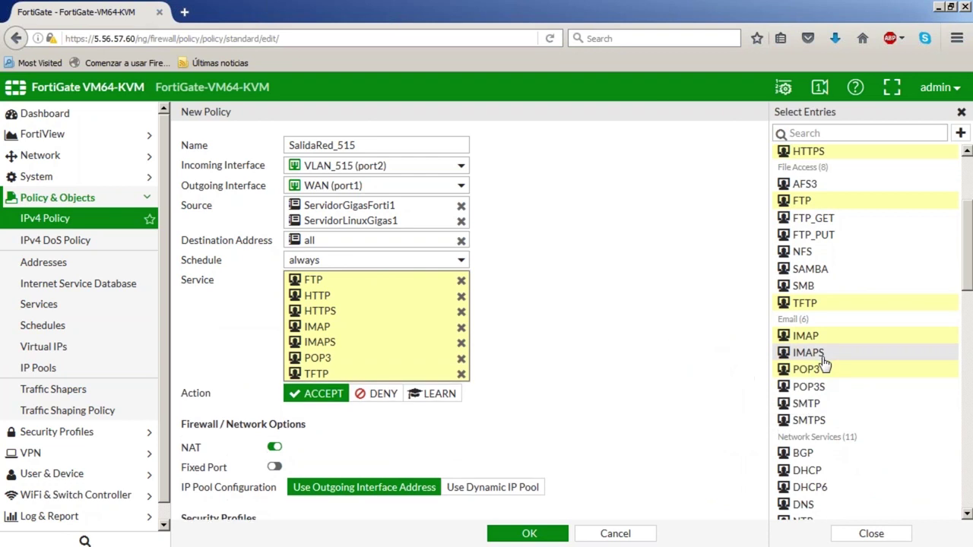
{"action": "left_click", "coordinate": [824, 388]}
{"action": "left_click", "coordinate": [822, 405]}
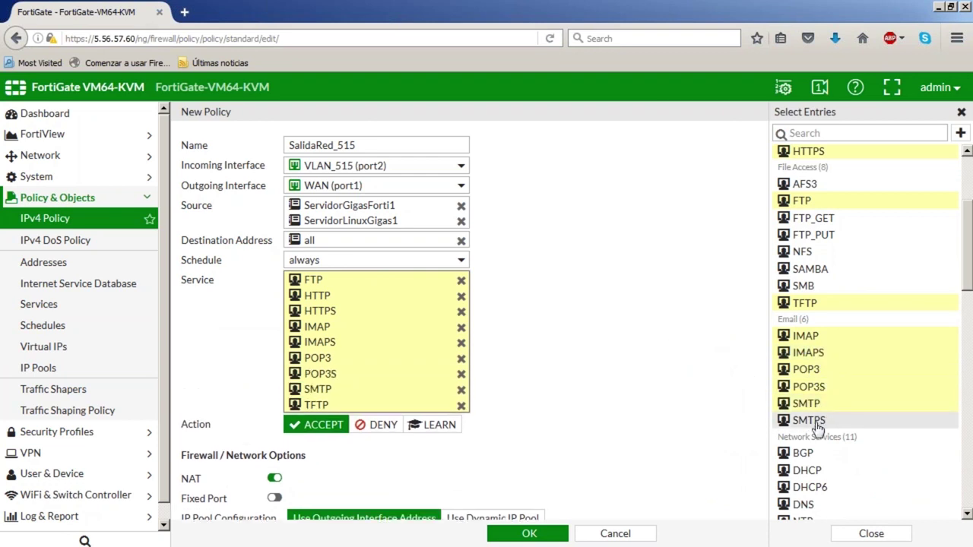
{"action": "left_click", "coordinate": [820, 422]}
{"action": "left_click", "coordinate": [825, 470]}
{"action": "left_click", "coordinate": [829, 487]}
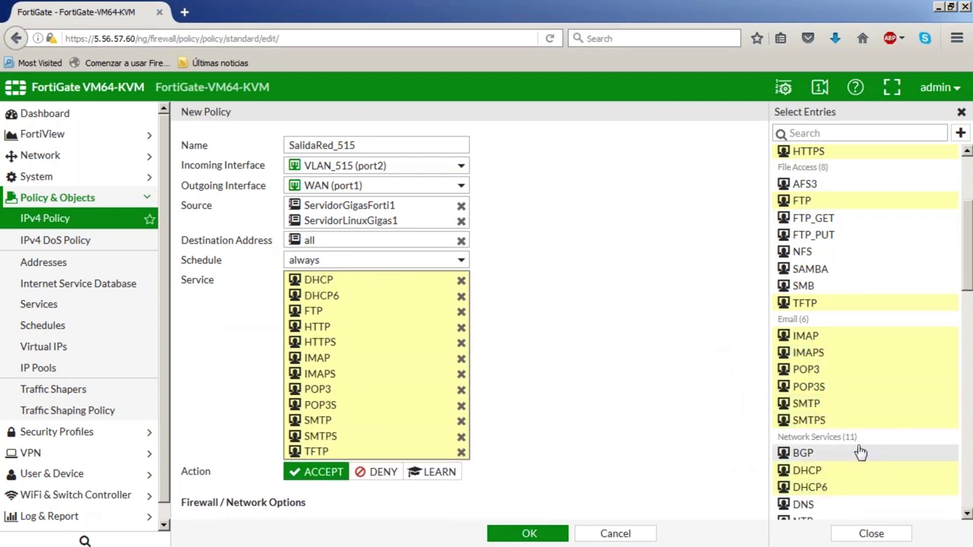
{"action": "scroll", "coordinate": [841, 484], "scroll_direction": "down", "scroll_amount": 1}
{"action": "left_click", "coordinate": [803, 426]}
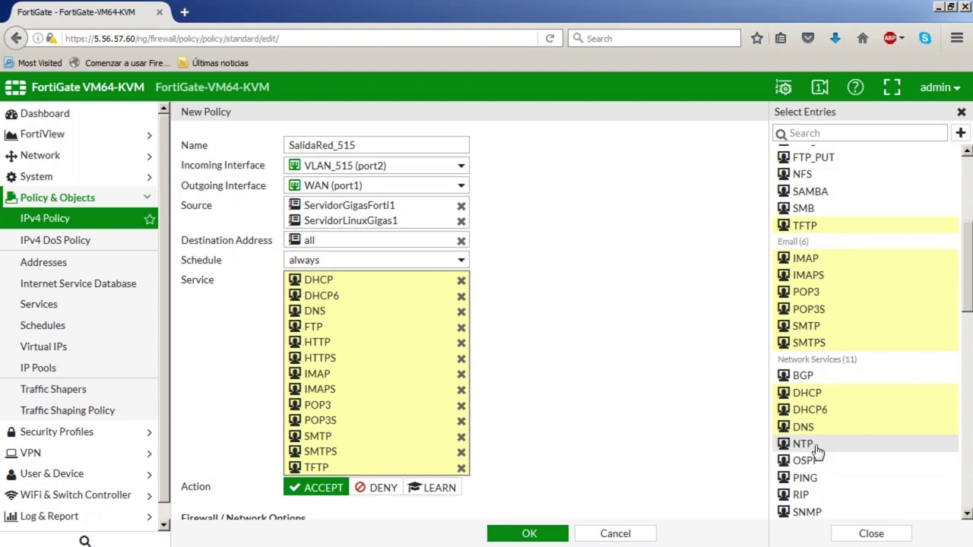
{"action": "left_click", "coordinate": [806, 444]}
{"action": "left_click", "coordinate": [807, 478]}
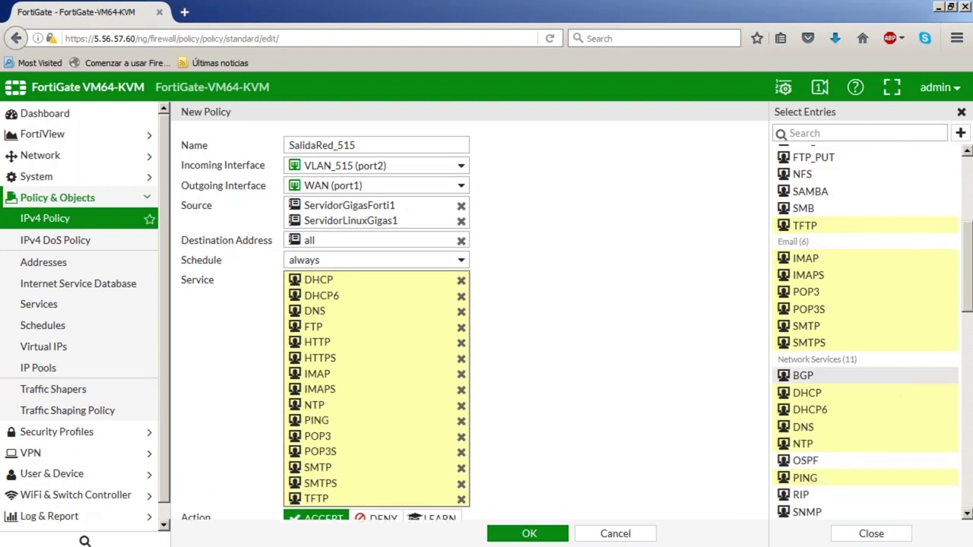
{"action": "scroll", "coordinate": [882, 235], "scroll_direction": "up", "scroll_amount": 3}
{"action": "scroll", "coordinate": [851, 332], "scroll_direction": "down", "scroll_amount": 3}
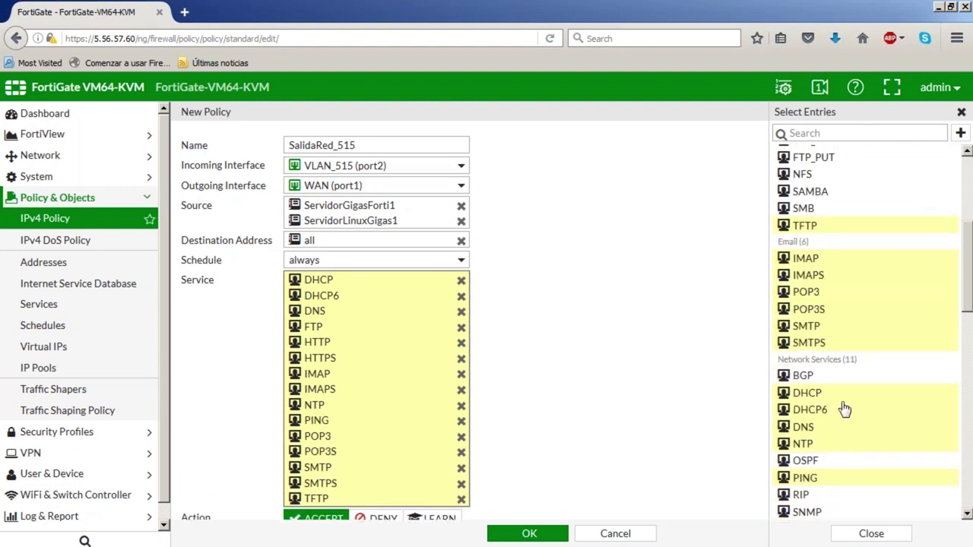
{"action": "scroll", "coordinate": [843, 338], "scroll_direction": "up", "scroll_amount": 3}
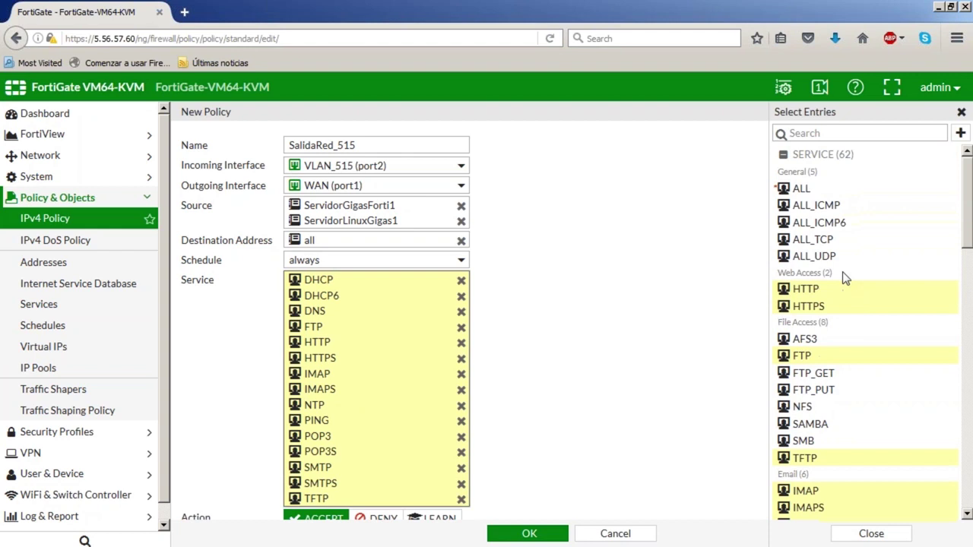
{"action": "left_click", "coordinate": [870, 534]}
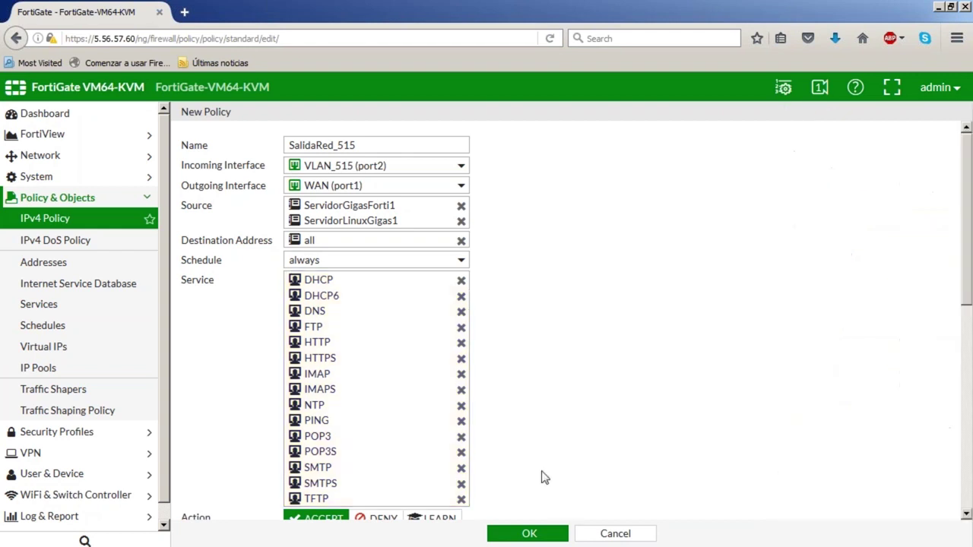
Set SalidaRed_515 to log all sessions, save it, and select the firewall IP in the URL
{"action": "scroll", "coordinate": [587, 428], "scroll_direction": "down", "scroll_amount": 1}
{"action": "scroll", "coordinate": [587, 428], "scroll_direction": "down", "scroll_amount": 3}
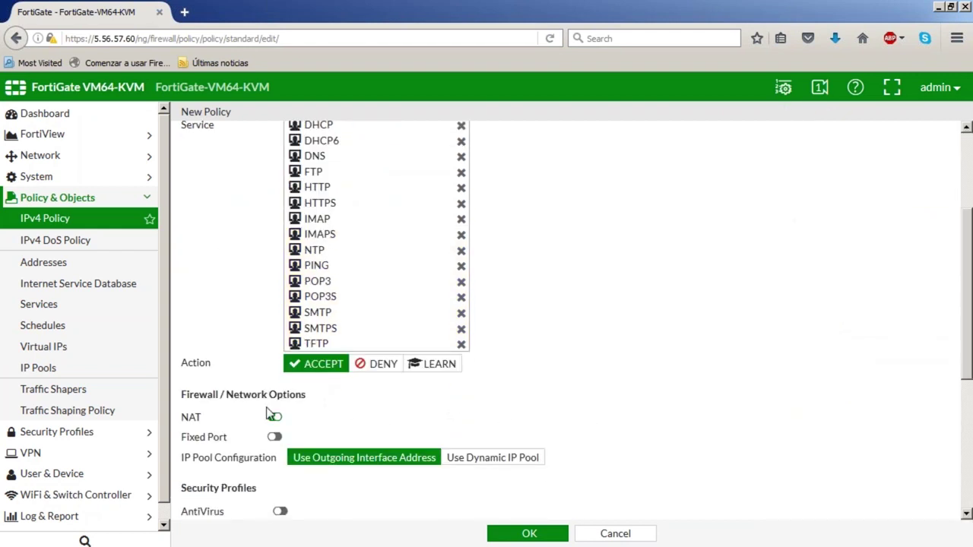
{"action": "scroll", "coordinate": [509, 414], "scroll_direction": "down", "scroll_amount": 1}
{"action": "scroll", "coordinate": [509, 414], "scroll_direction": "down", "scroll_amount": 5}
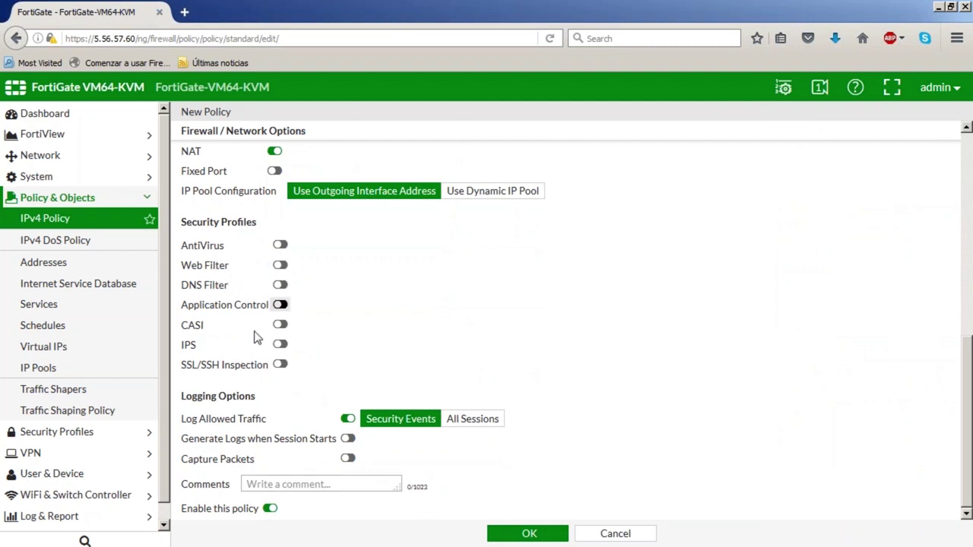
{"action": "left_click", "coordinate": [484, 422]}
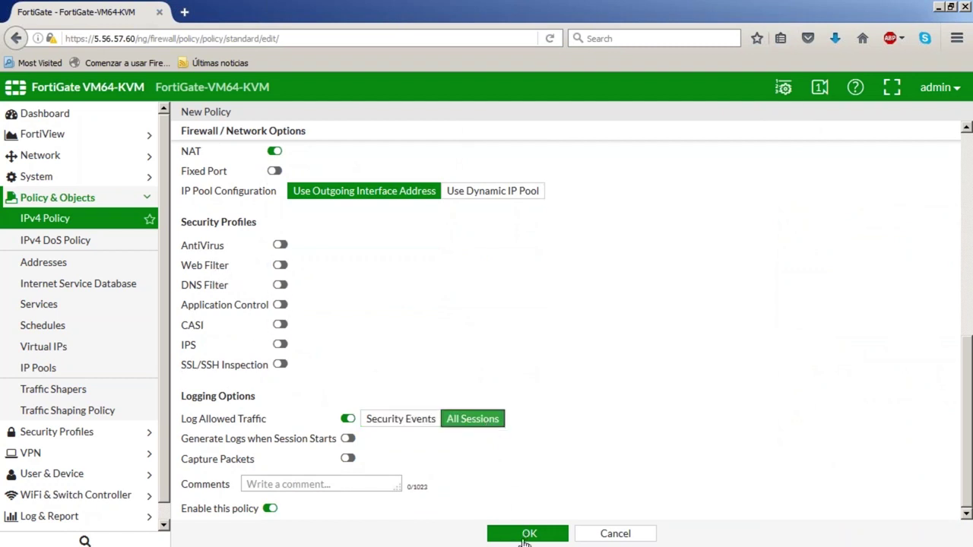
{"action": "left_click", "coordinate": [527, 536]}
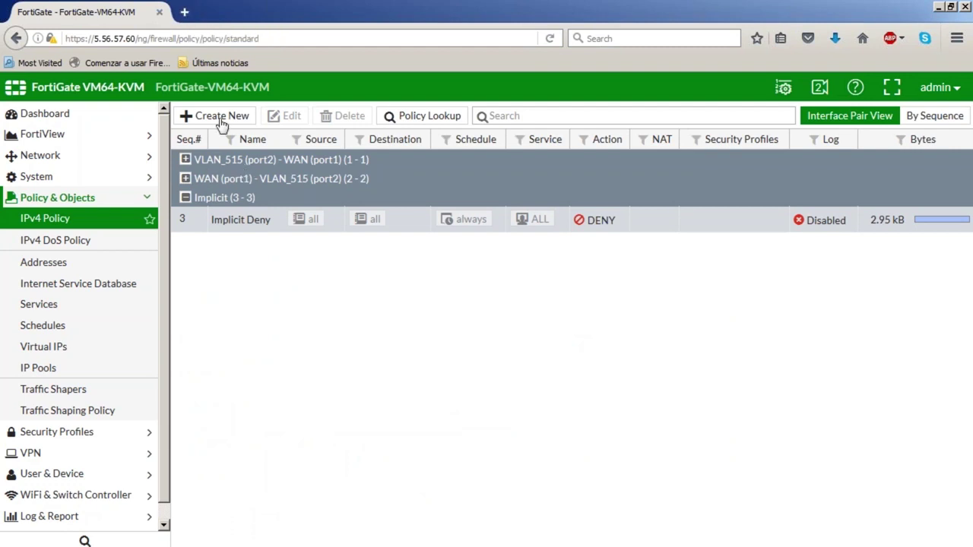
{"action": "left_click", "coordinate": [131, 39]}
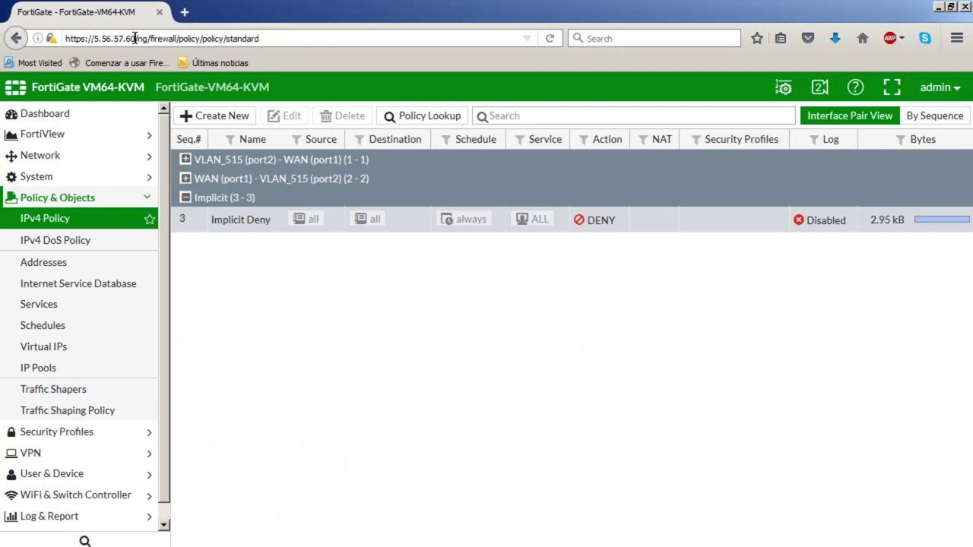
{"action": "left_click_drag", "start_coordinate": [136, 38], "coordinate": [119, 39]}
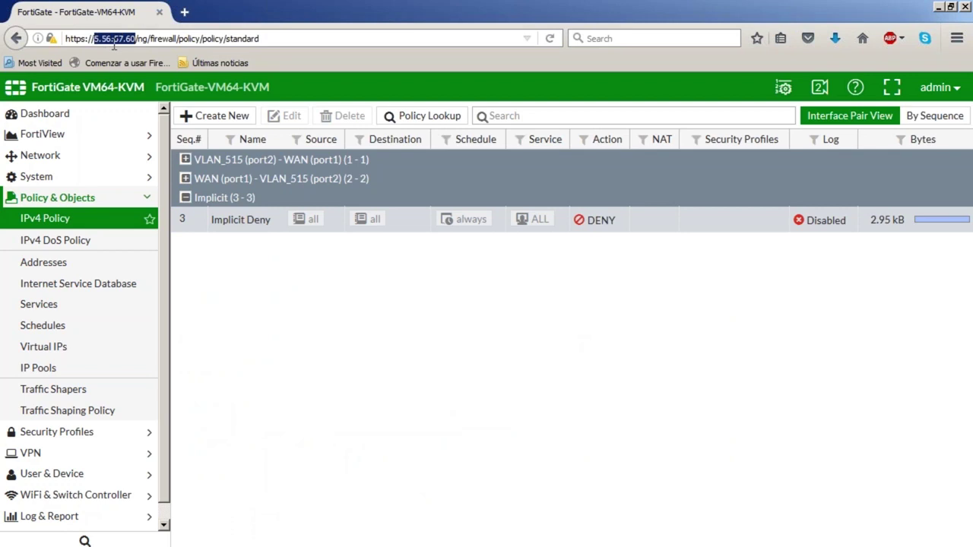
{"action": "left_click", "coordinate": [187, 12]}
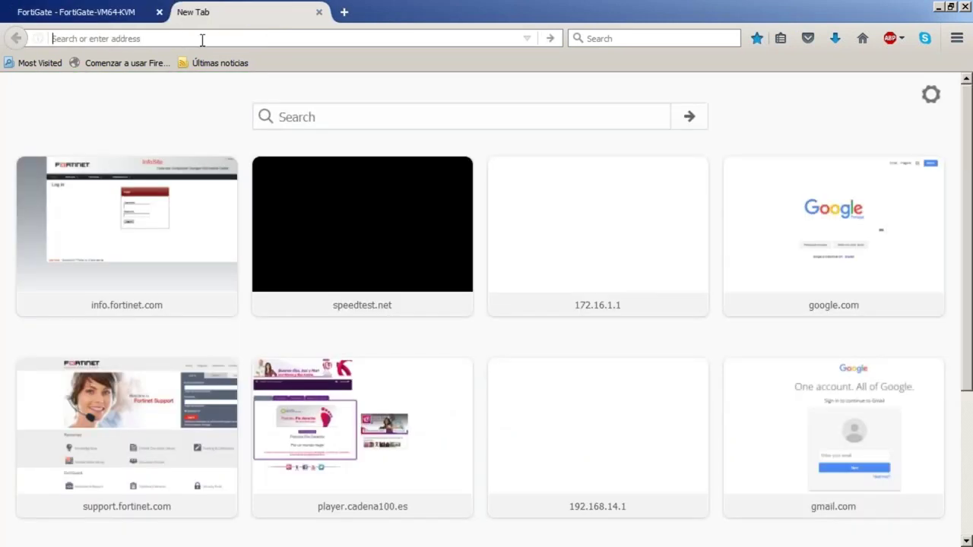
{"action": "type", "text": "http://"}
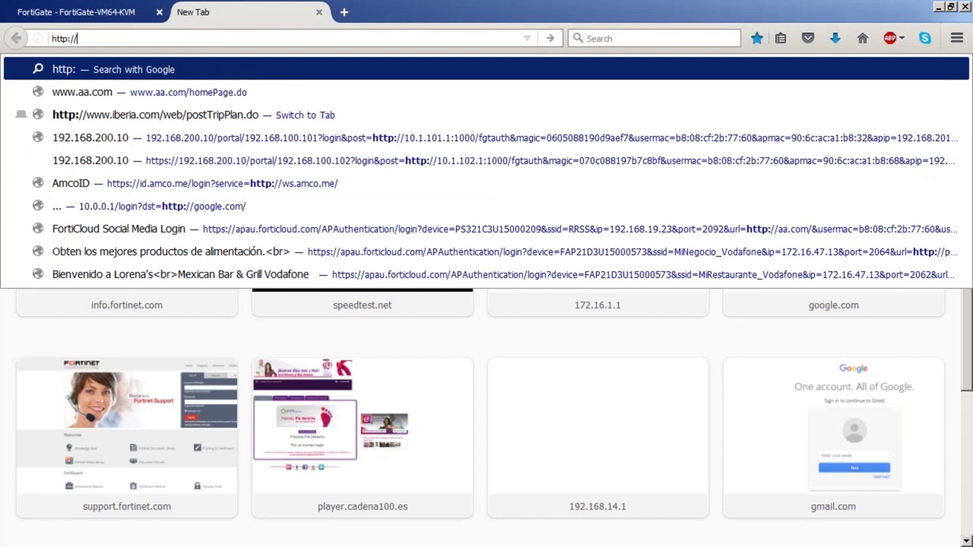
{"action": "type", "text": "5.56.57.60/"}
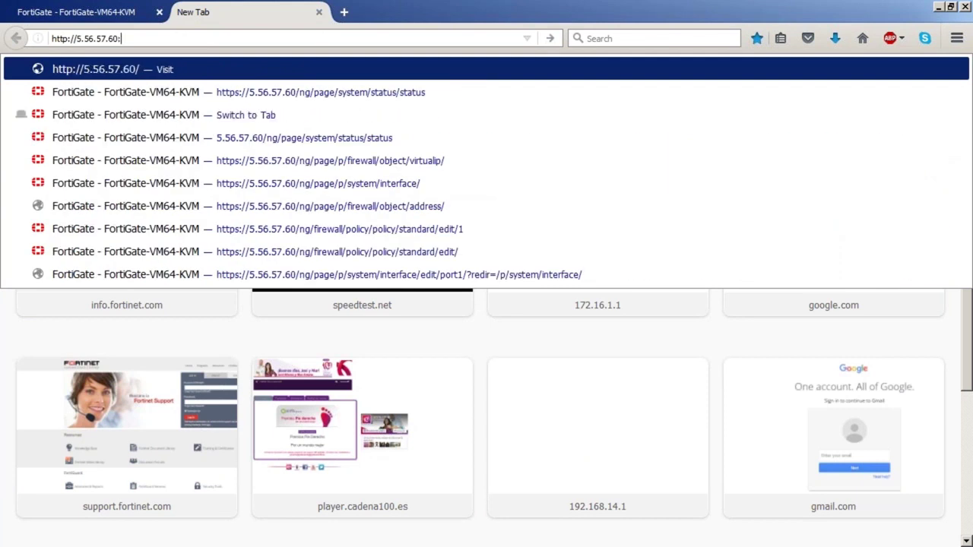
{"action": "type", "text": "81"}
{"action": "key", "text": "Return"}
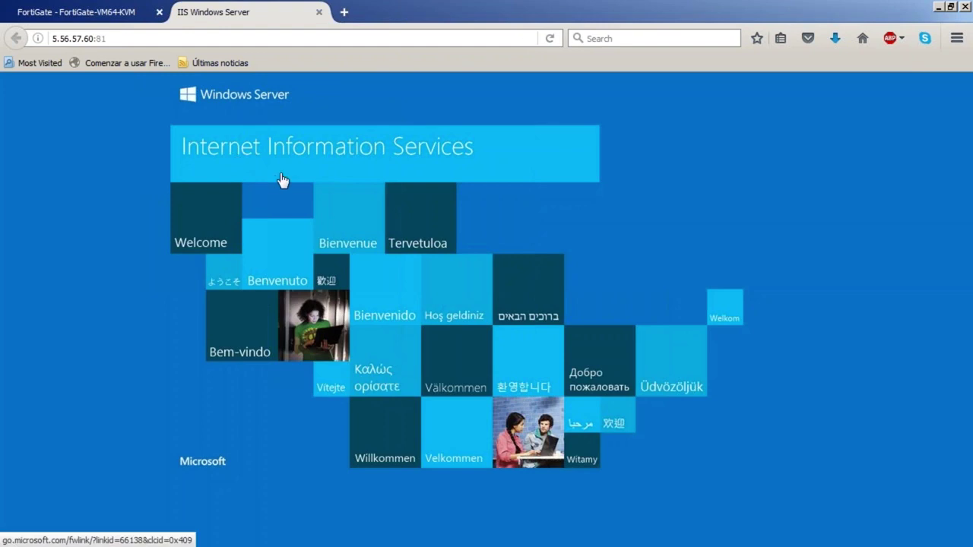
Back in FortiGate's IPv4 policy list, expand WAN (port1) - VLAN_515 (port2) to check AccesoServidorWebGigas traffic bytes
{"action": "left_click", "coordinate": [110, 13]}
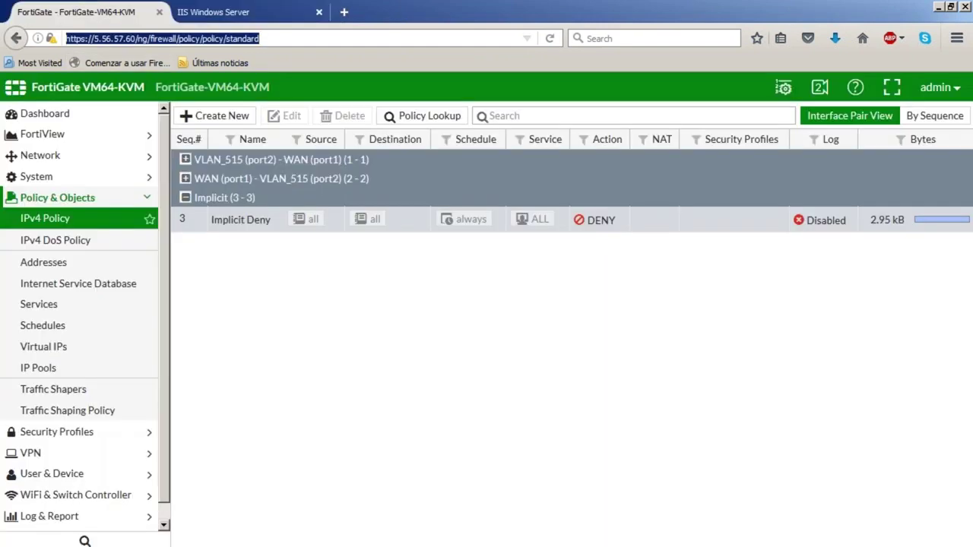
{"action": "left_click", "coordinate": [89, 224]}
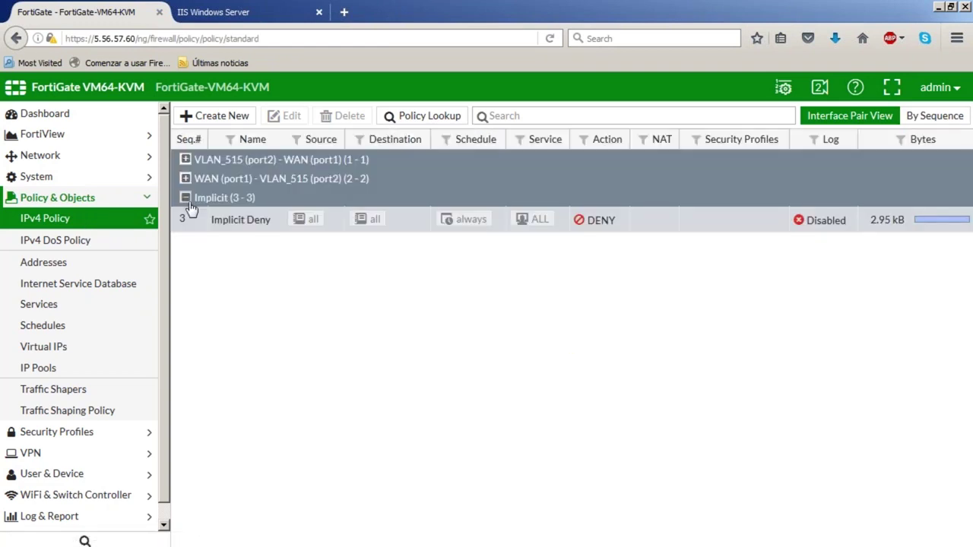
{"action": "left_click", "coordinate": [185, 178]}
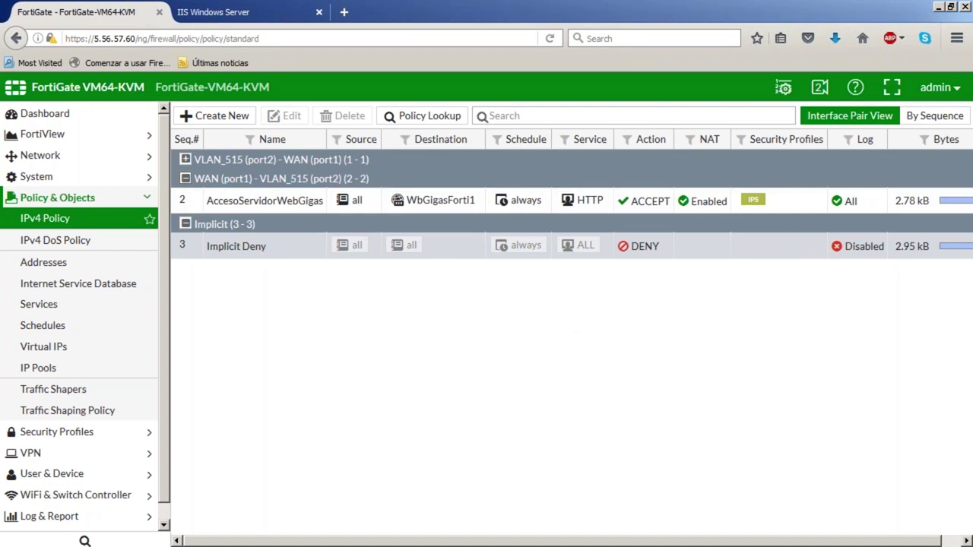
{"action": "mouse_move", "coordinate": [912, 202]}
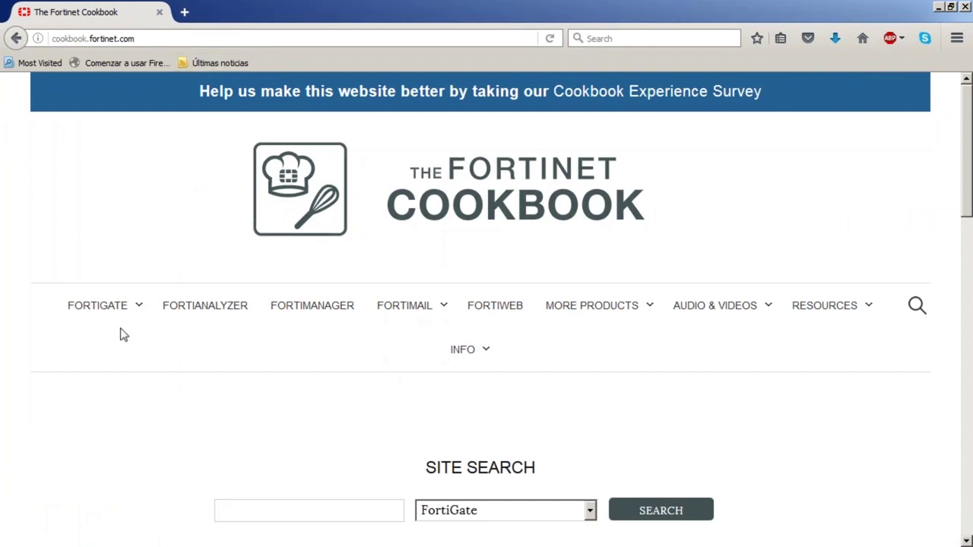
Open FORTIGATE > Getting Started and browse its Top Recipes and Latest Recipes
{"action": "mouse_move", "coordinate": [110, 308]}
{"action": "left_click", "coordinate": [120, 343]}
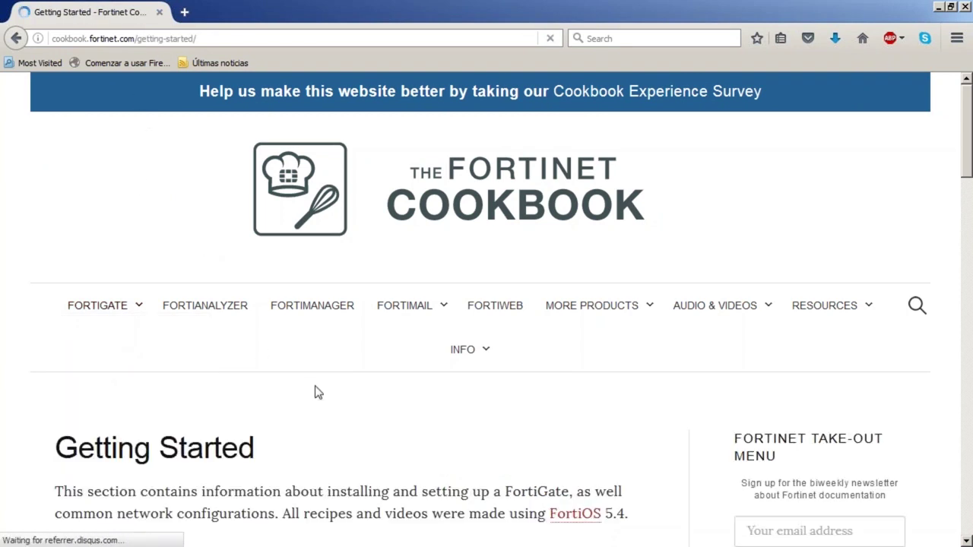
{"action": "scroll", "coordinate": [315, 392], "scroll_direction": "down", "scroll_amount": 3}
{"action": "scroll", "coordinate": [314, 392], "scroll_direction": "down", "scroll_amount": 4}
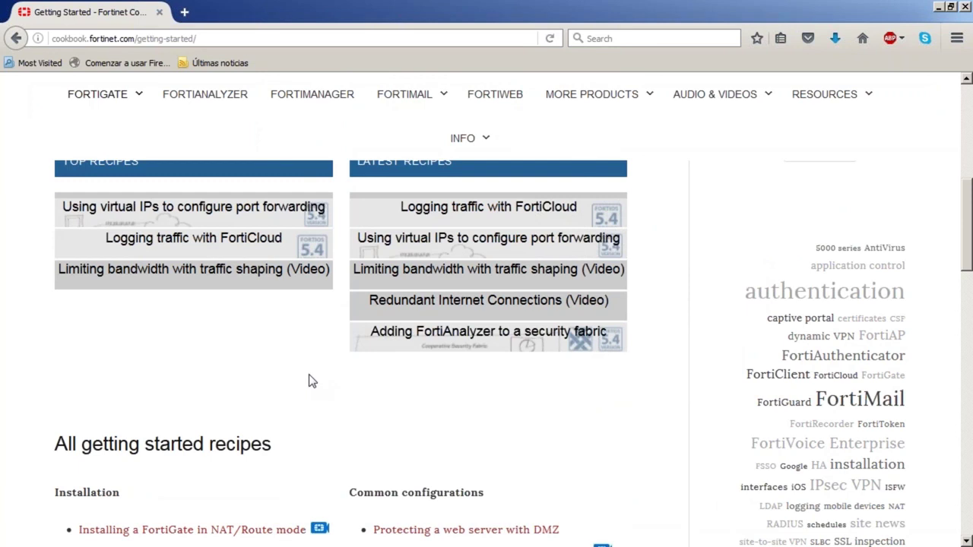
{"action": "scroll", "coordinate": [309, 380], "scroll_direction": "up", "scroll_amount": 3}
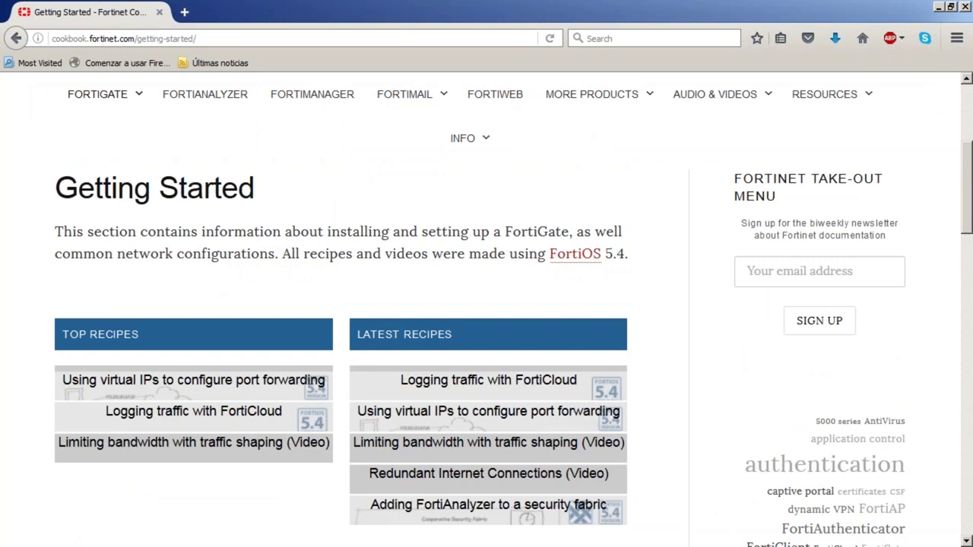